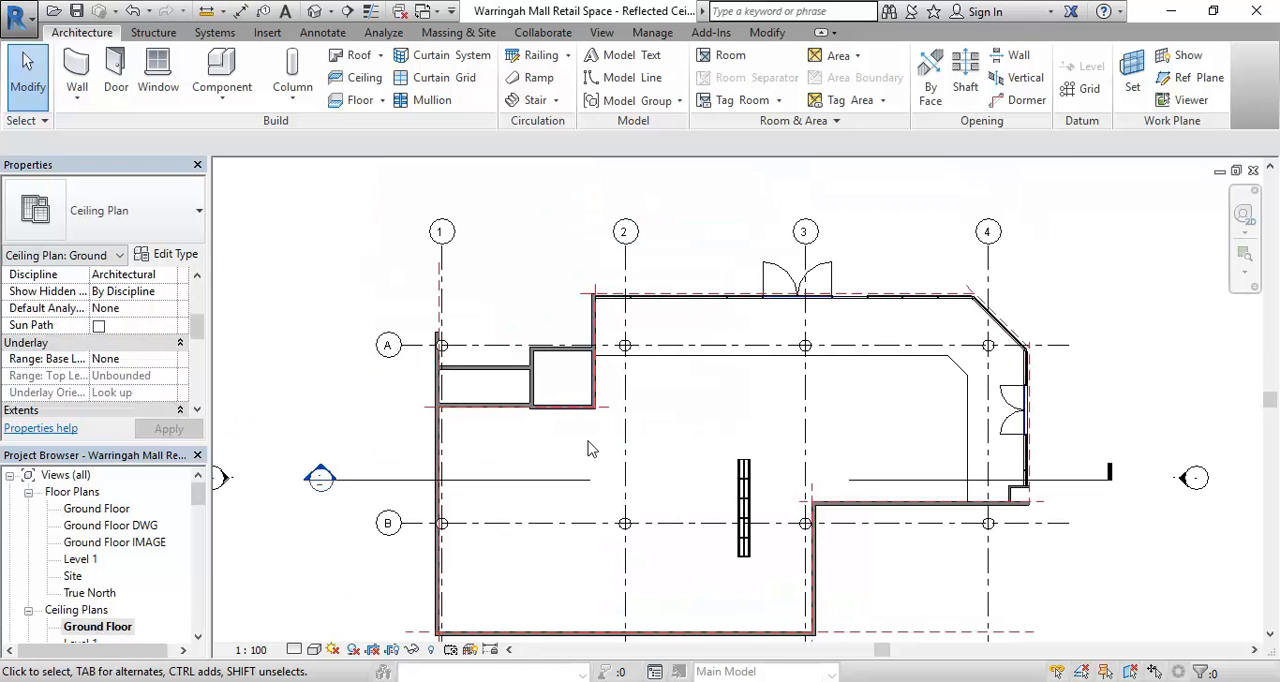
- Start placing a component and open the Lighting > Architectural > Internal folder of the family library for loading a family
scroll(335, 300, down, 2)
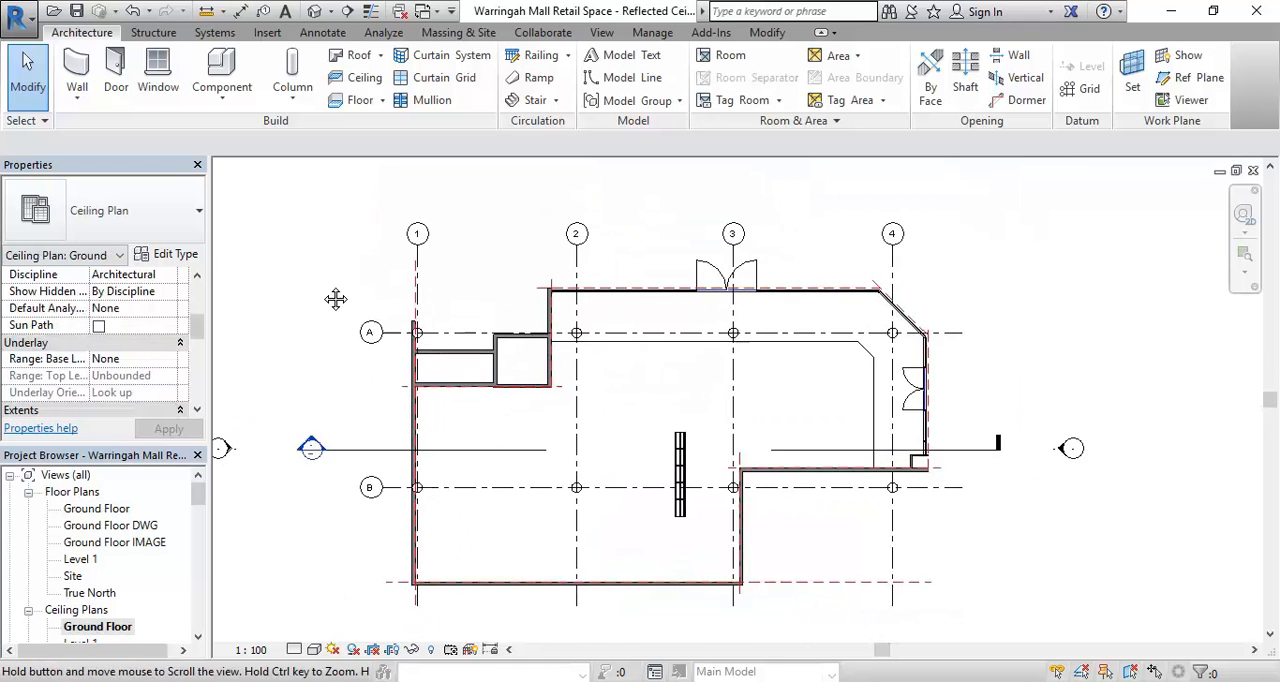
scroll(560, 463, up, 1)
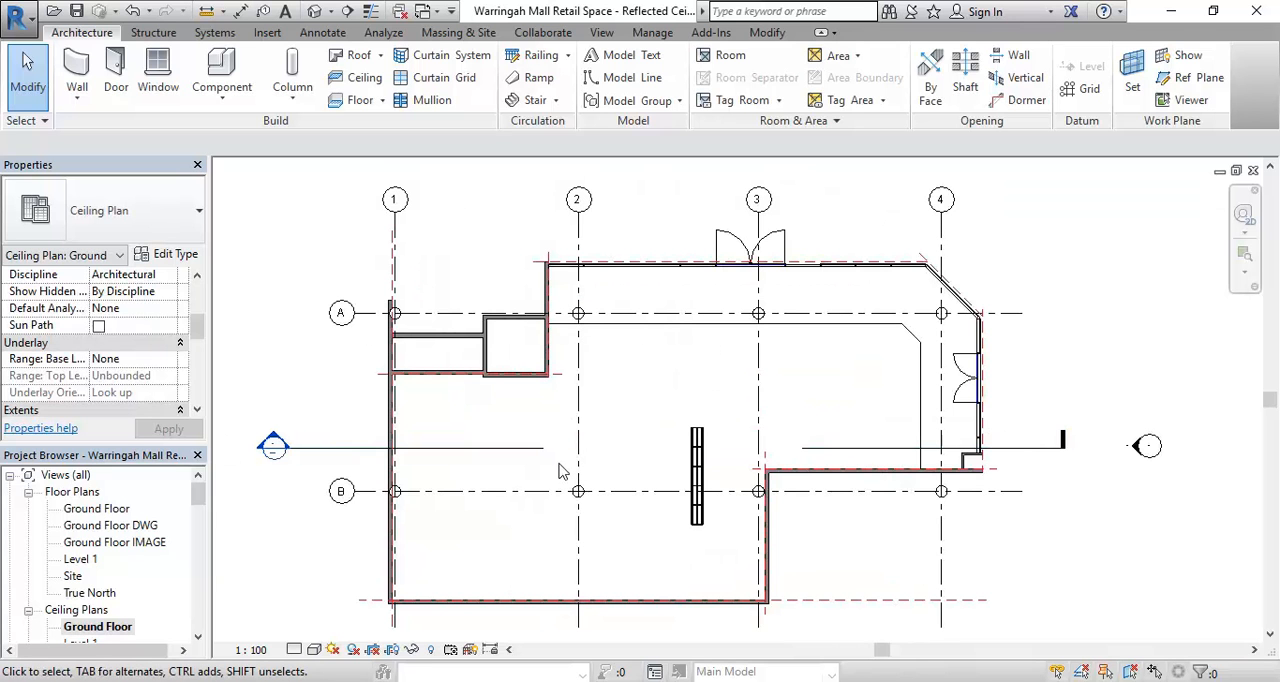
click(224, 64)
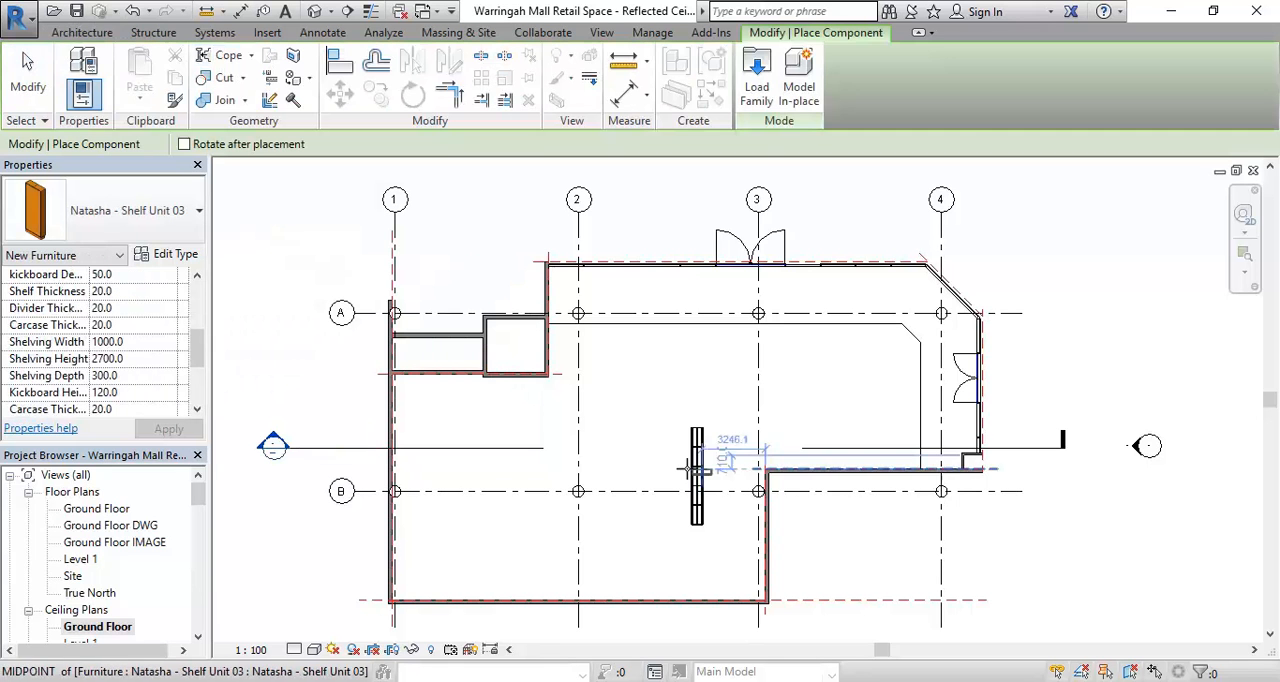
click(757, 76)
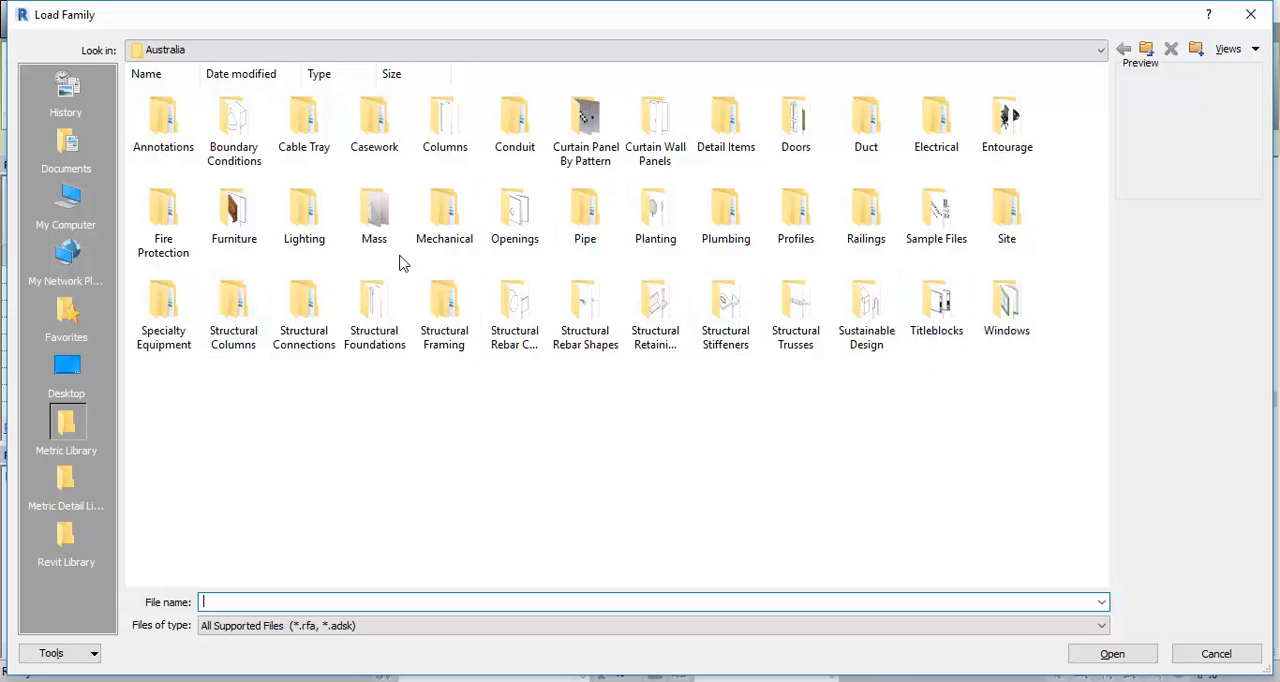
click(304, 207)
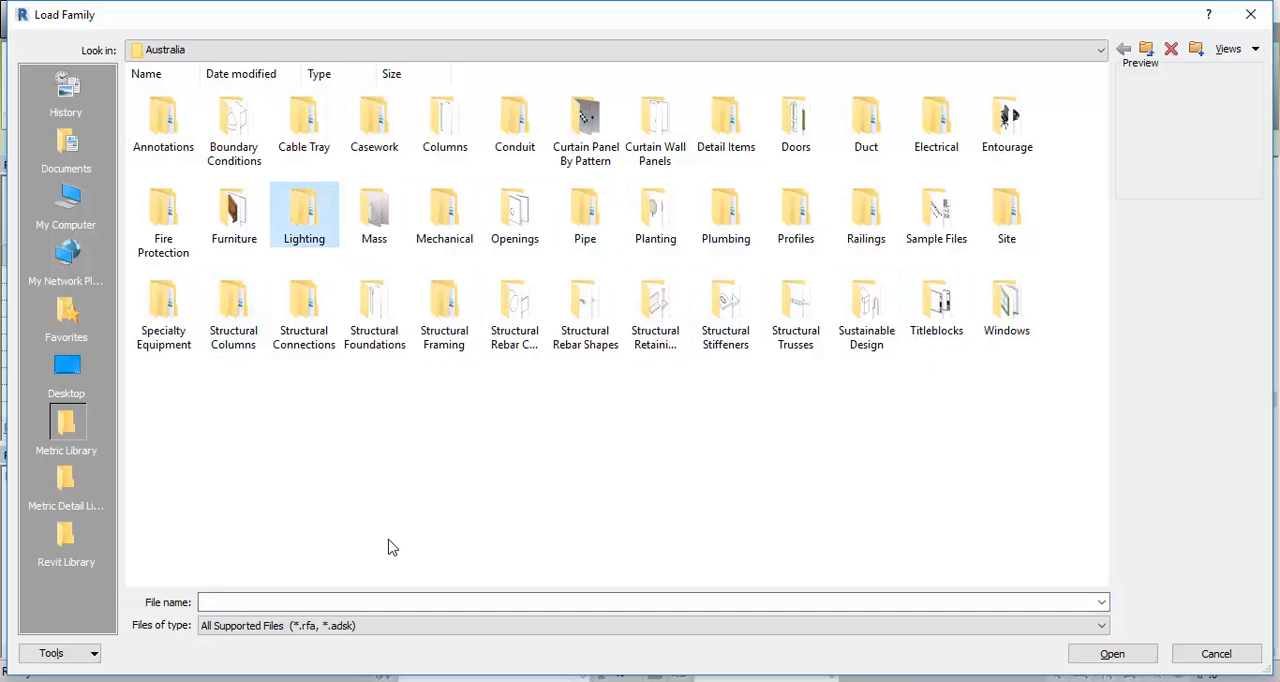
double_click(303, 212)
double_click(163, 115)
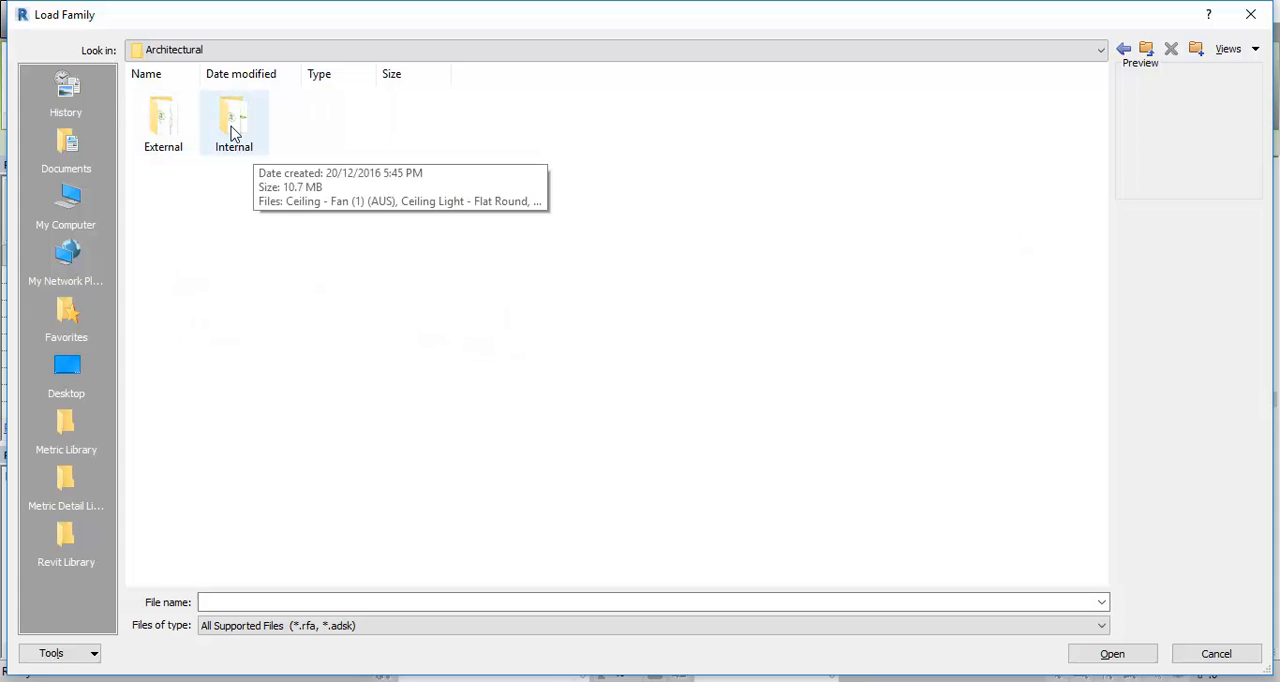
double_click(232, 117)
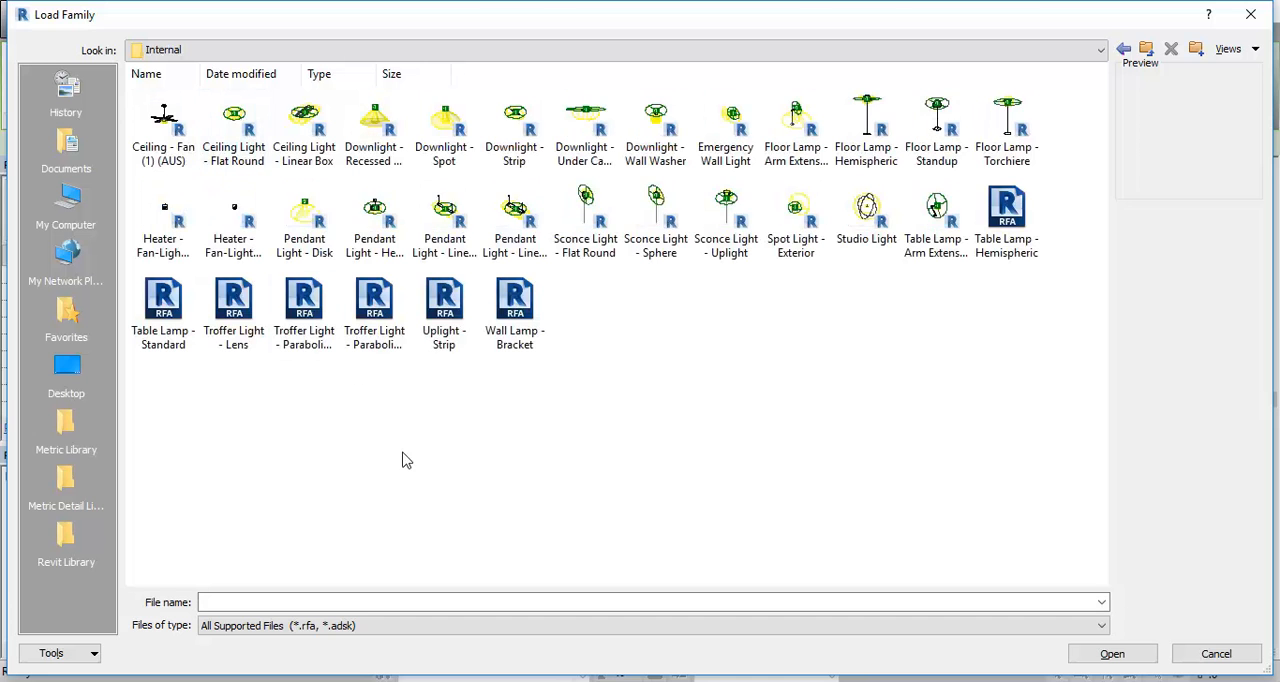
- Load the Downlight - Recessed Can family after previewing the other ceiling light families
click(162, 130)
click(232, 127)
click(329, 127)
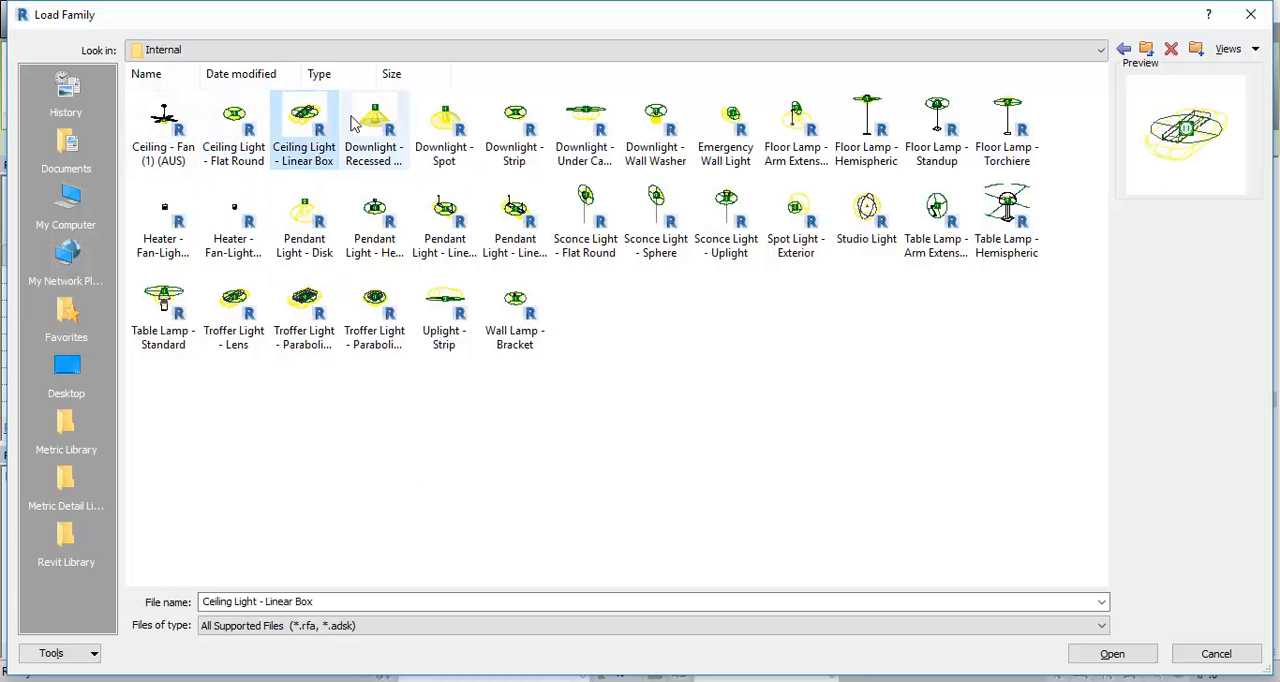
click(386, 128)
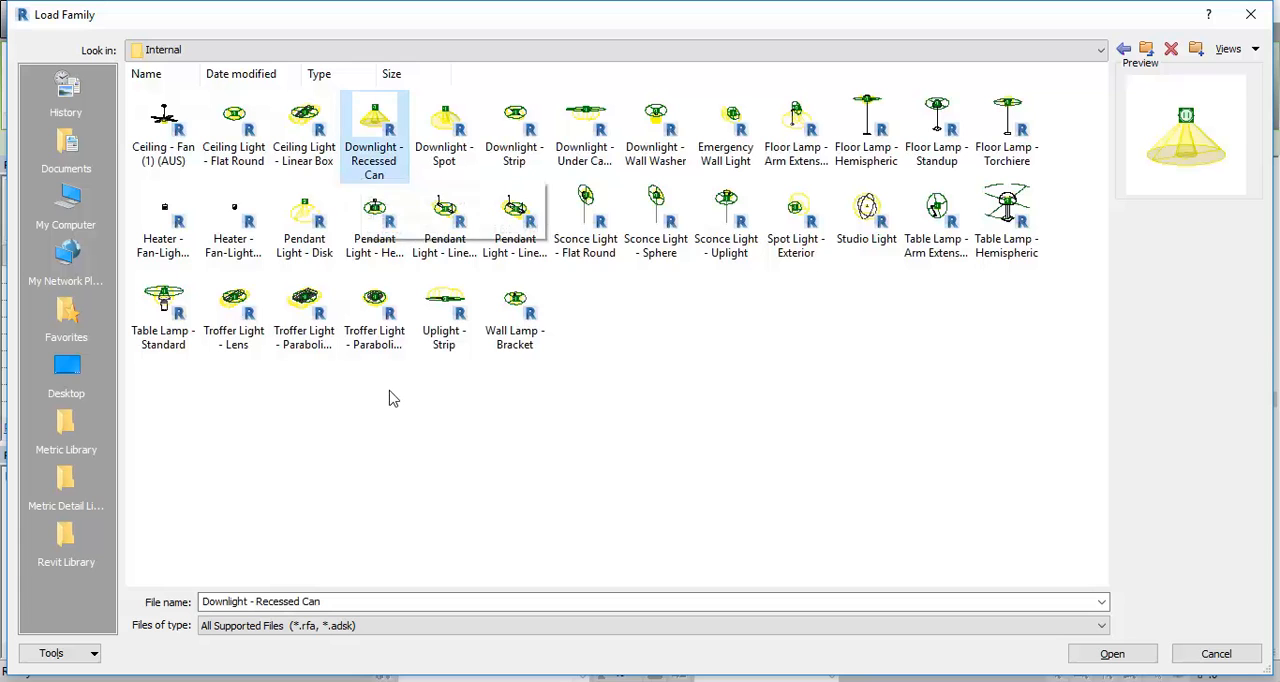
double_click(374, 135)
- Examine the recessed downlight's plan symbol against the ceiling around grids A and 2 before placing any
scroll(737, 414, up, 3)
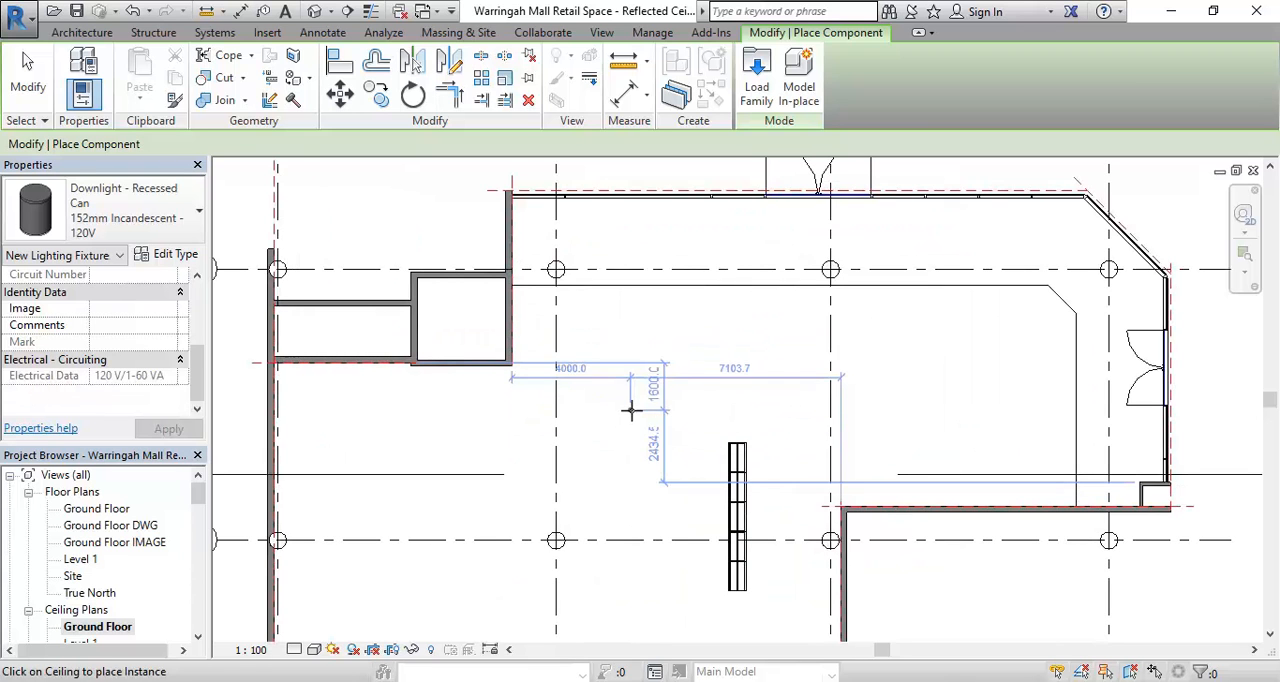
scroll(583, 348, up, 4)
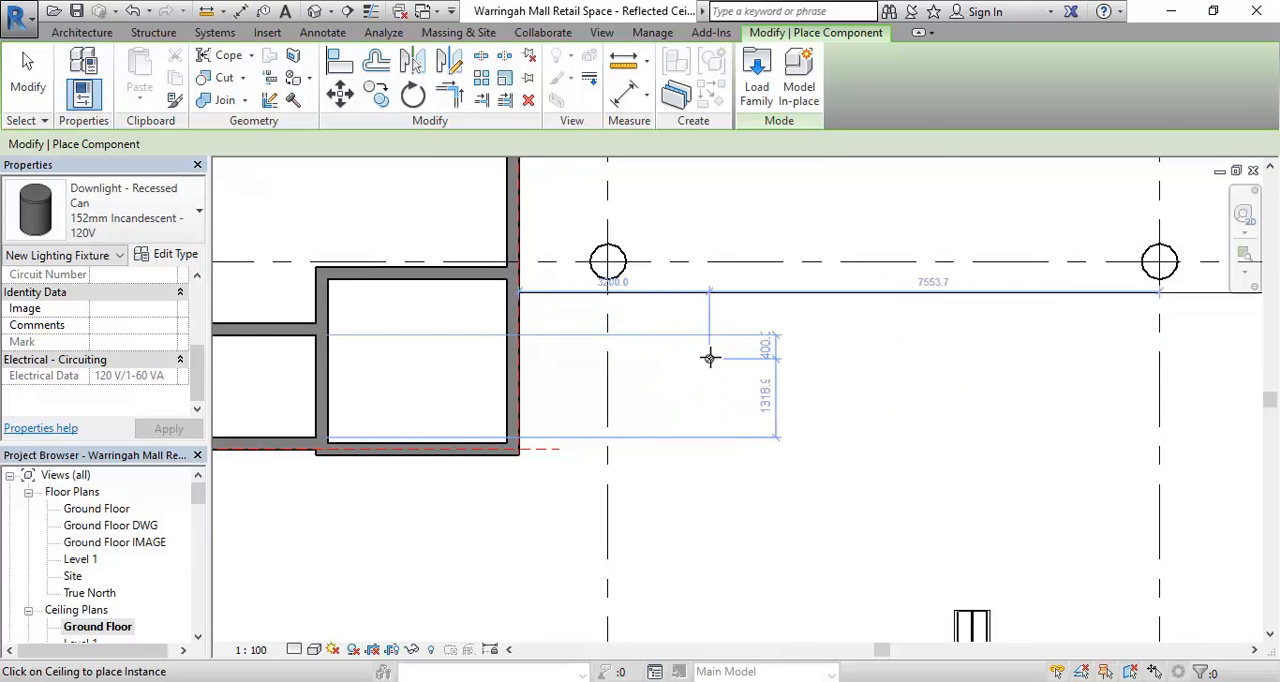
scroll(709, 357, down, 4)
middle_drag(737, 380, 532, 393)
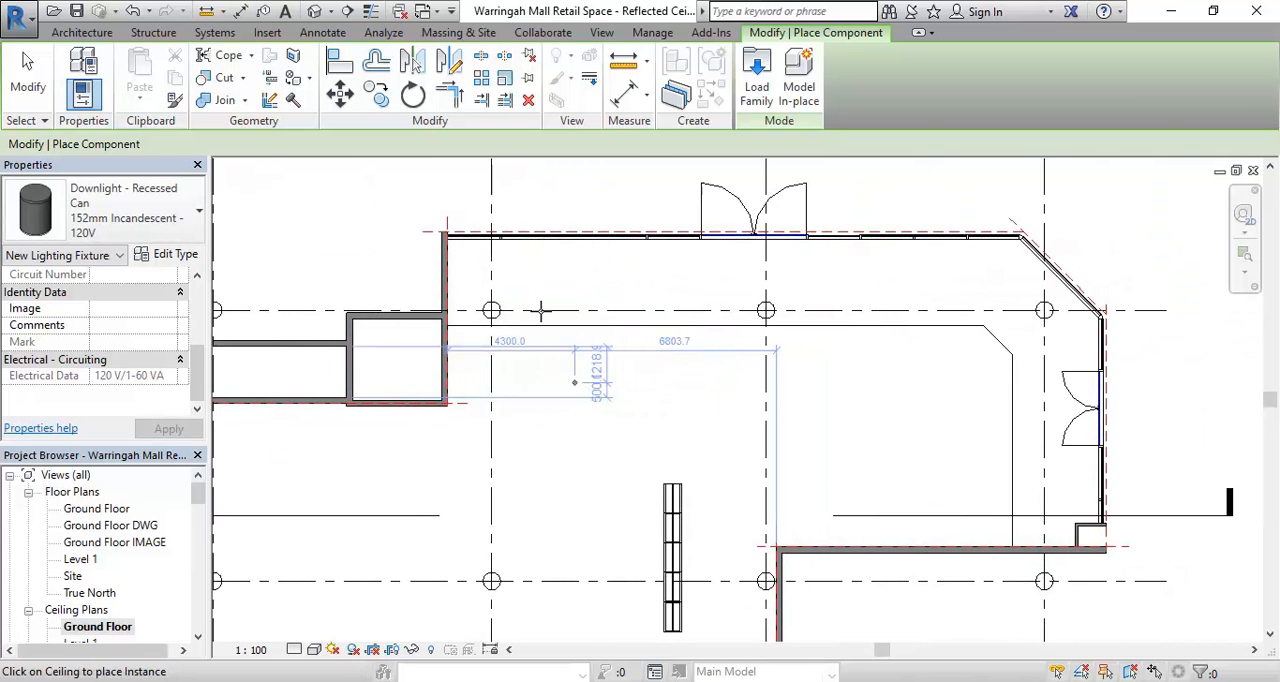
middle_drag(540, 311, 533, 311)
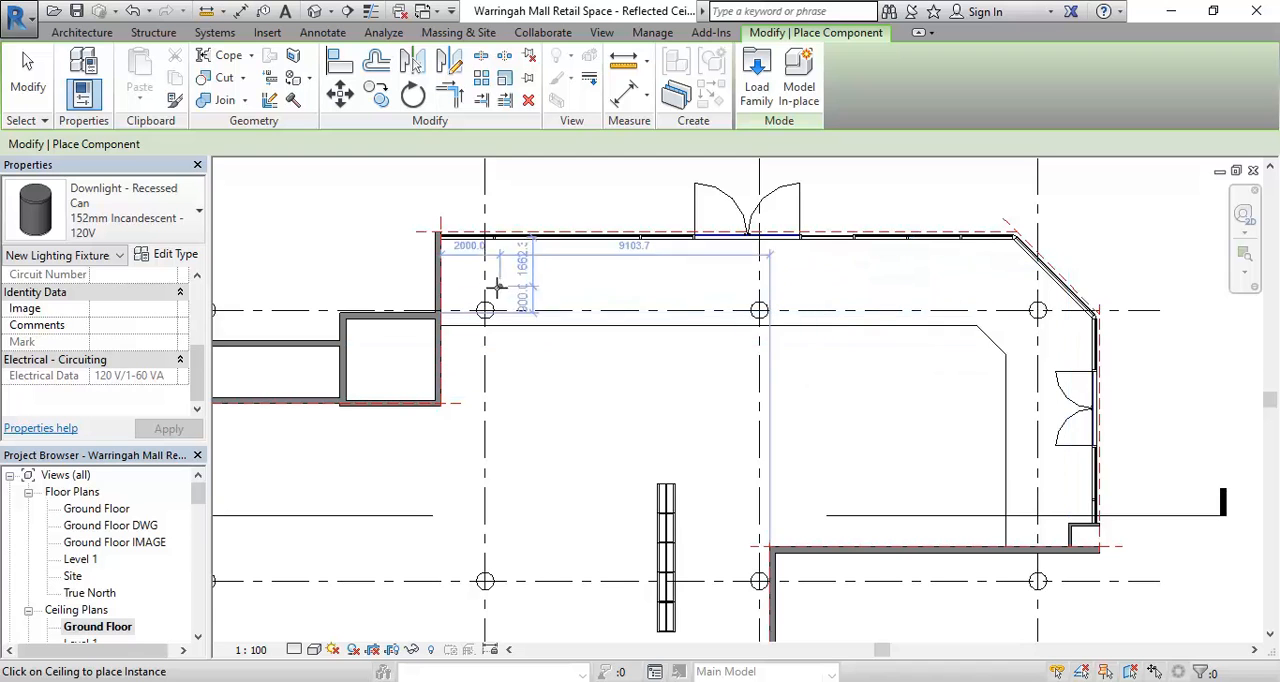
scroll(515, 340, up, 5)
scroll(593, 399, up, 3)
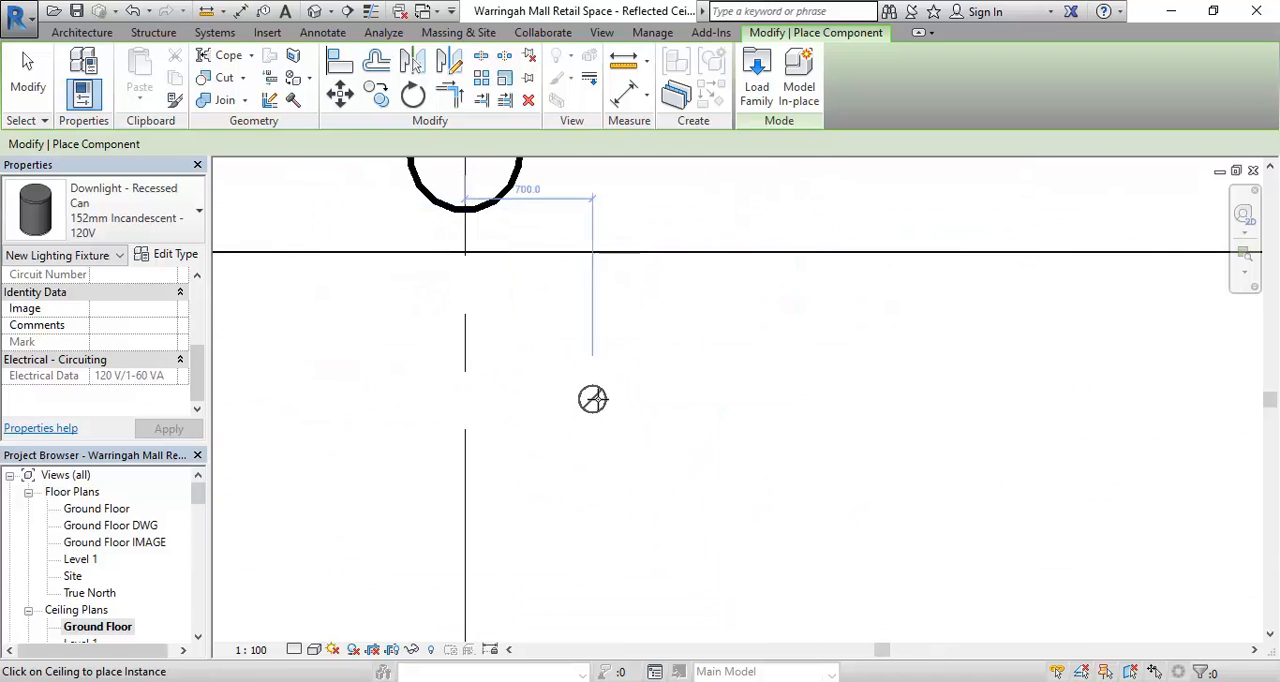
scroll(606, 412, up, 4)
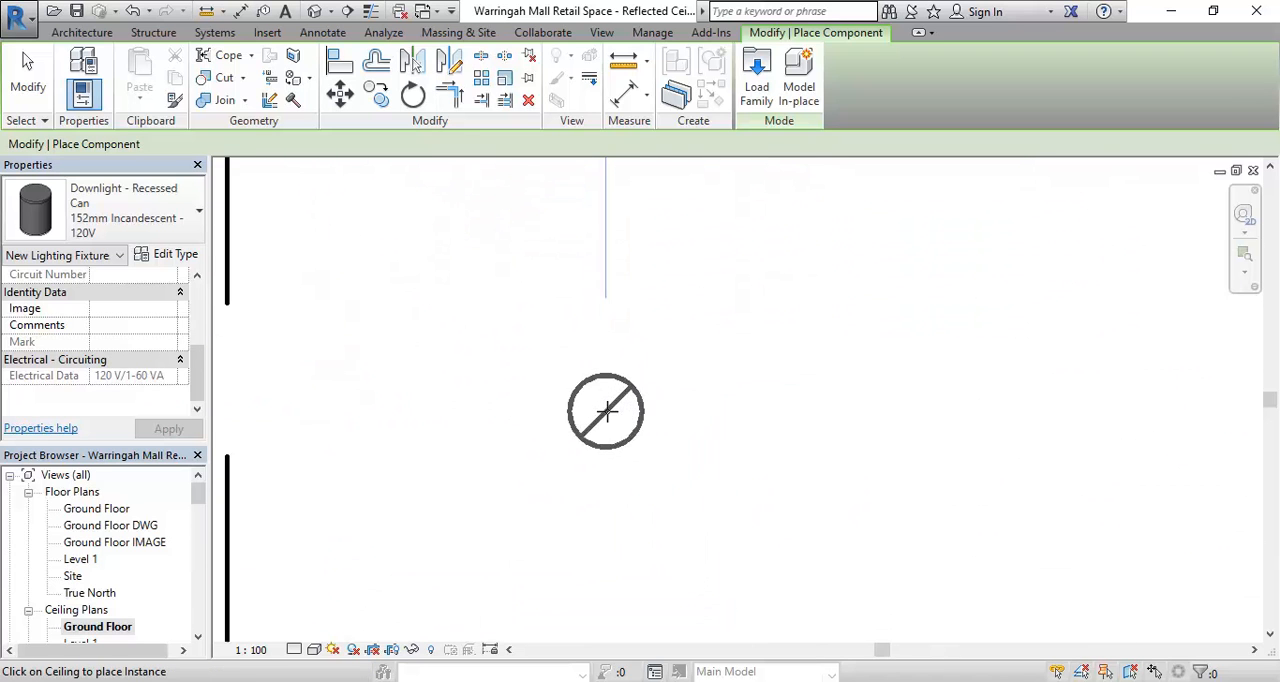
scroll(606, 410, down, 6)
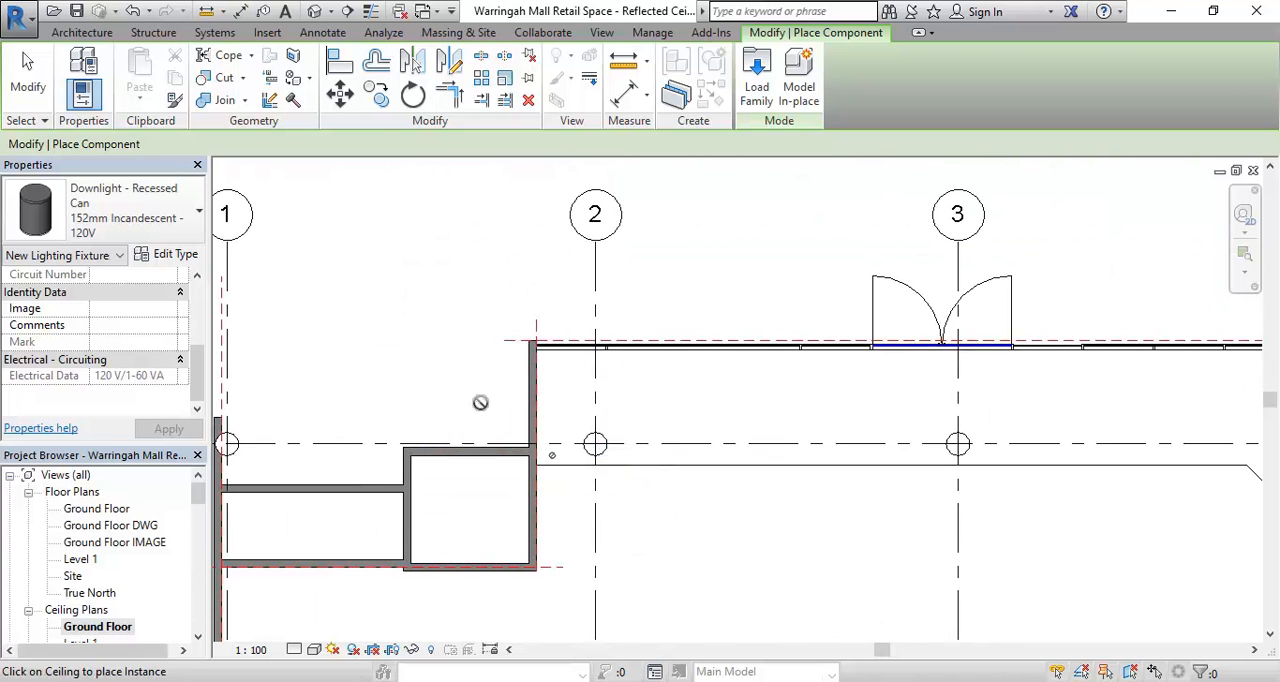
scroll(480, 402, up, 2)
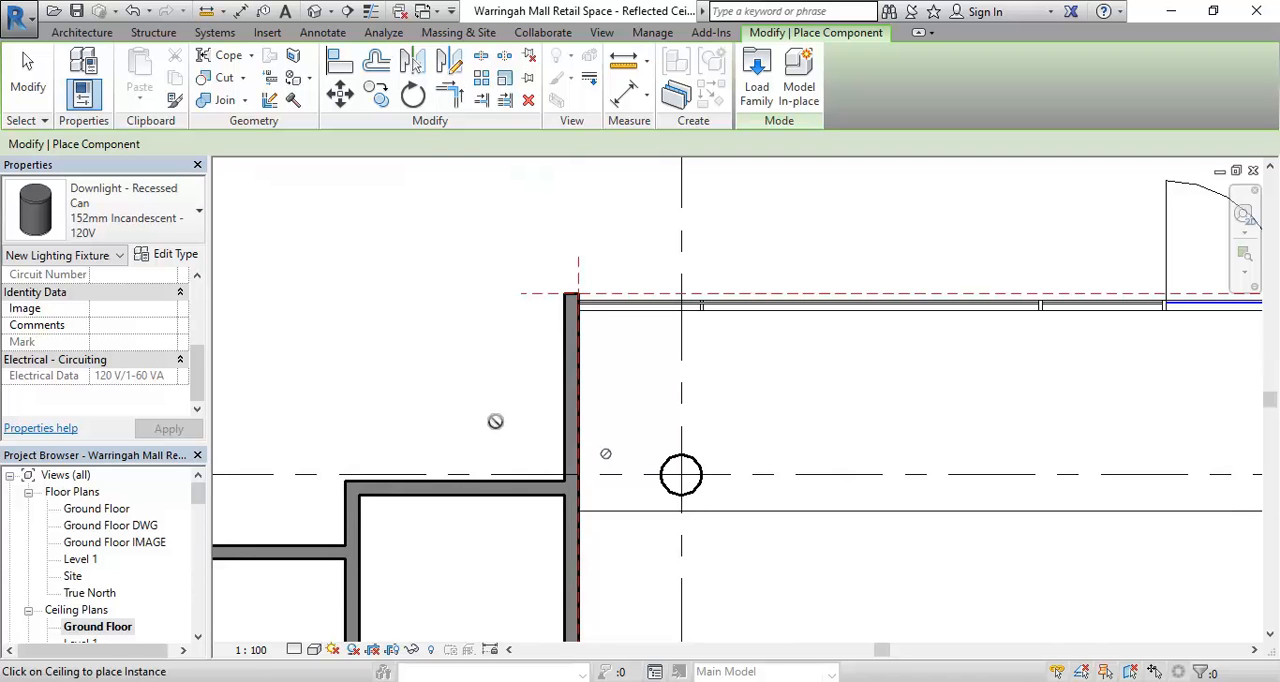
scroll(489, 413, down, 1)
middle_drag(486, 413, 372, 305)
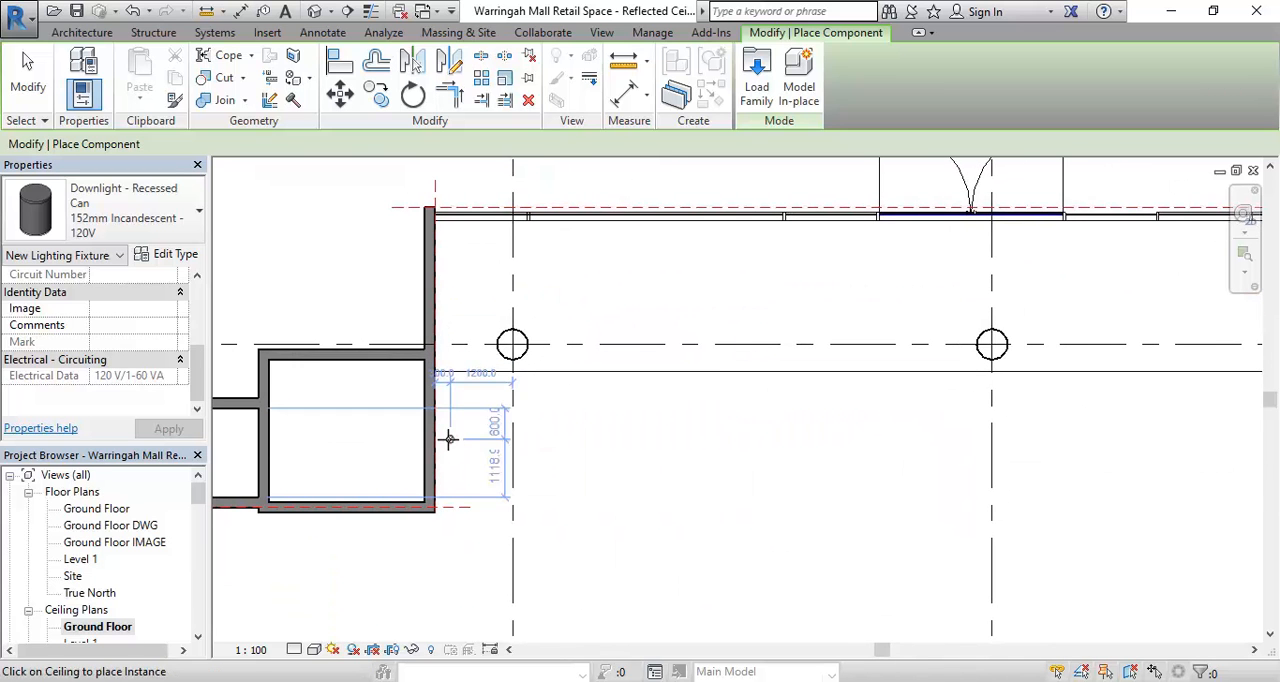
- Place three recessed downlights in a vertical row between grid 4 and the side double doors, starting about 840 mm from the wall nib
middle_drag(551, 443, 647, 390)
middle_drag(780, 440, 651, 510)
middle_drag(771, 477, 701, 524)
scroll(701, 524, up, 1)
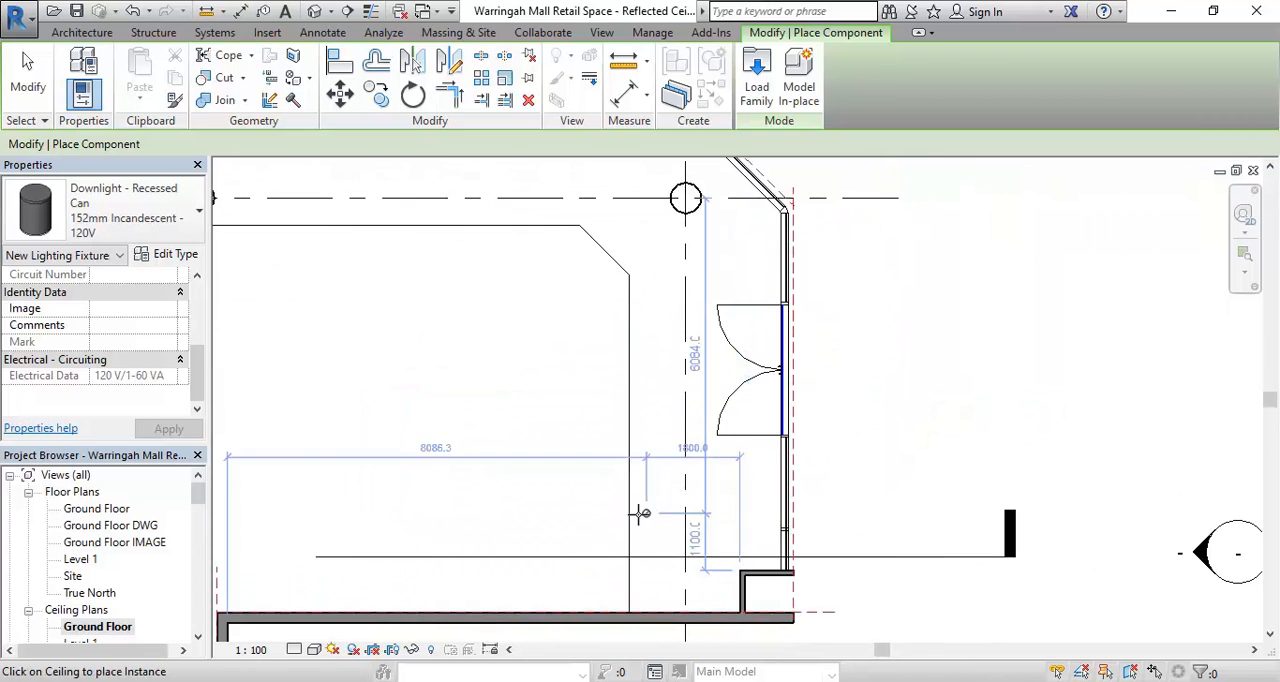
scroll(686, 557, up, 3)
middle_drag(681, 571, 731, 543)
scroll(747, 537, up, 2)
scroll(800, 550, down, 1)
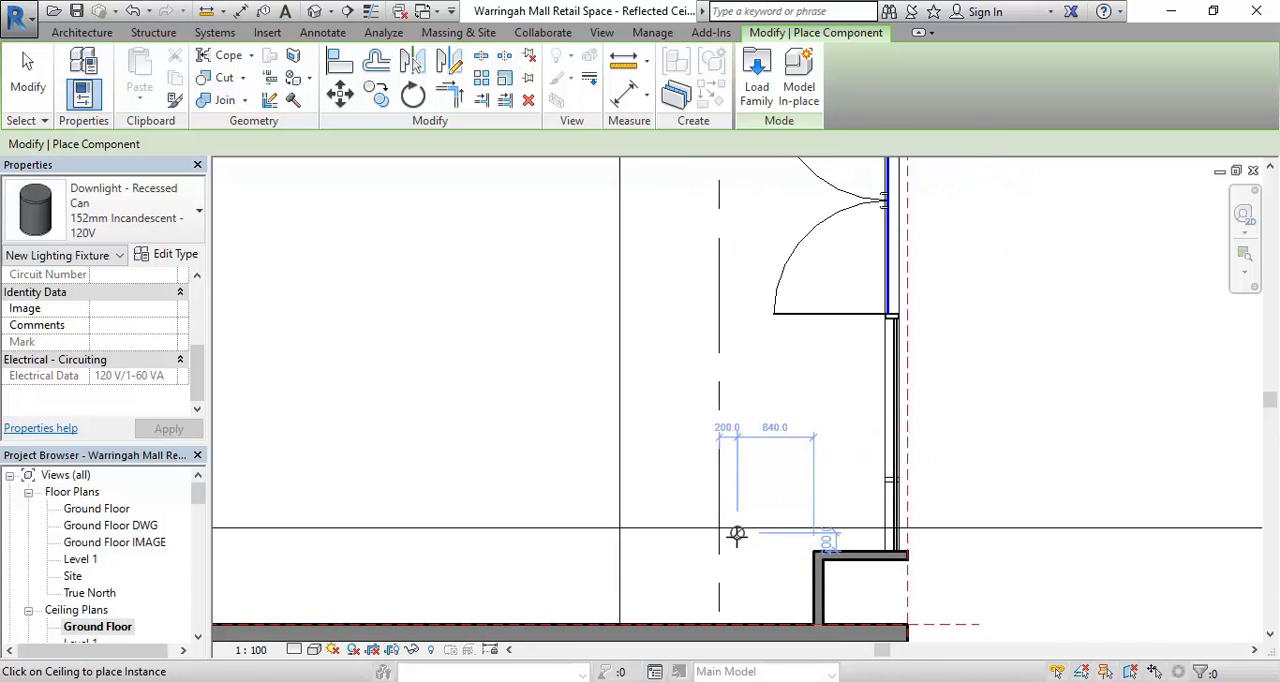
click(737, 533)
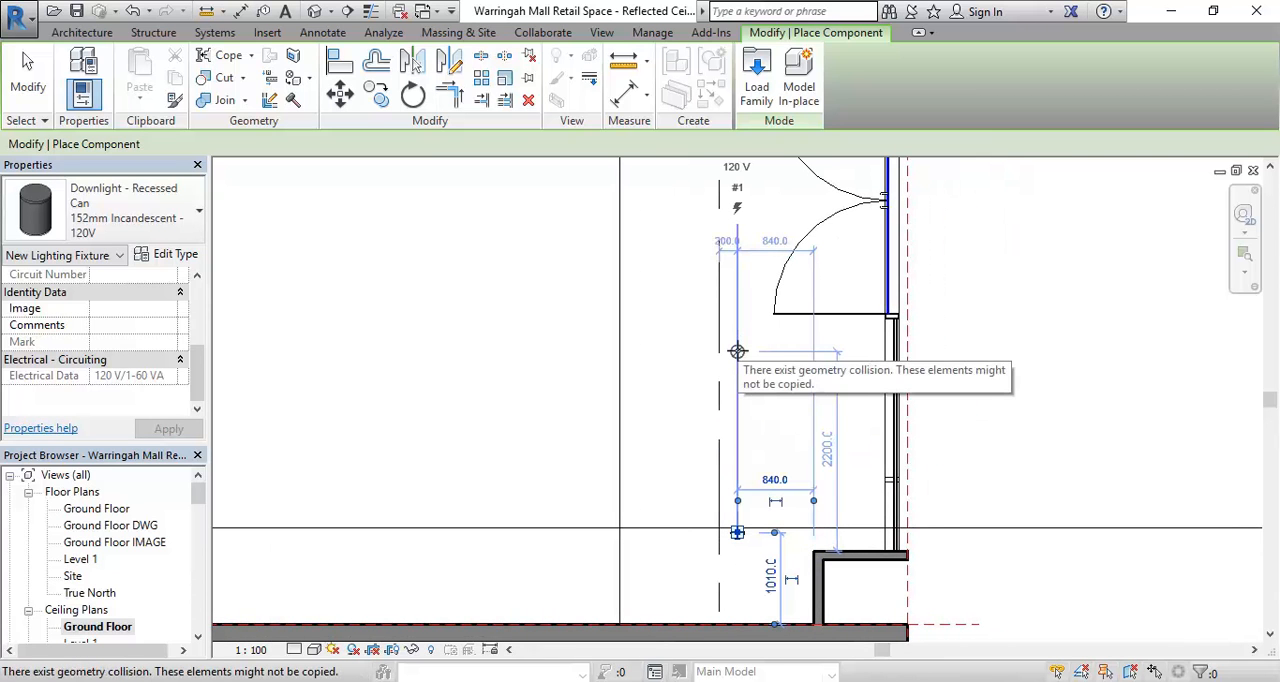
click(737, 351)
middle_drag(749, 343, 741, 586)
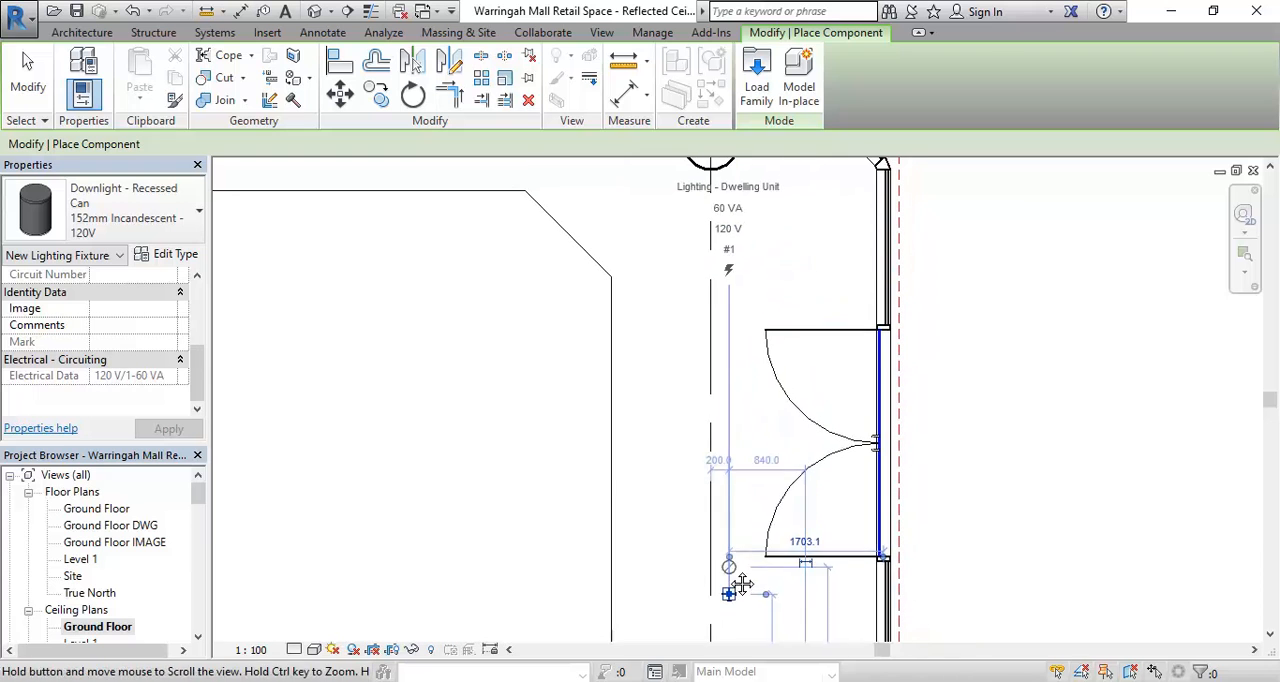
click(728, 404)
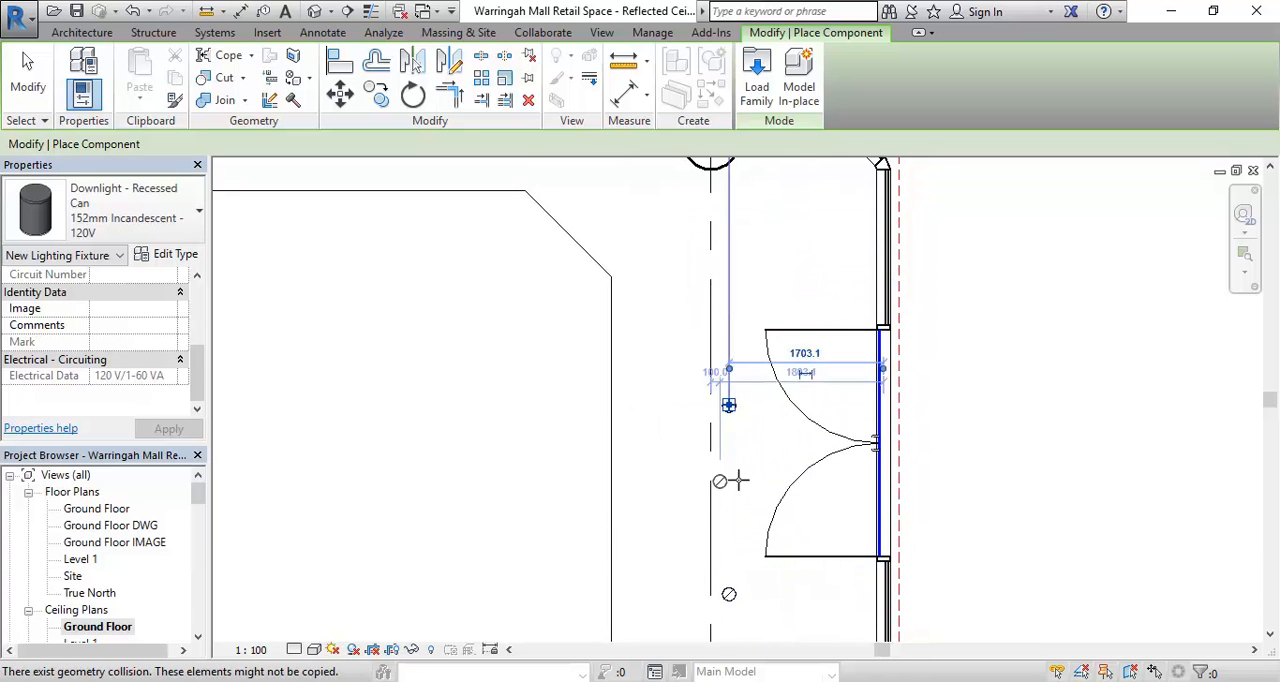
- Place two more recessed downlights around the column at grids A and 4, following the ceiling's angled corner
scroll(660, 406, down, 2)
middle_drag(674, 422, 772, 387)
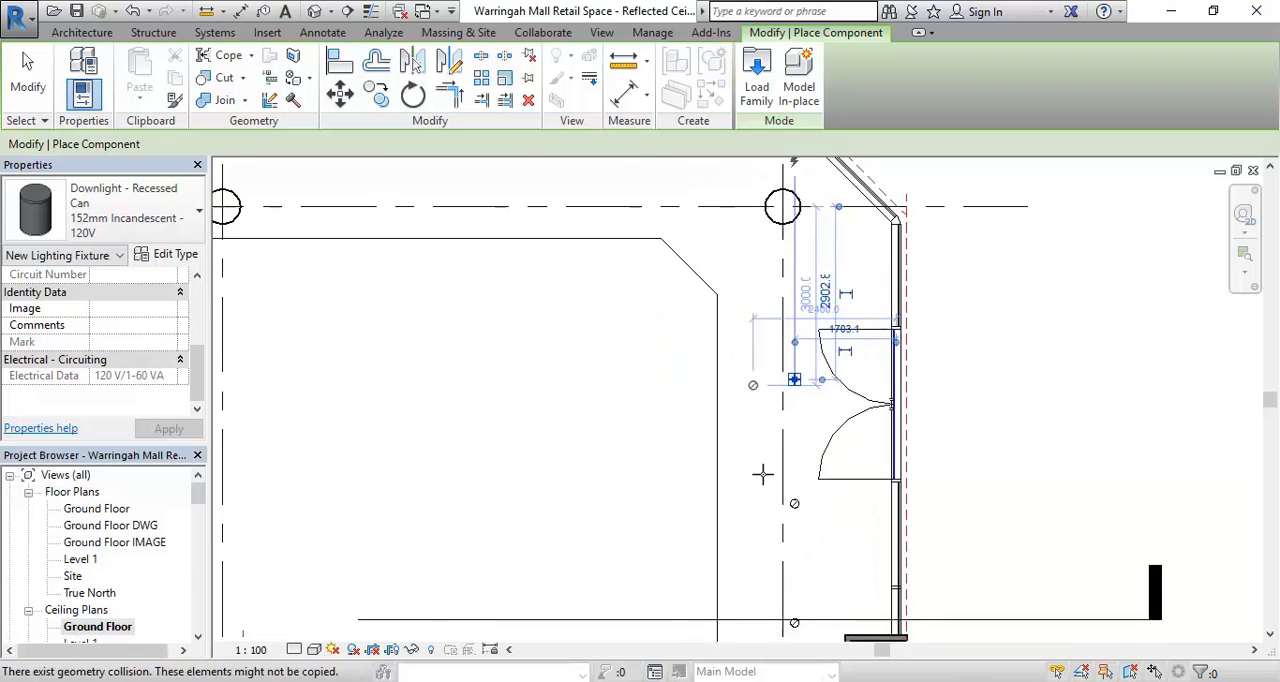
scroll(655, 400, down, 1)
middle_drag(657, 405, 557, 551)
scroll(619, 394, up, 2)
scroll(620, 398, up, 2)
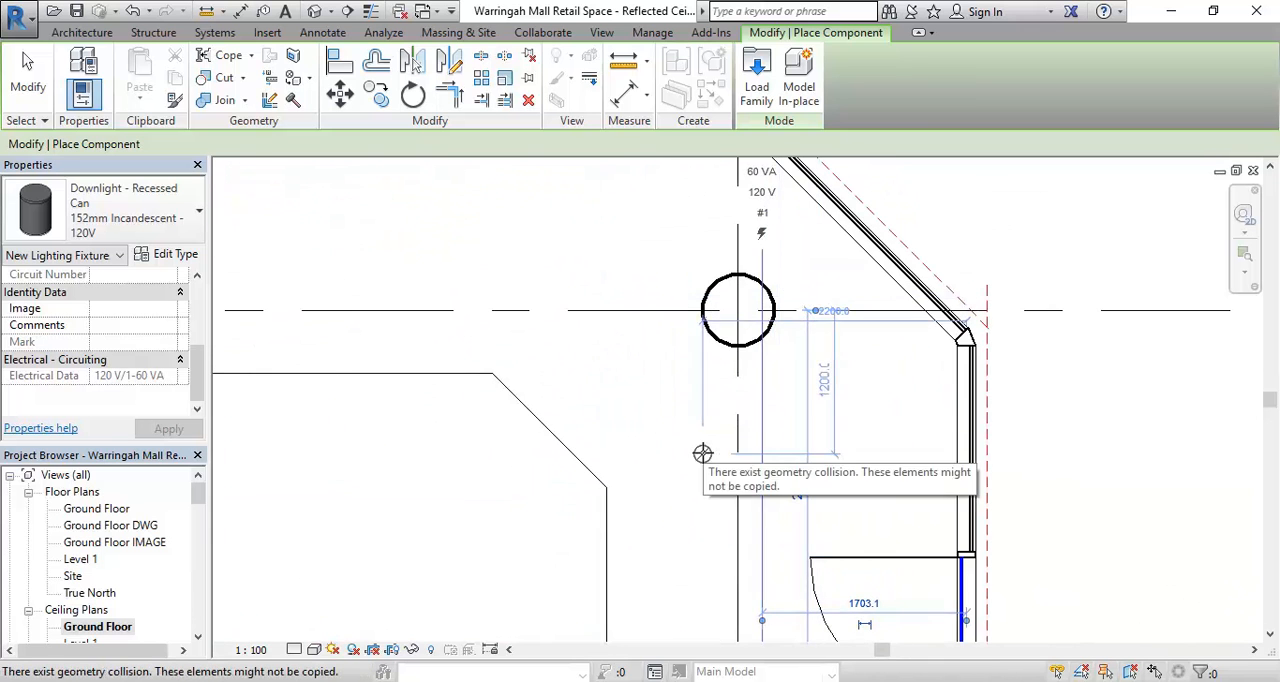
click(583, 334)
scroll(586, 330, down, 2)
middle_drag(586, 330, 800, 380)
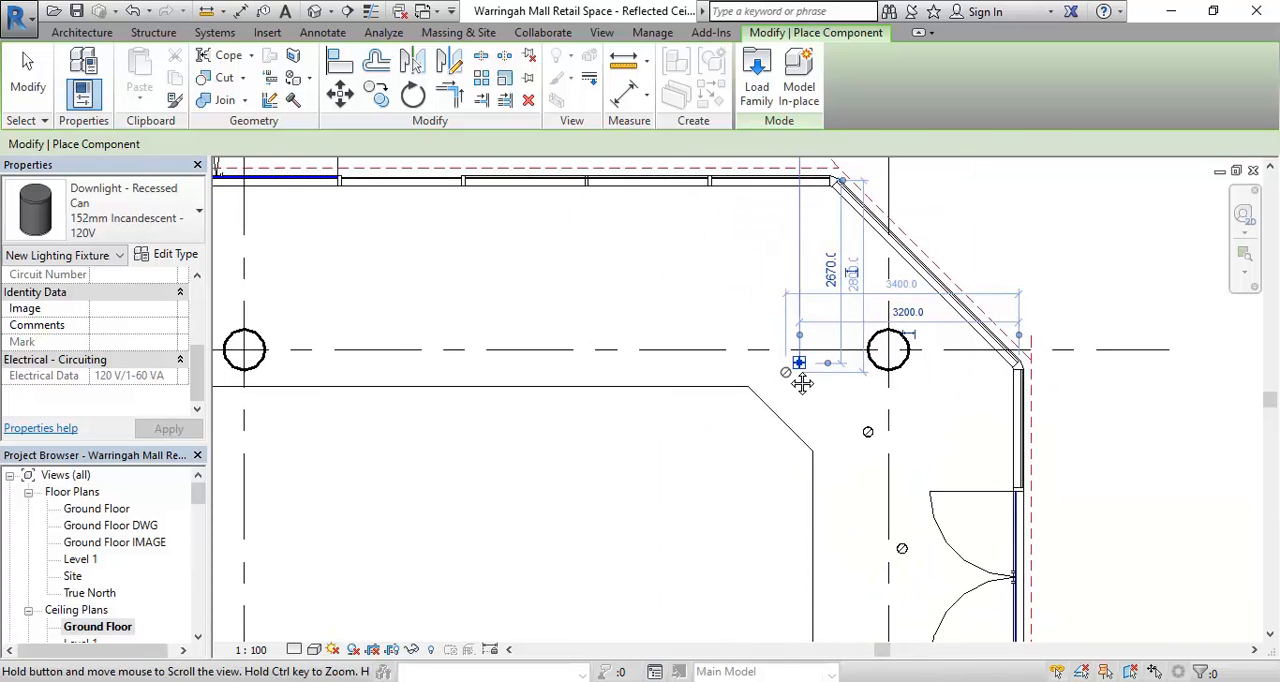
- Place three recessed downlights in a row along the shopfront between grids 4 and 3, about 1470 mm from the wall, and end placement
click(671, 288)
scroll(572, 283, down, 2)
middle_drag(572, 283, 628, 308)
click(641, 306)
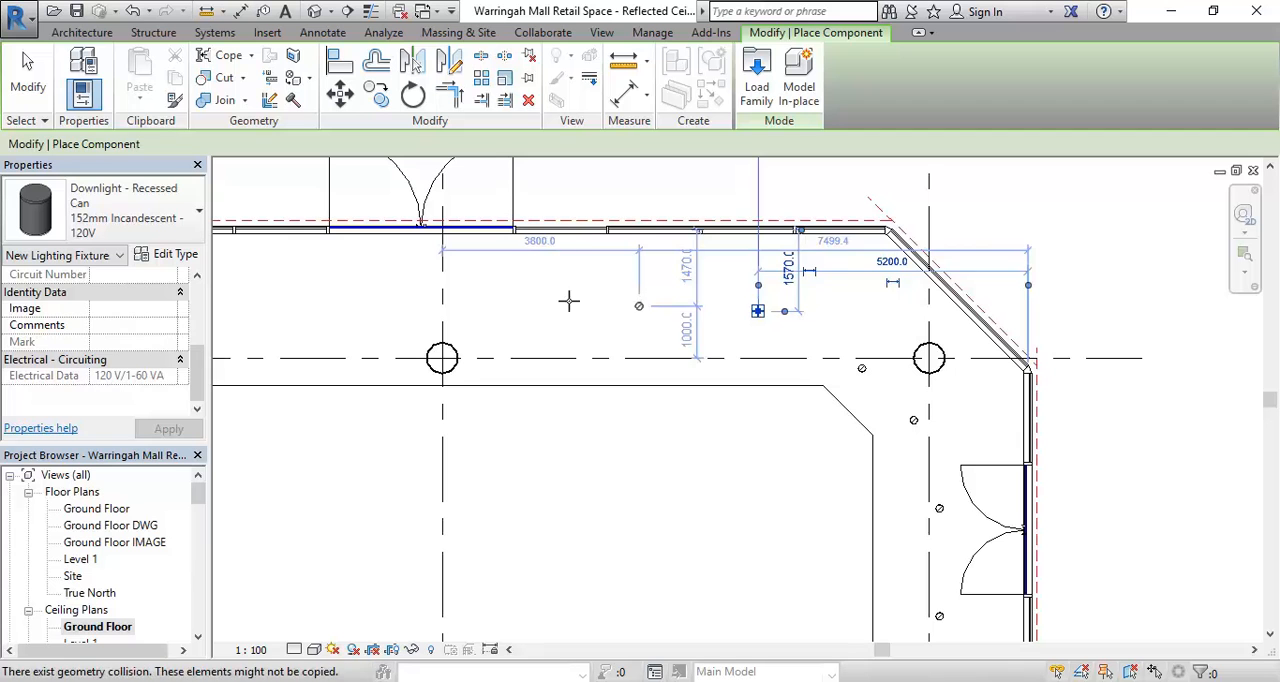
click(515, 306)
scroll(415, 355, down, 1)
middle_drag(415, 355, 728, 397)
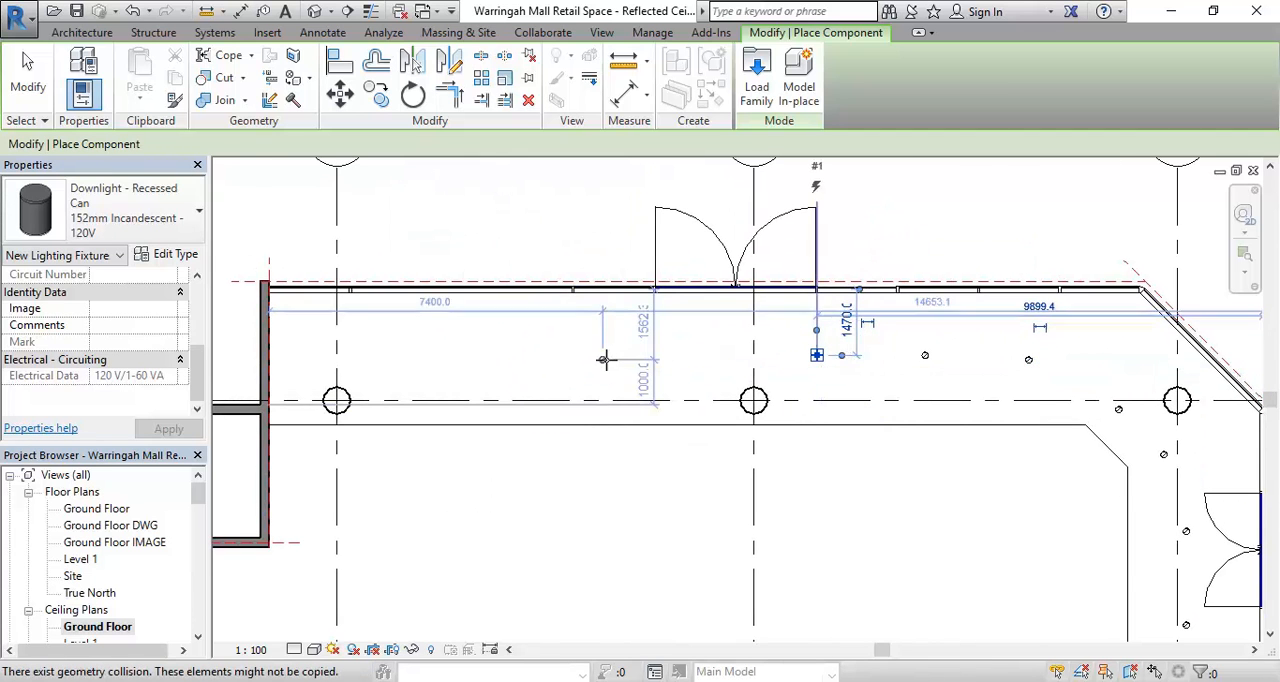
middle_drag(594, 363, 423, 346)
scroll(640, 537, up, 1)
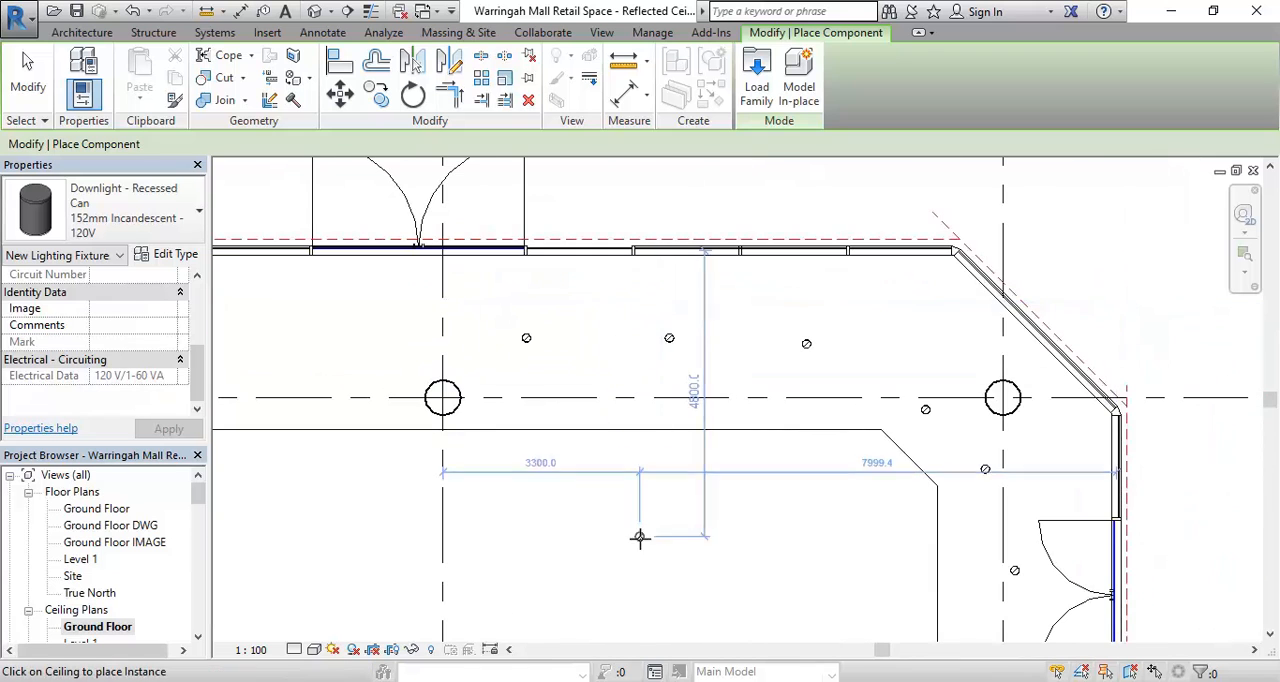
right_click(574, 287)
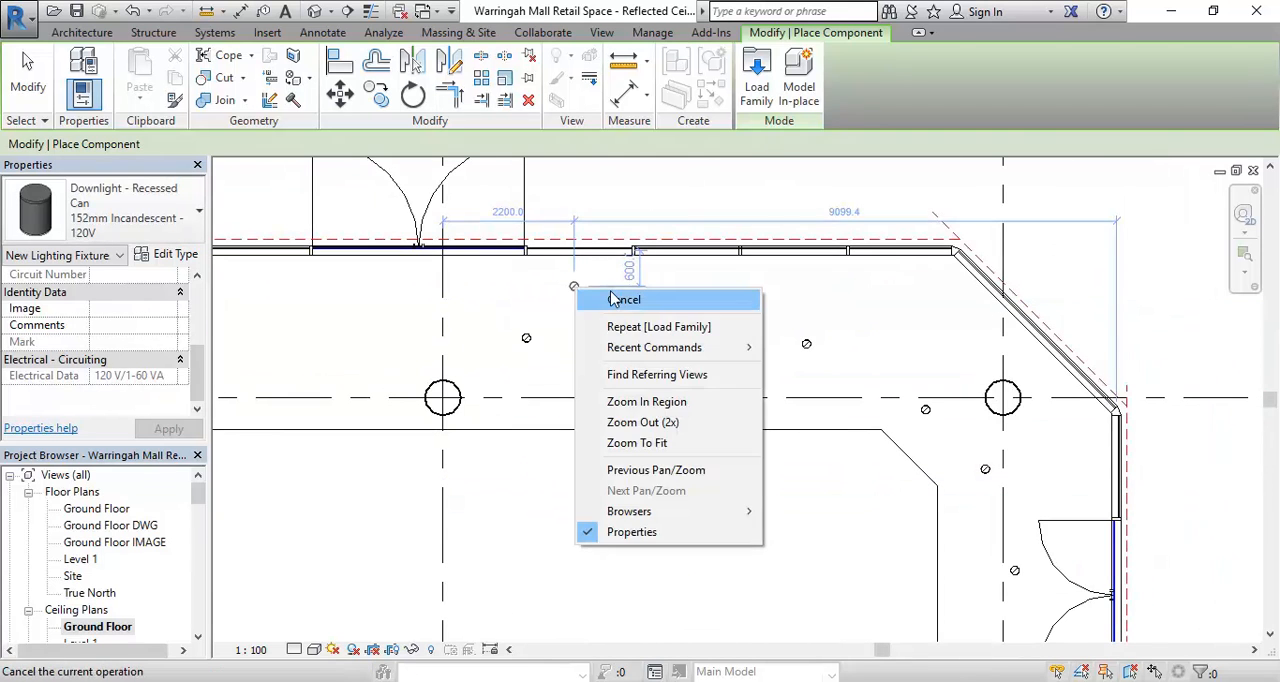
click(614, 299)
- Align the shopfront row's third downlight, the one nearest grid 4, with the horizontal centre line of the row's first downlight
middle_drag(651, 520, 592, 377)
scroll(592, 377, down, 2)
mouse_move(609, 446)
middle_down()
mouse_move(689, 511)
mouse_move(620, 431)
mouse_move(627, 448)
middle_up()
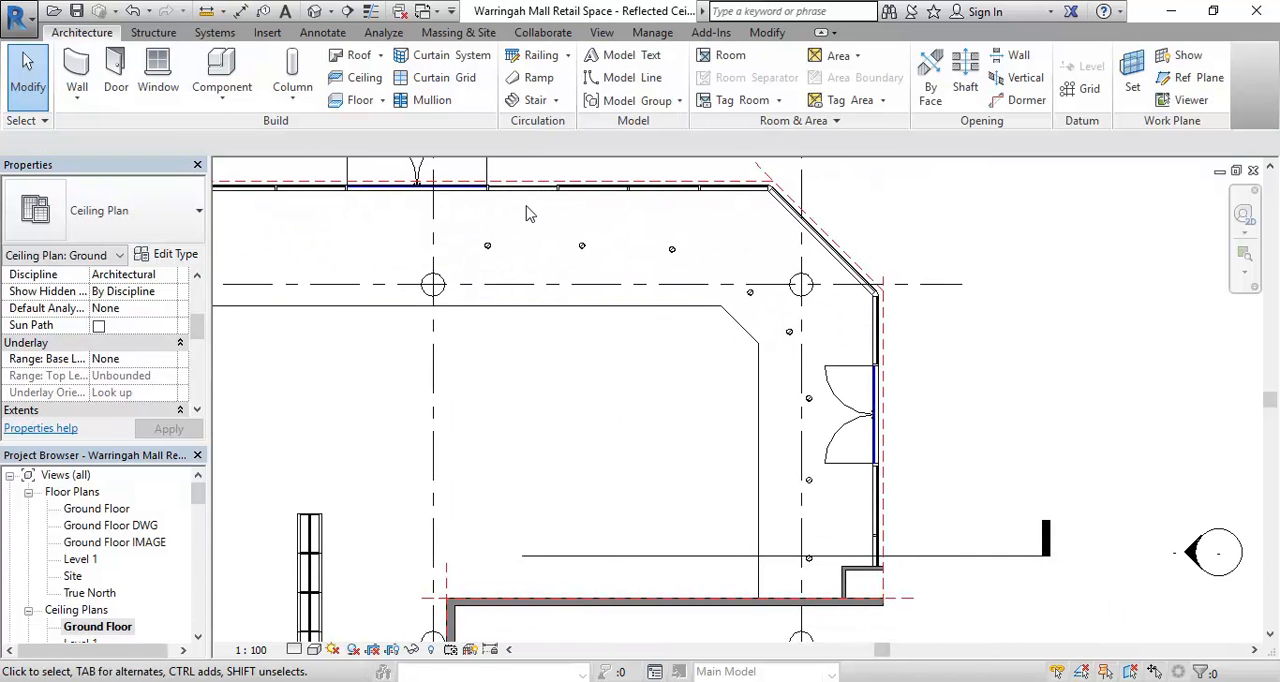
scroll(530, 213, up, 2)
middle_drag(529, 209, 546, 337)
scroll(546, 337, up, 2)
middle_drag(568, 400, 539, 398)
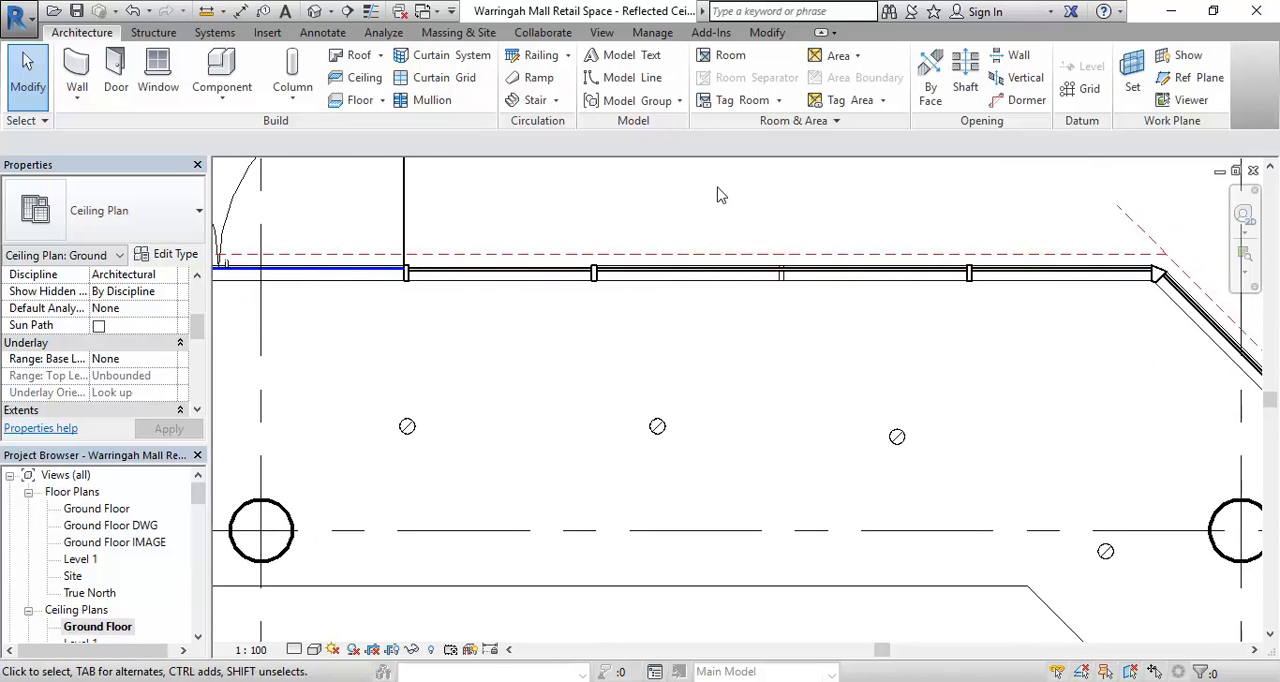
click(767, 33)
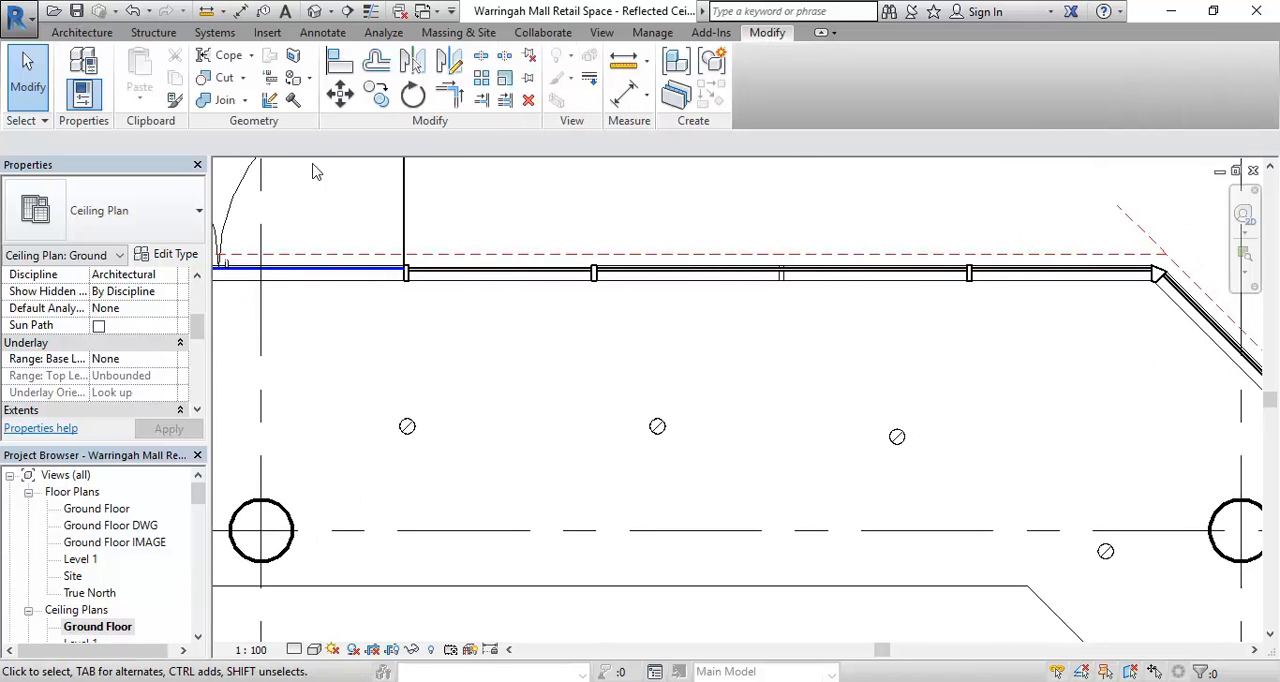
click(340, 62)
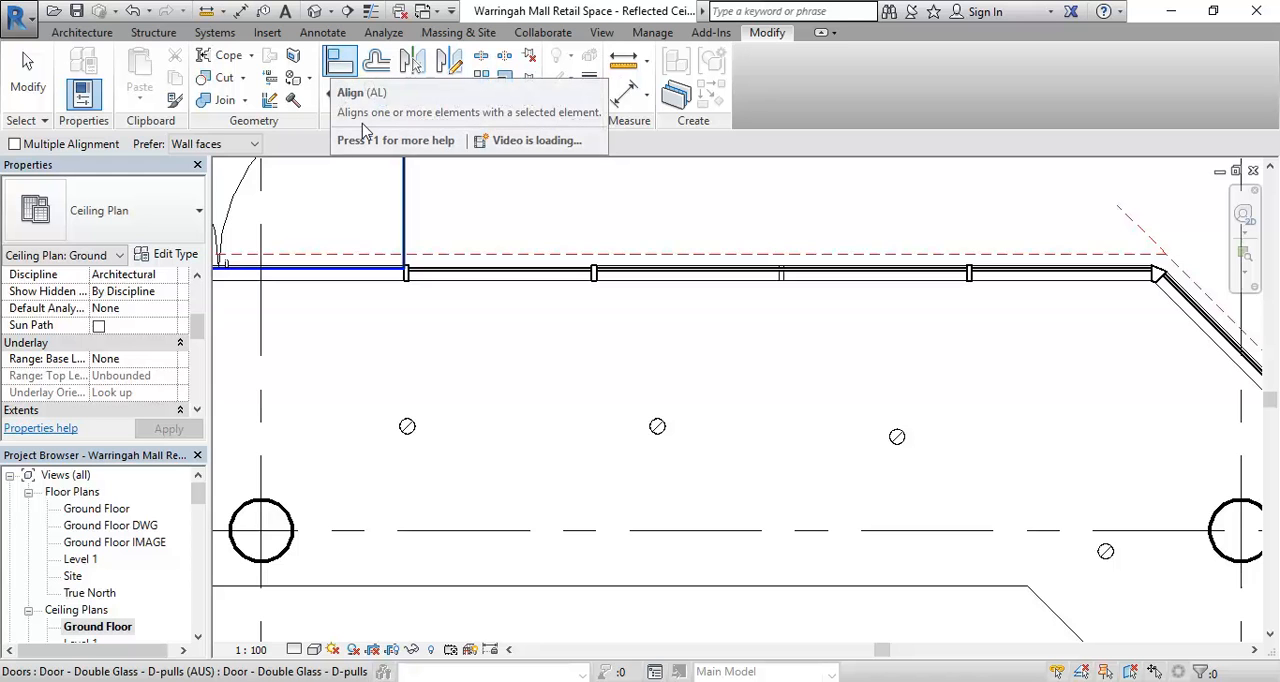
scroll(510, 388, up, 3)
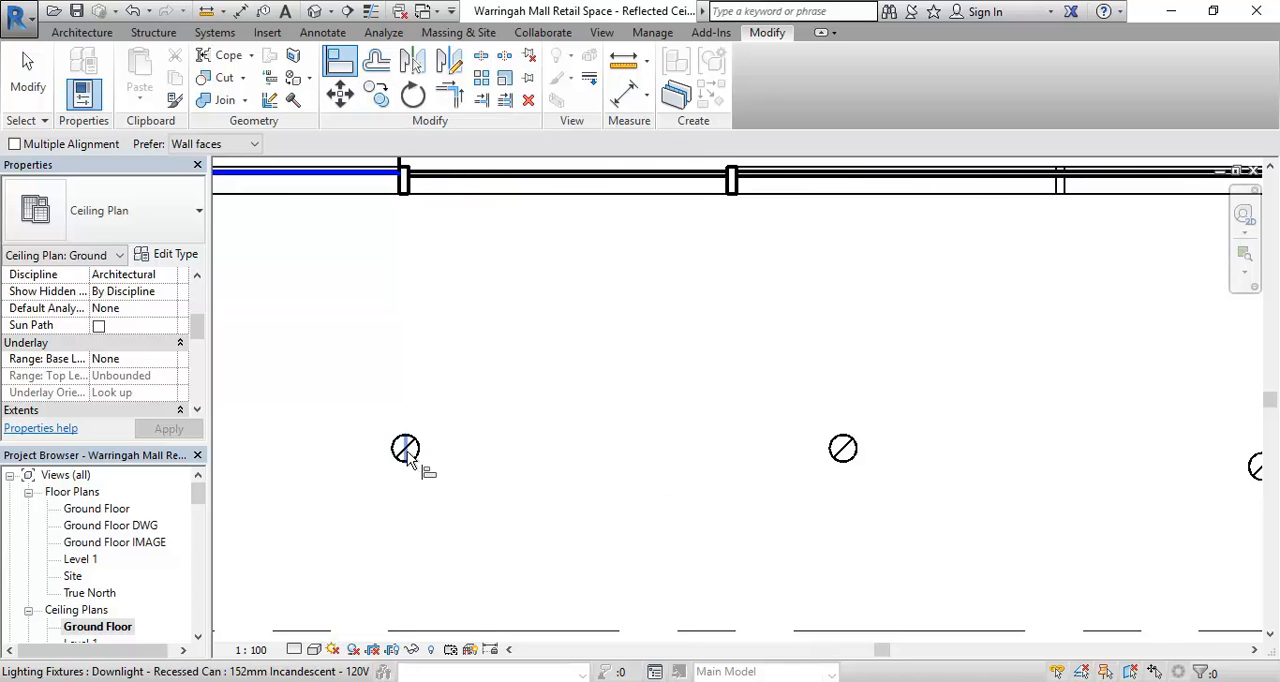
scroll(400, 458, up, 3)
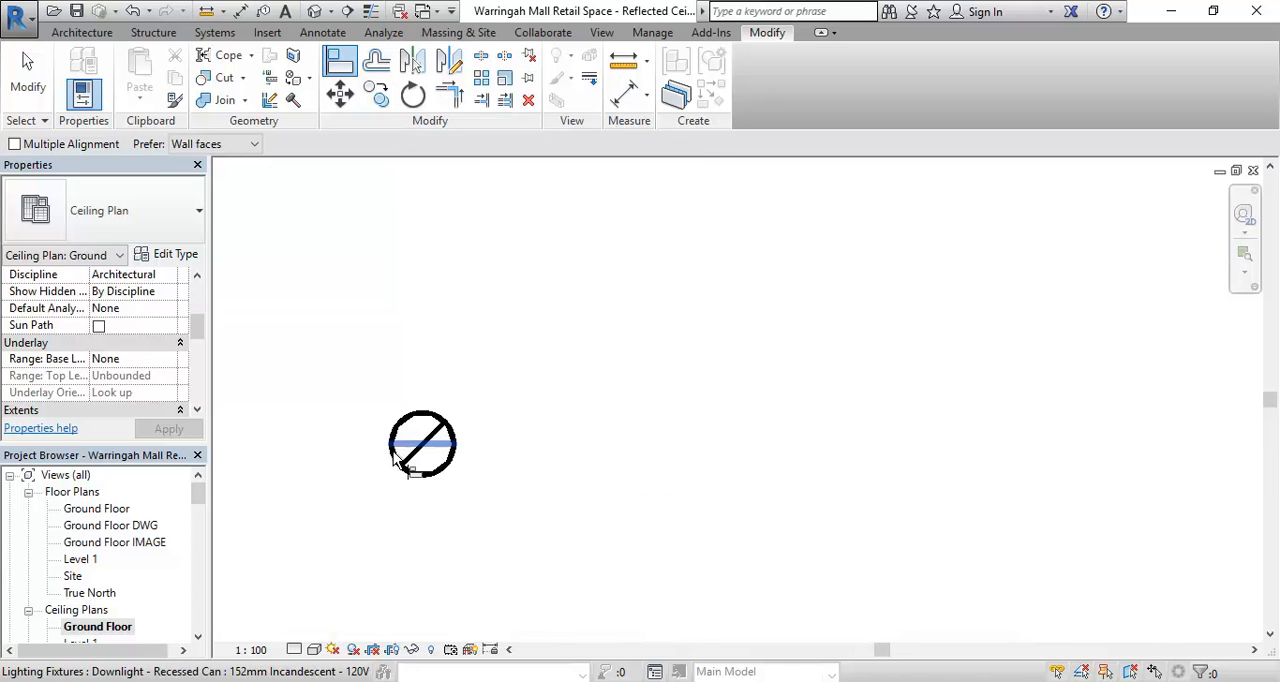
click(444, 449)
scroll(664, 374, down, 4)
middle_drag(678, 384, 466, 381)
scroll(898, 435, up, 2)
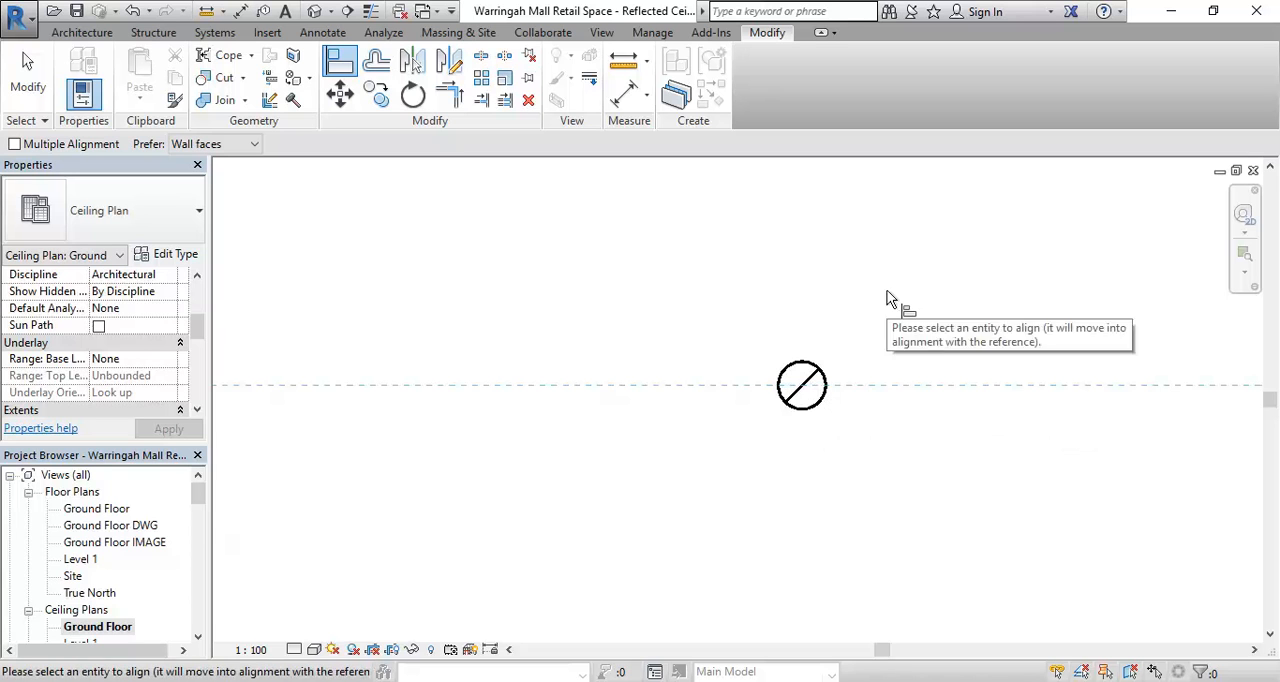
scroll(886, 297, down, 2)
middle_drag(886, 297, 634, 323)
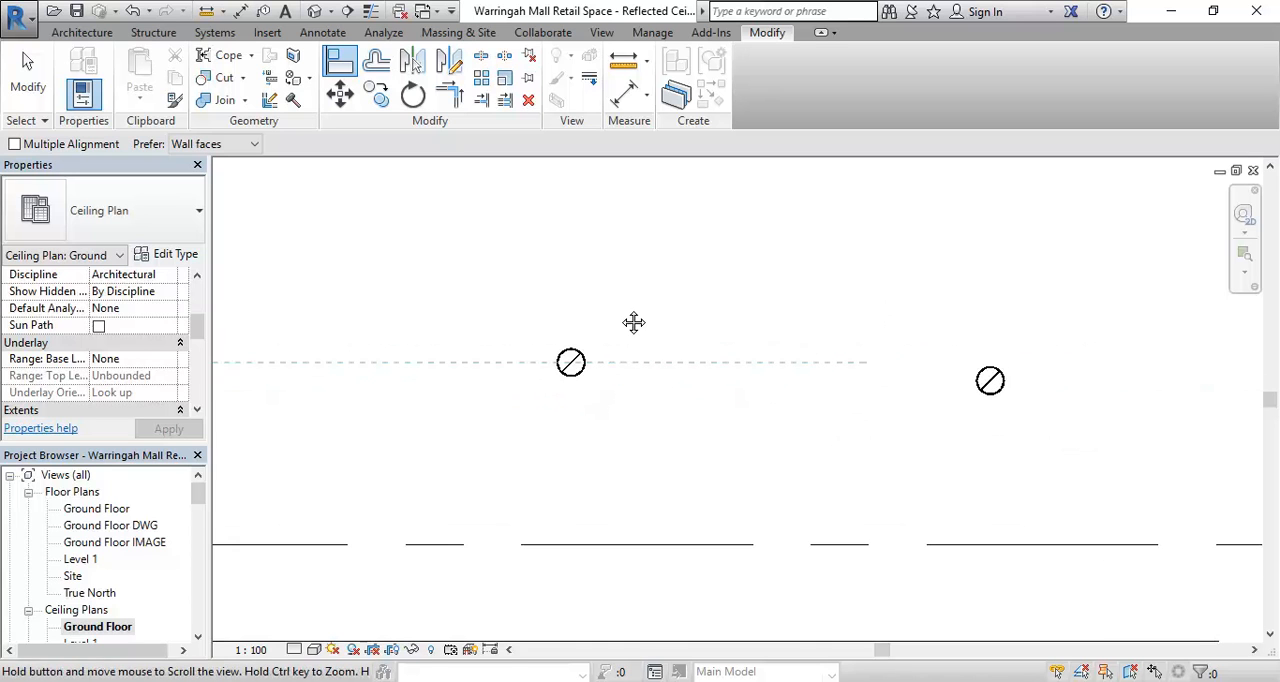
click(996, 385)
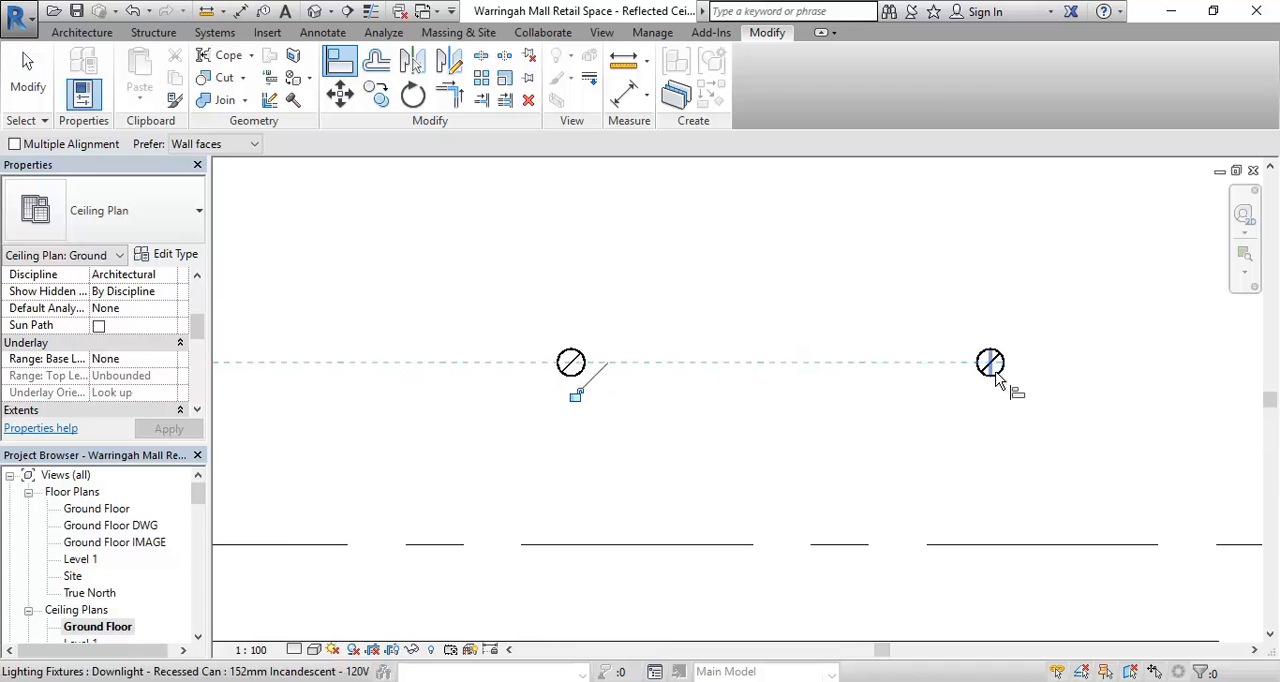
scroll(769, 343, down, 2)
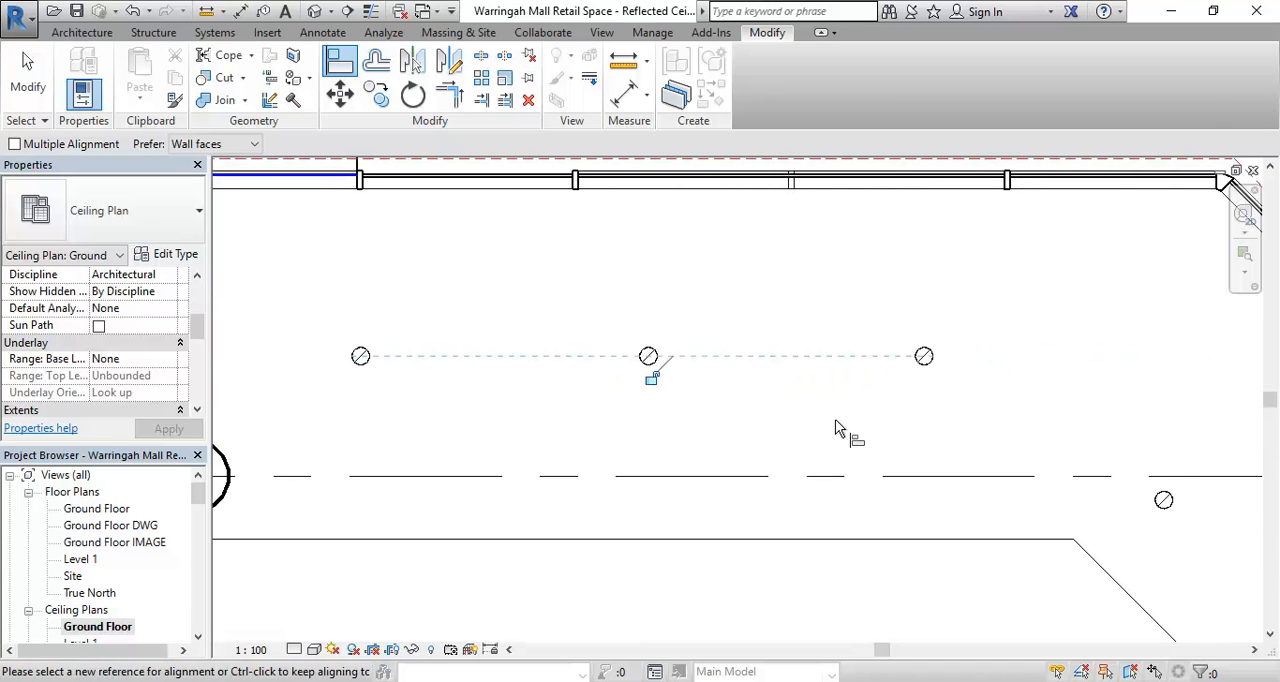
- Align the downlight just below the column at grids A and 4 with the vertical centre line of the row beside the double doors
middle_drag(835, 419, 571, 291)
middle_drag(665, 543, 489, 342)
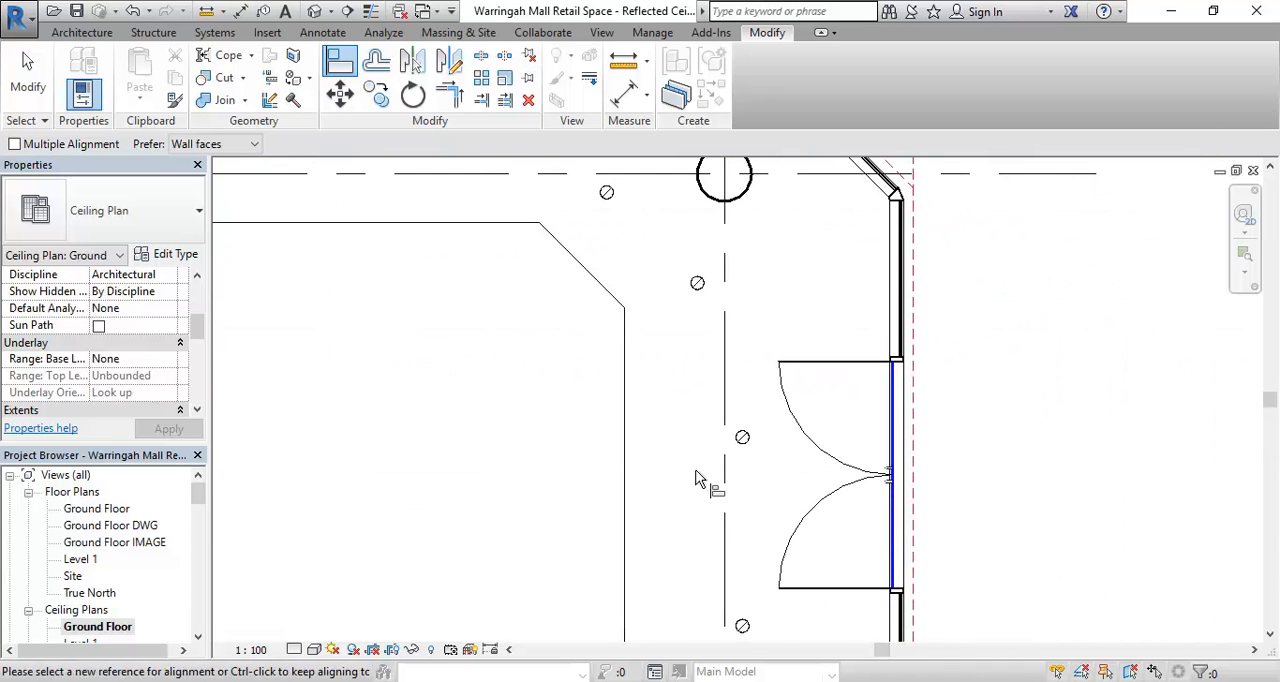
scroll(698, 480, down, 3)
scroll(677, 480, up, 5)
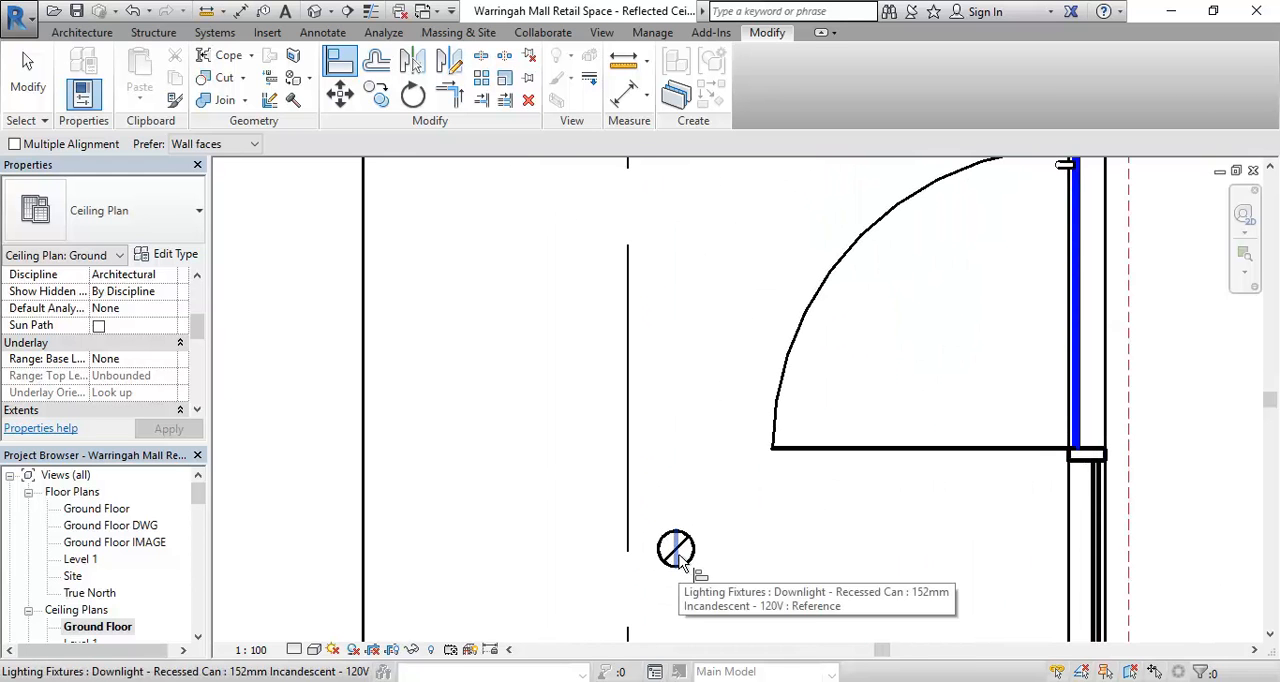
click(679, 562)
scroll(693, 260, down, 1)
middle_drag(698, 276, 700, 529)
middle_drag(629, 315, 629, 598)
middle_drag(577, 432, 577, 540)
click(572, 362)
- Draw a reference plane from the centre of the downlight below the column at 135°, parallel to the angled shopfront
scroll(534, 368, down, 4)
middle_drag(549, 377, 649, 478)
middle_drag(600, 433, 649, 490)
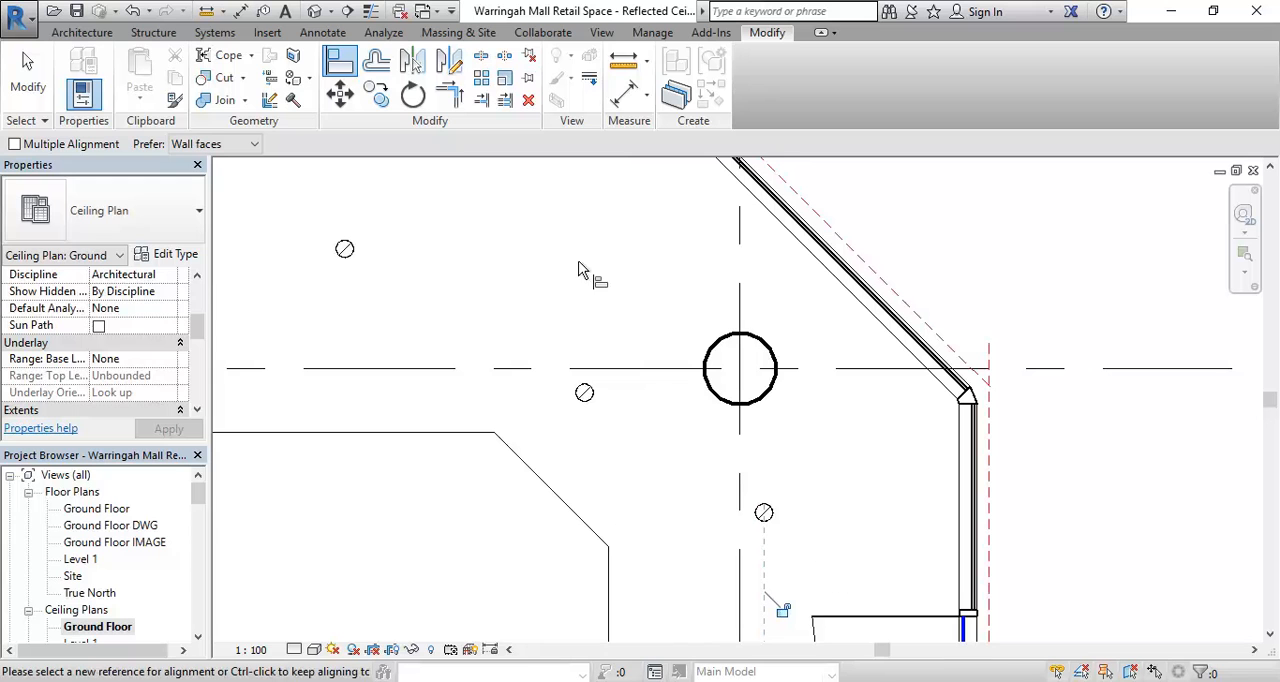
click(80, 33)
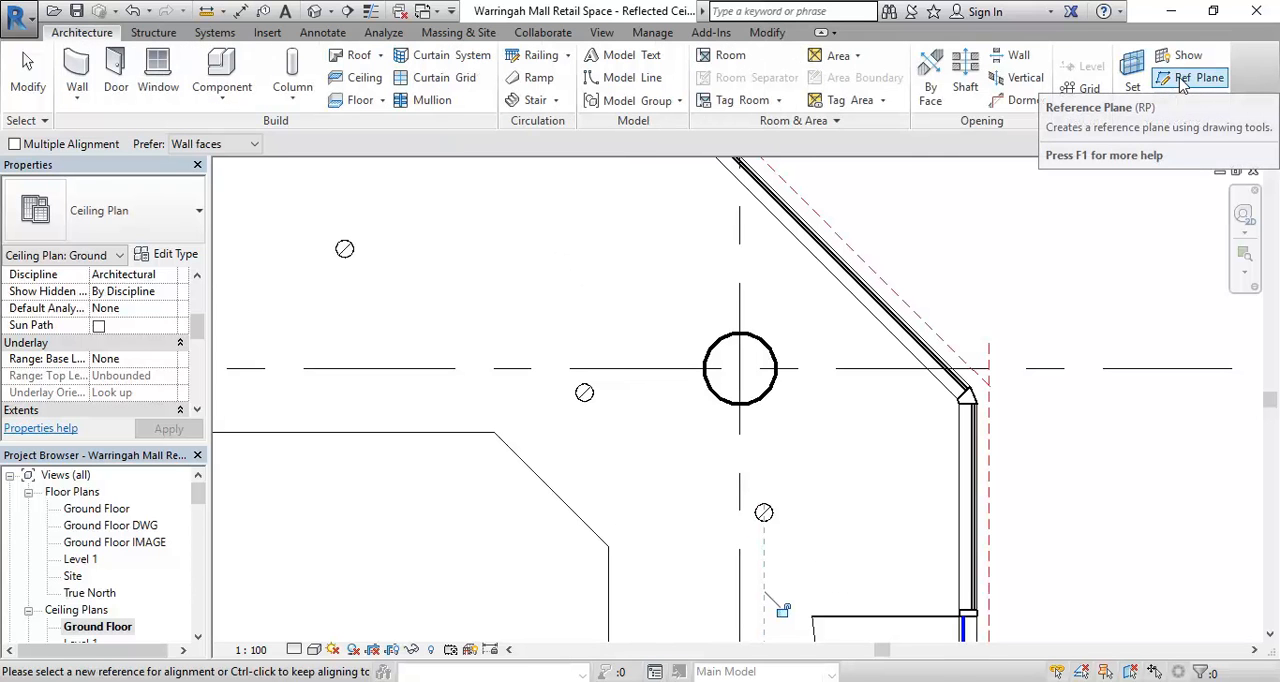
click(1183, 80)
scroll(765, 490, up, 3)
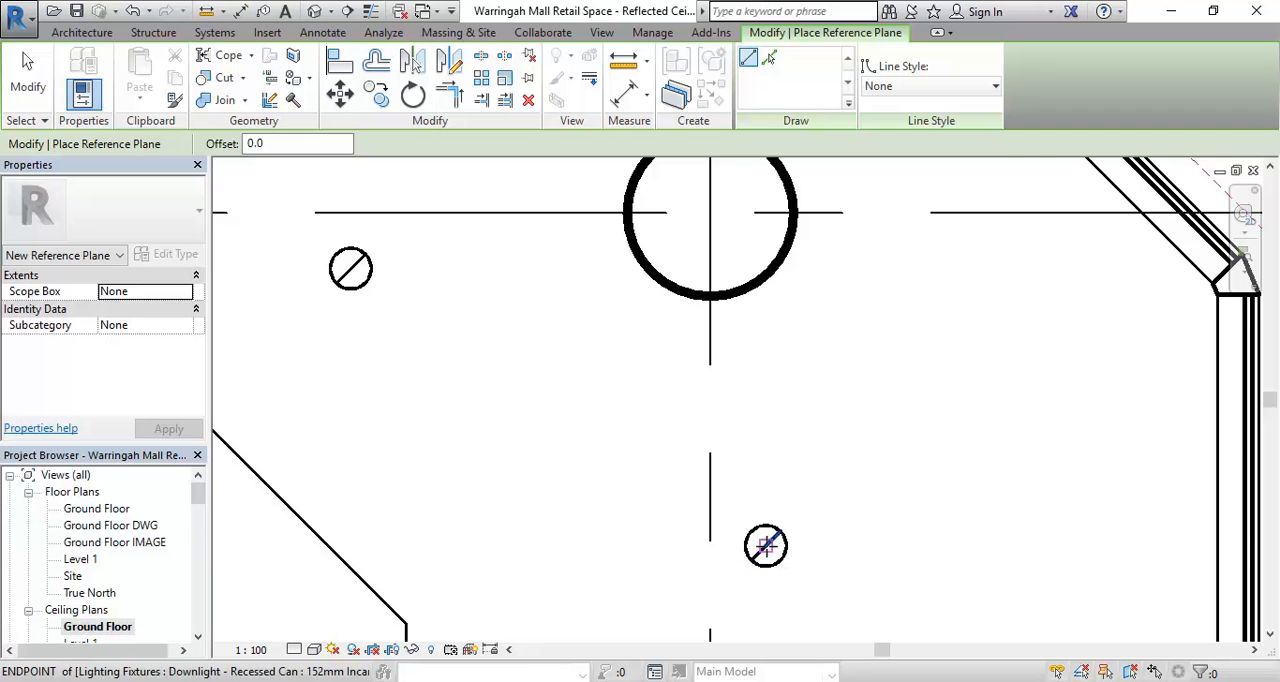
click(766, 546)
scroll(558, 279, down, 3)
middle_drag(418, 186, 543, 310)
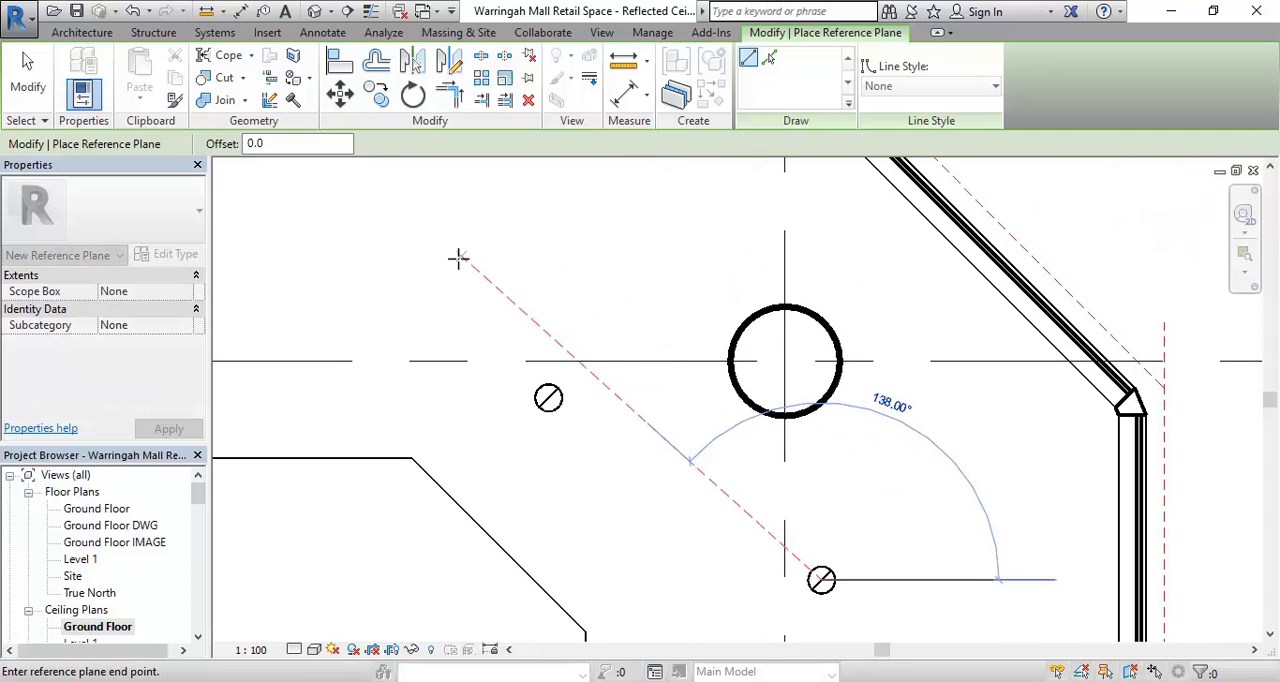
click(430, 183)
- Align the downlight beside the column with the diagonal reference plane and end the Align command
scroll(500, 500, down, 2)
middle_drag(500, 500, 560, 507)
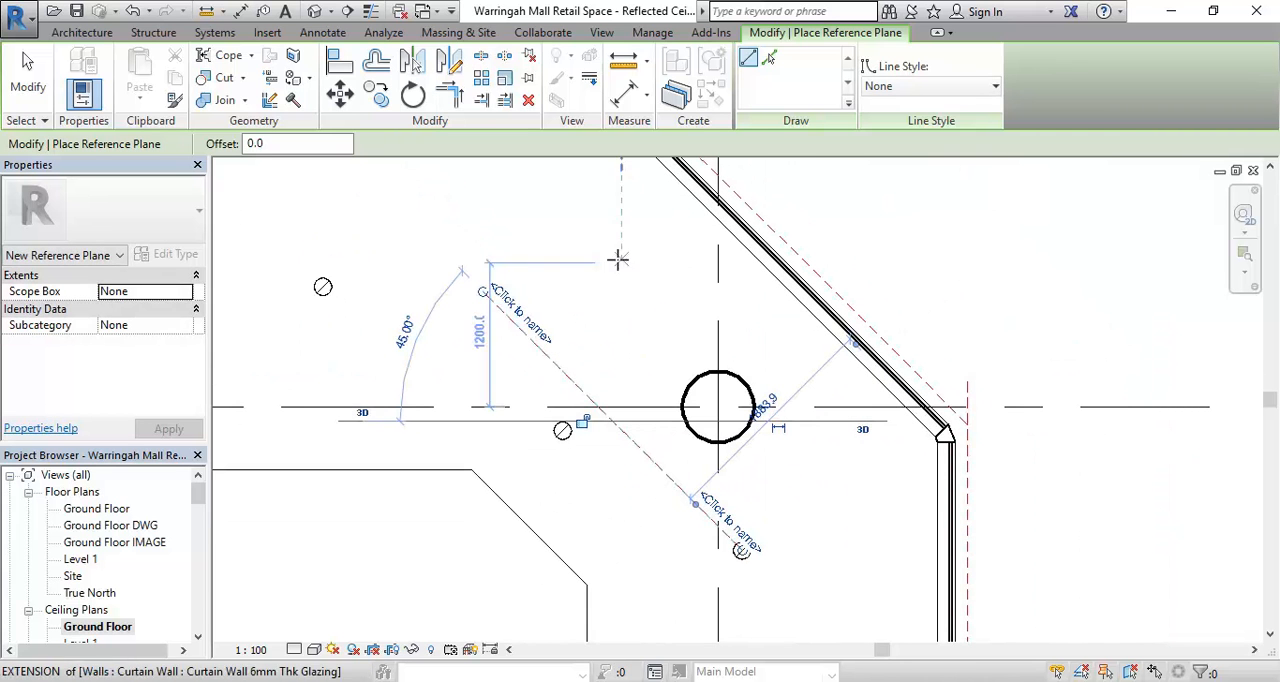
scroll(471, 267, up, 3)
drag(497, 323, 375, 232)
scroll(527, 431, down, 2)
middle_drag(557, 520, 478, 461)
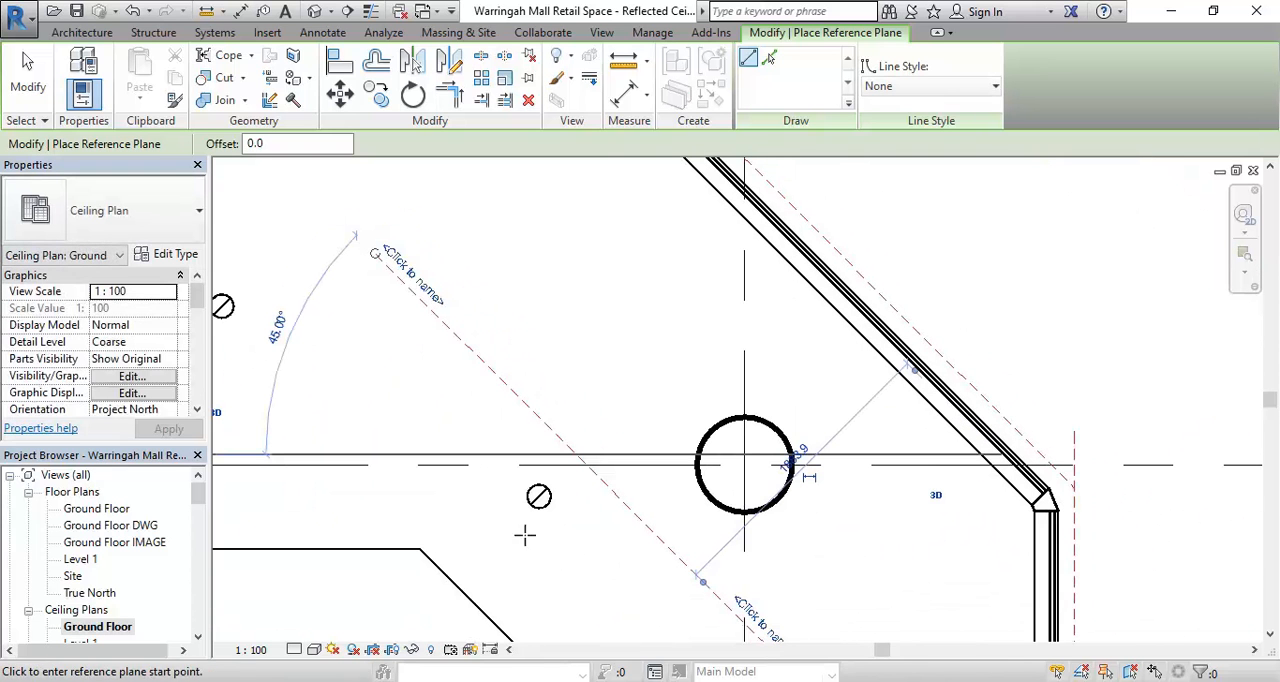
click(340, 62)
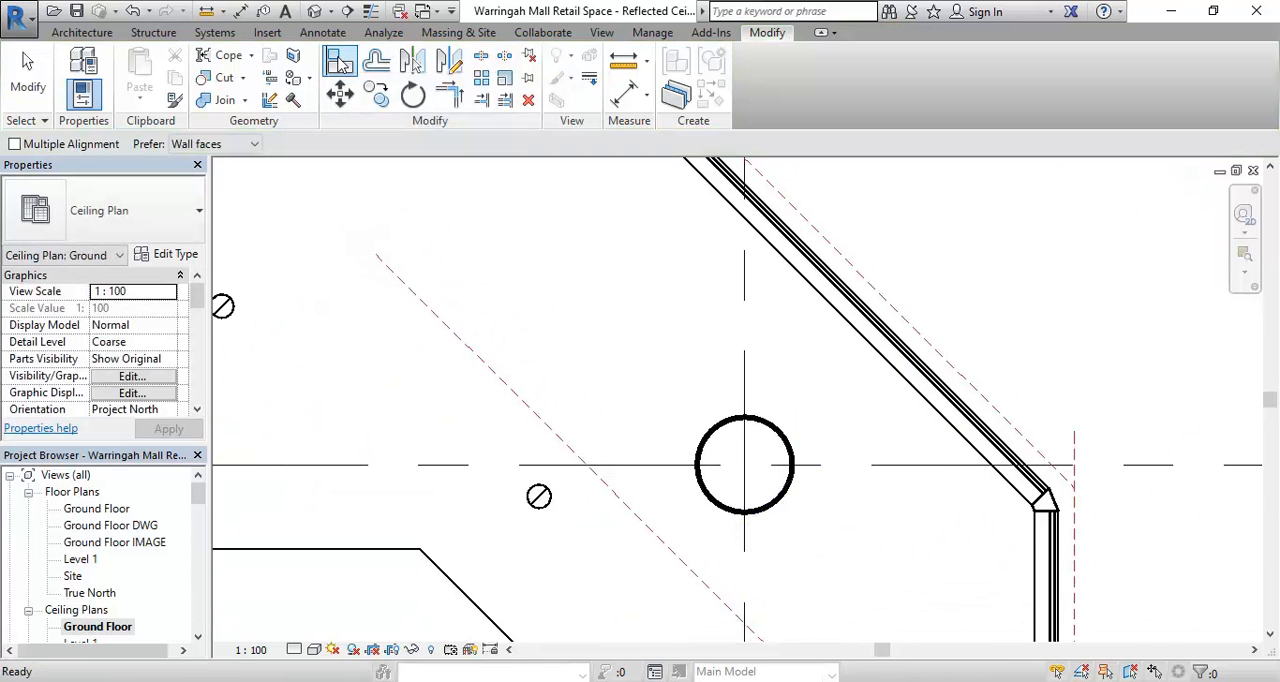
click(627, 517)
scroll(542, 532, up, 3)
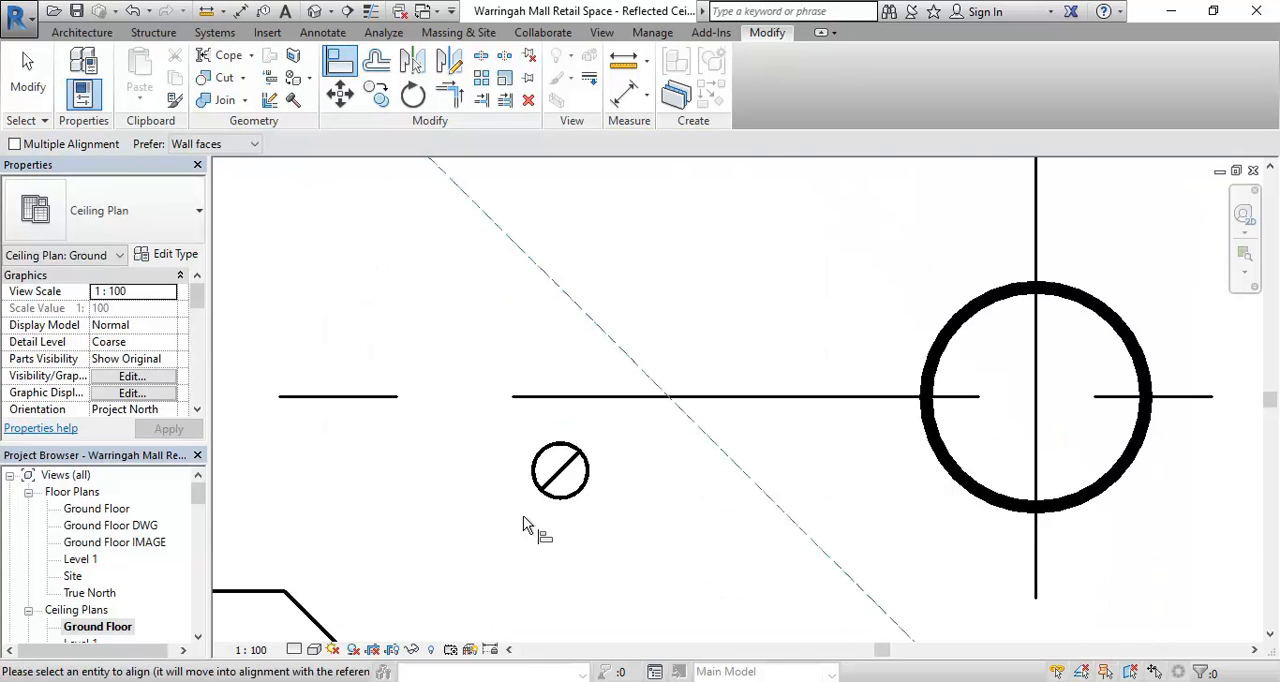
click(580, 478)
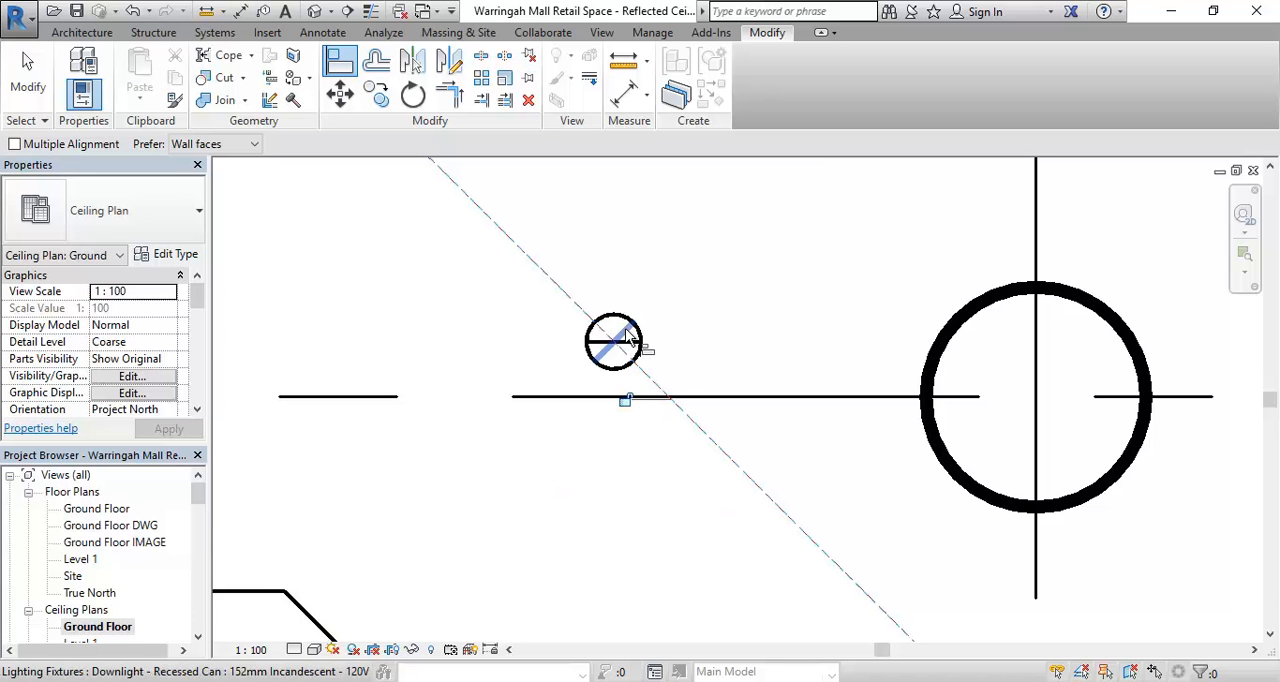
scroll(484, 396, down, 5)
middle_drag(460, 426, 600, 434)
scroll(575, 514, down, 1)
right_click(531, 317)
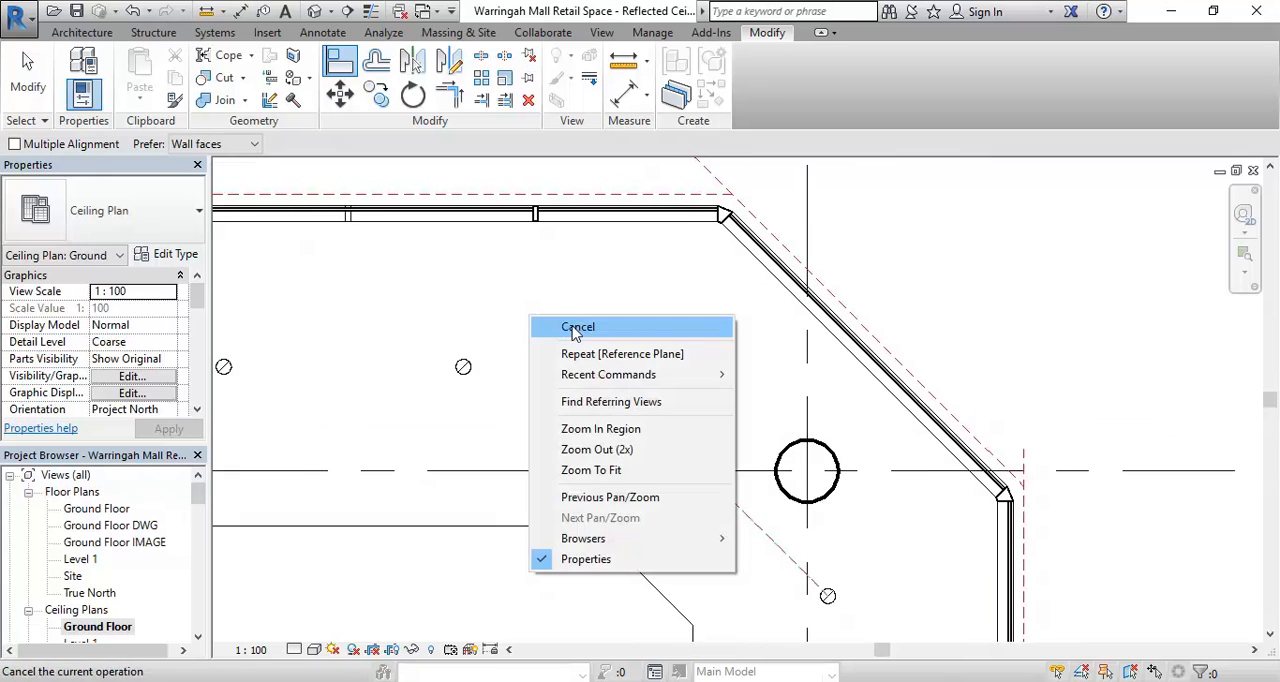
click(576, 333)
- Nudge the shopfront row's third downlight towards grid 4 onto the diagonal reference plane, about 2037 mm from the grid
scroll(471, 334, up, 2)
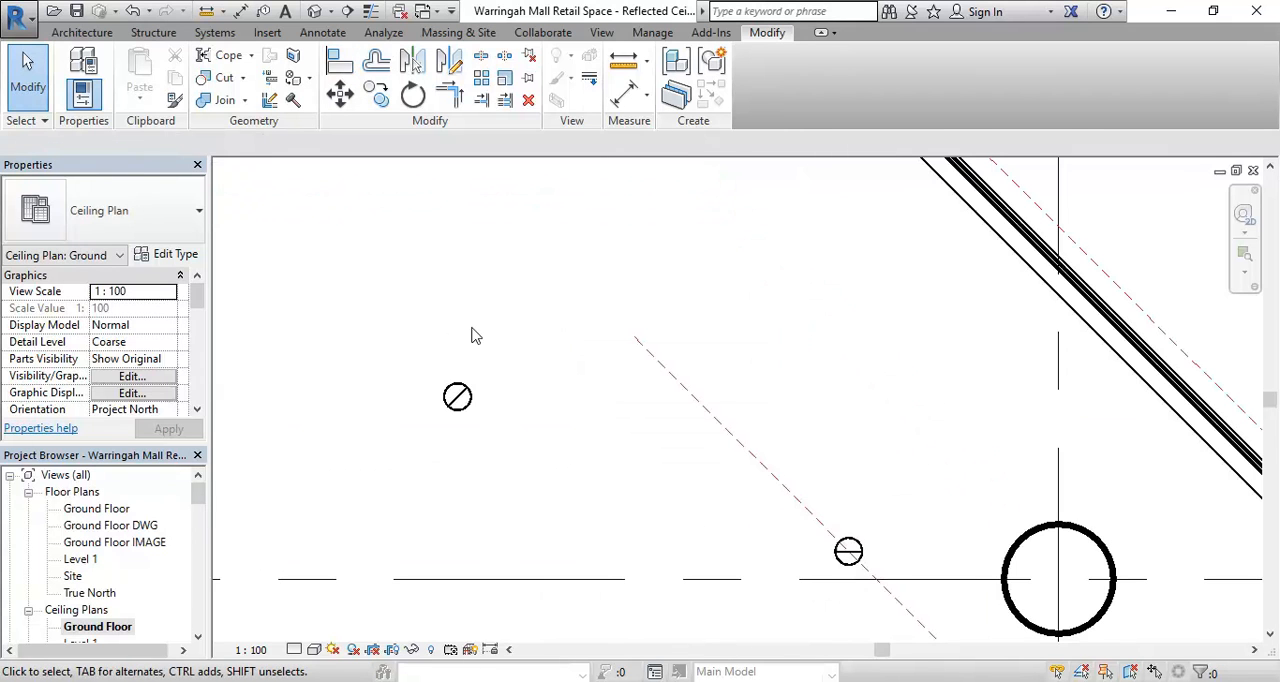
click(457, 402)
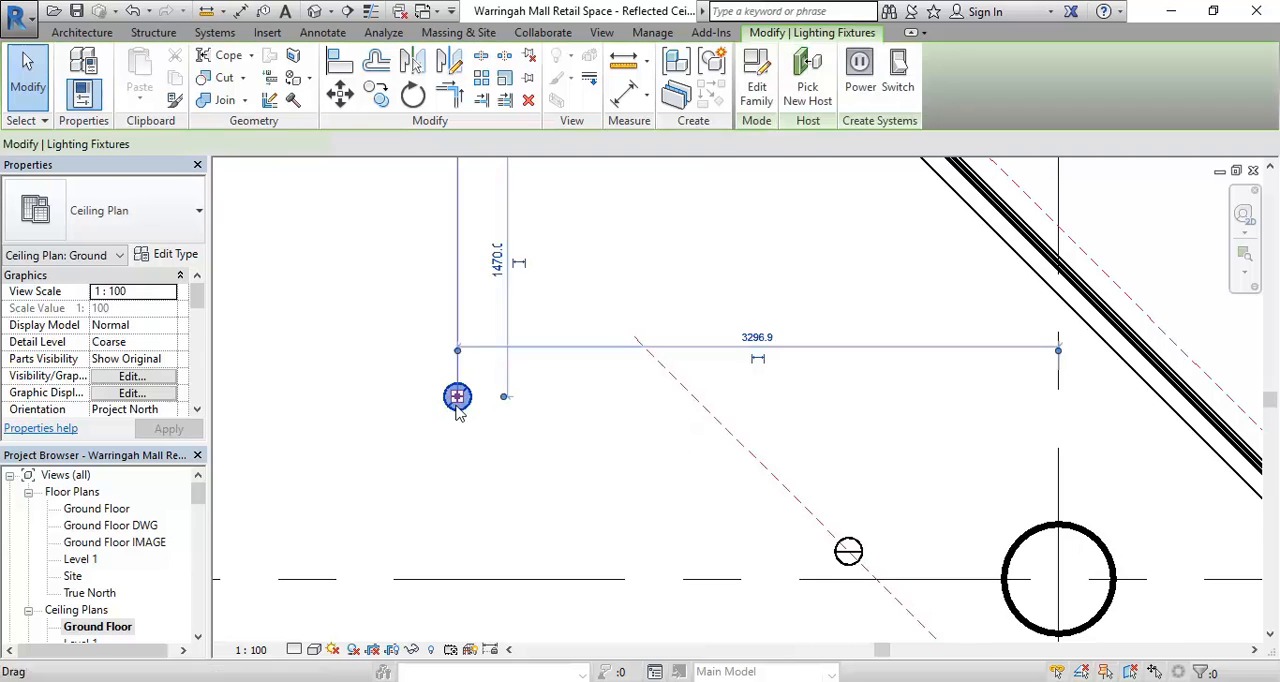
middle_drag(531, 466, 786, 487)
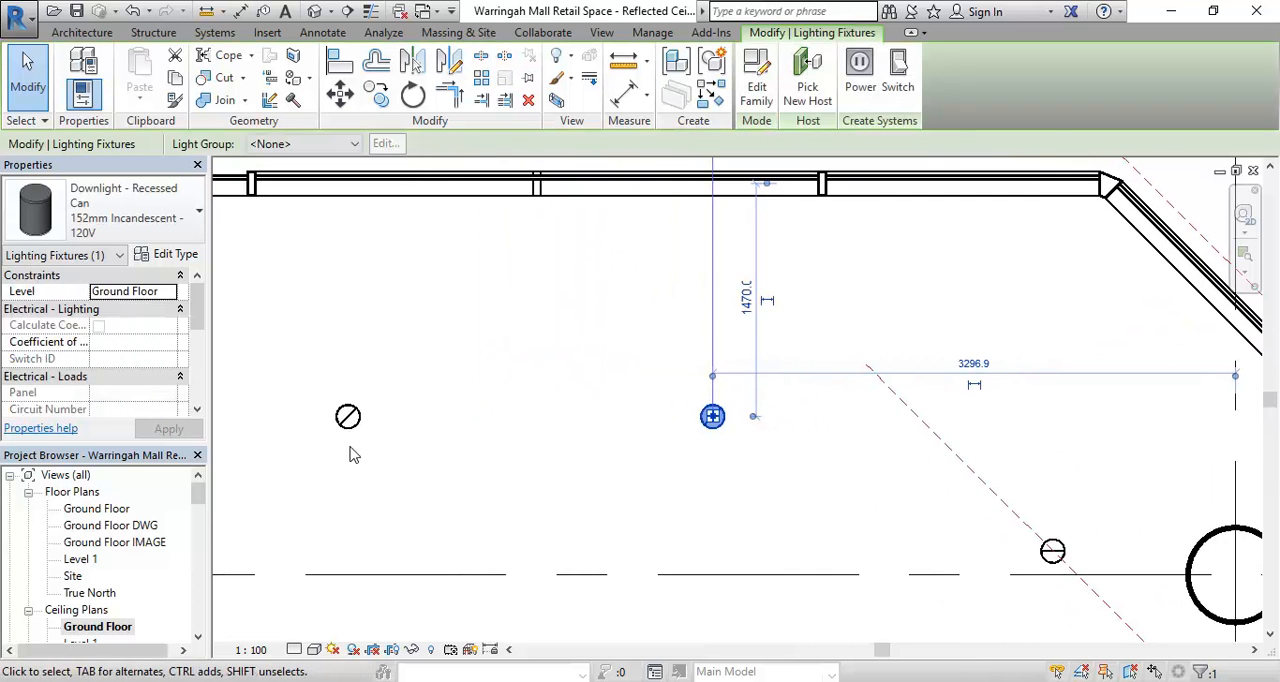
middle_drag(528, 448, 465, 436)
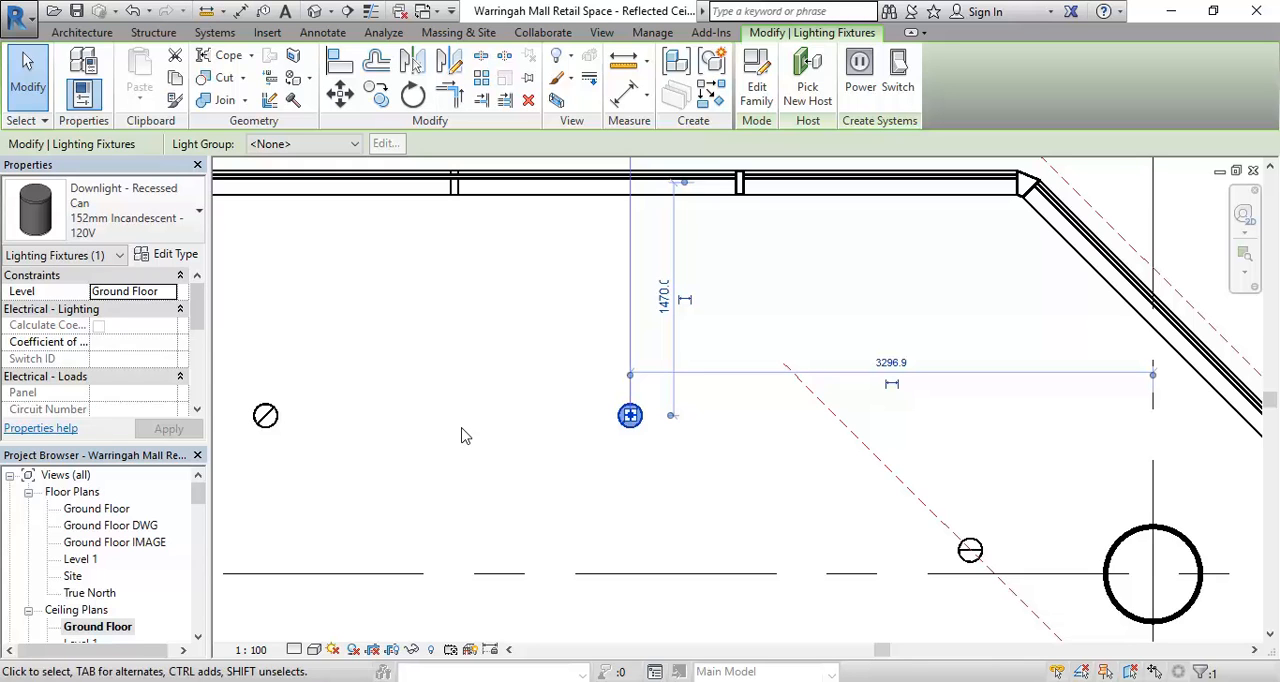
key(Right)
key(Right)
key(Right)
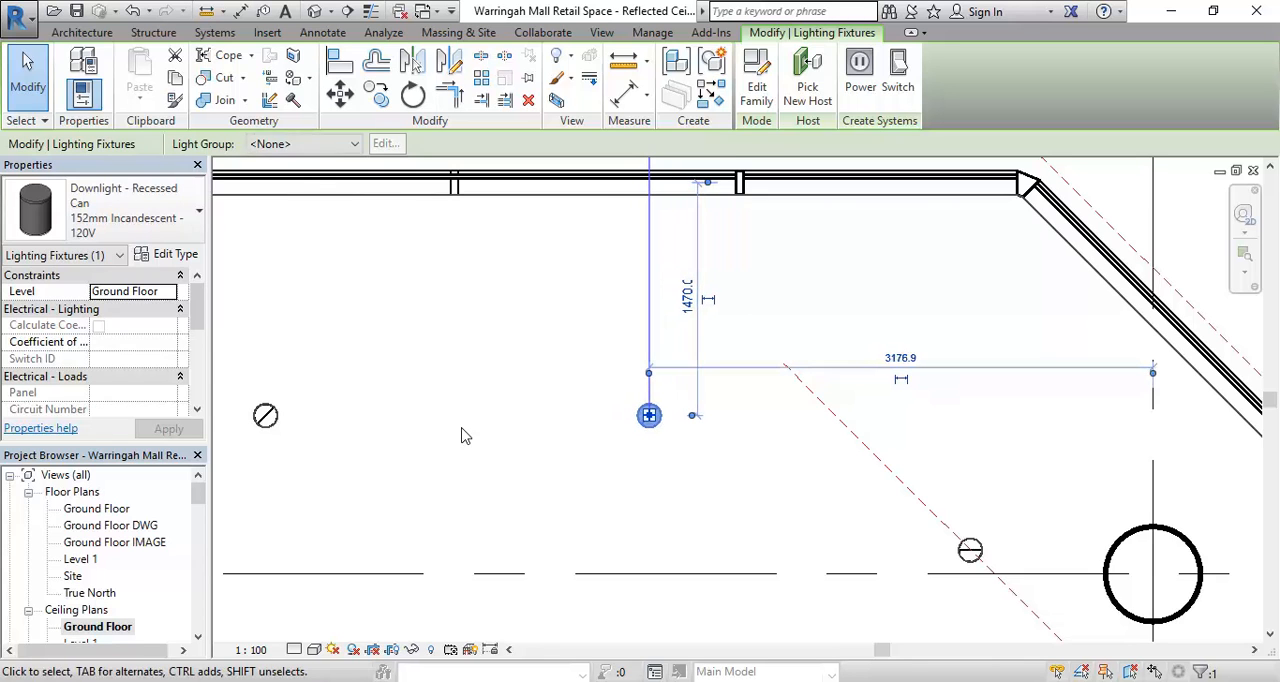
key(Right)
key(Right)
key(Right)
key(Right)
key(Right)
key(Right)
key(Right)
key(Right)
key(Right)
key(Right)
key(Right)
key(Right)
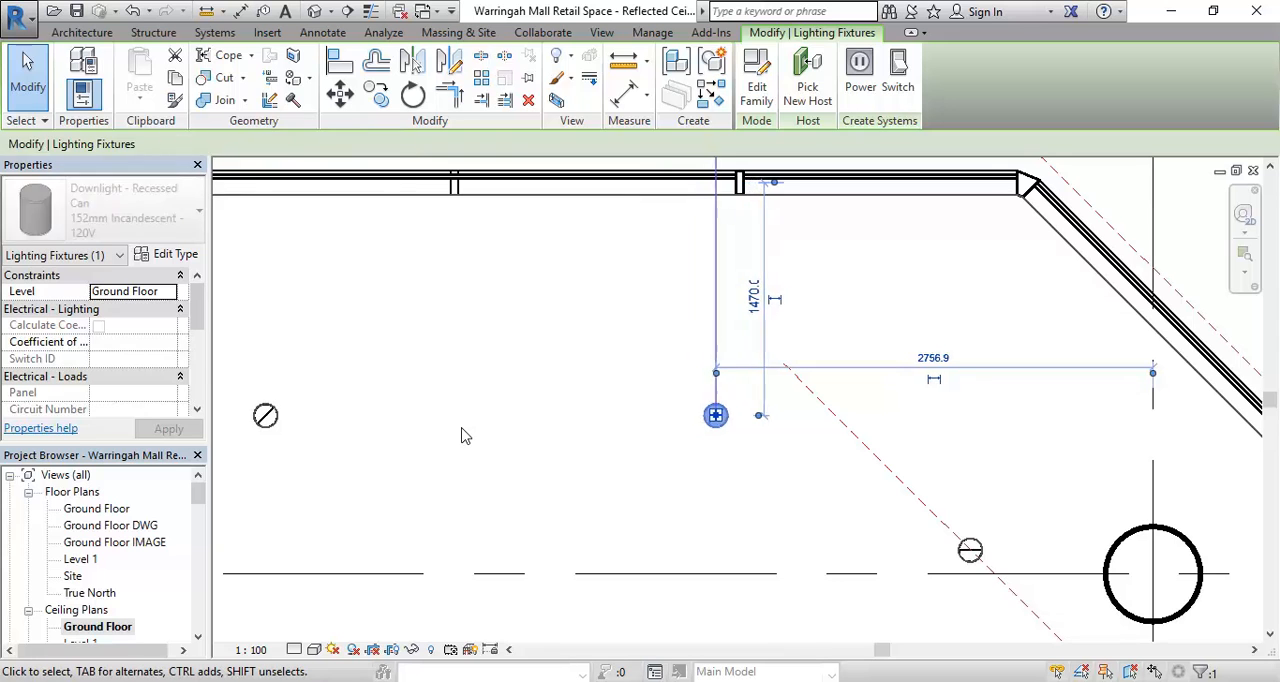
key(Right)
key(Right)
key(Right)
key(Right)
key(Right)
key(Right)
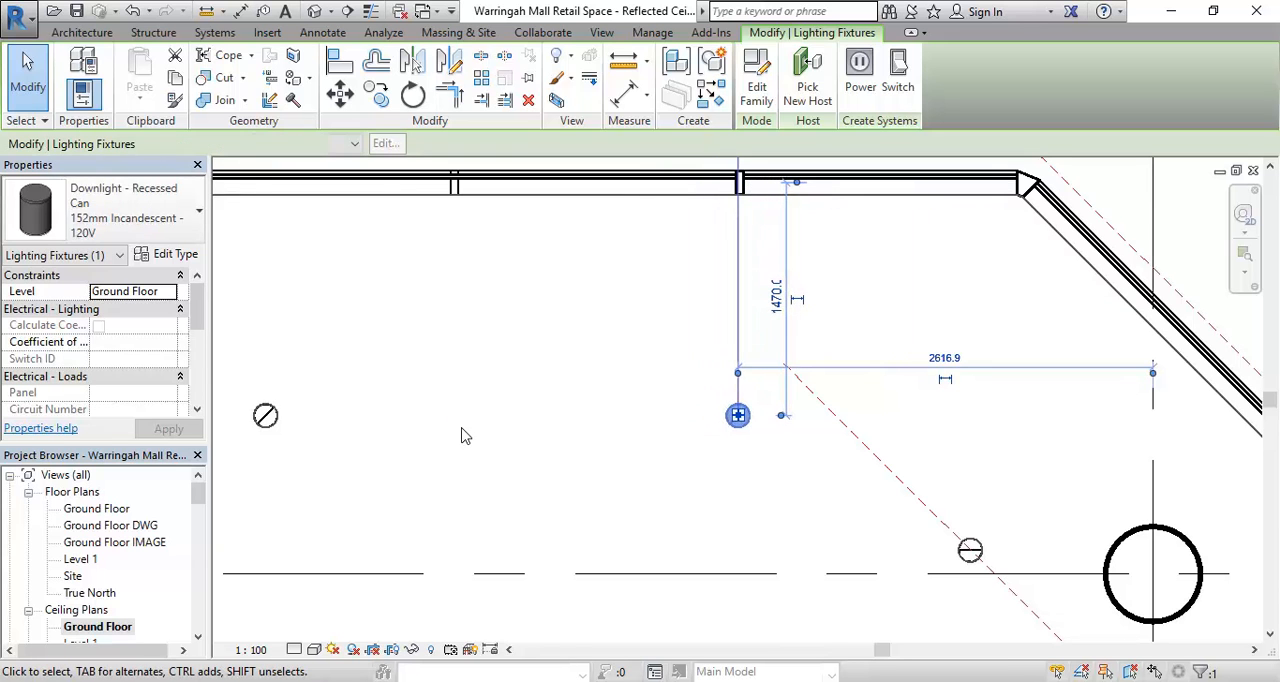
key(Right)
key(Right)
key(Right)
key(Right)
key(Right)
key(Right)
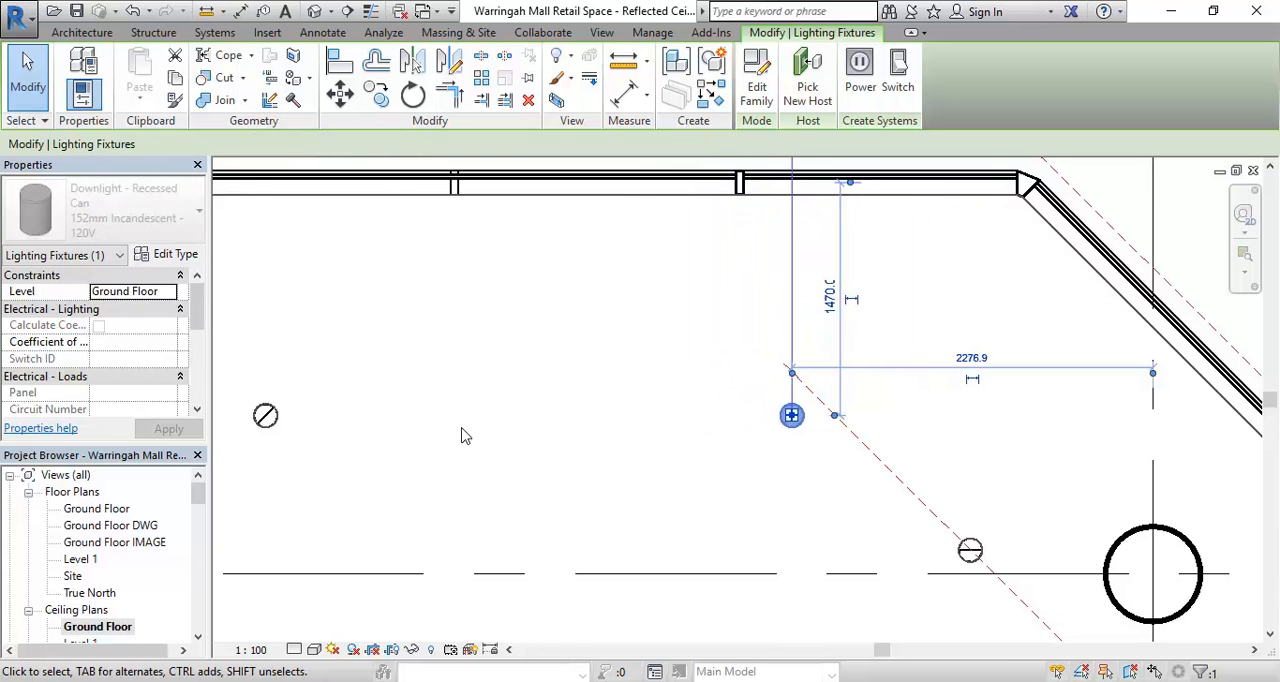
key(Right)
key(Right)
key(Right)
key(Right)
key(Right)
key(Right)
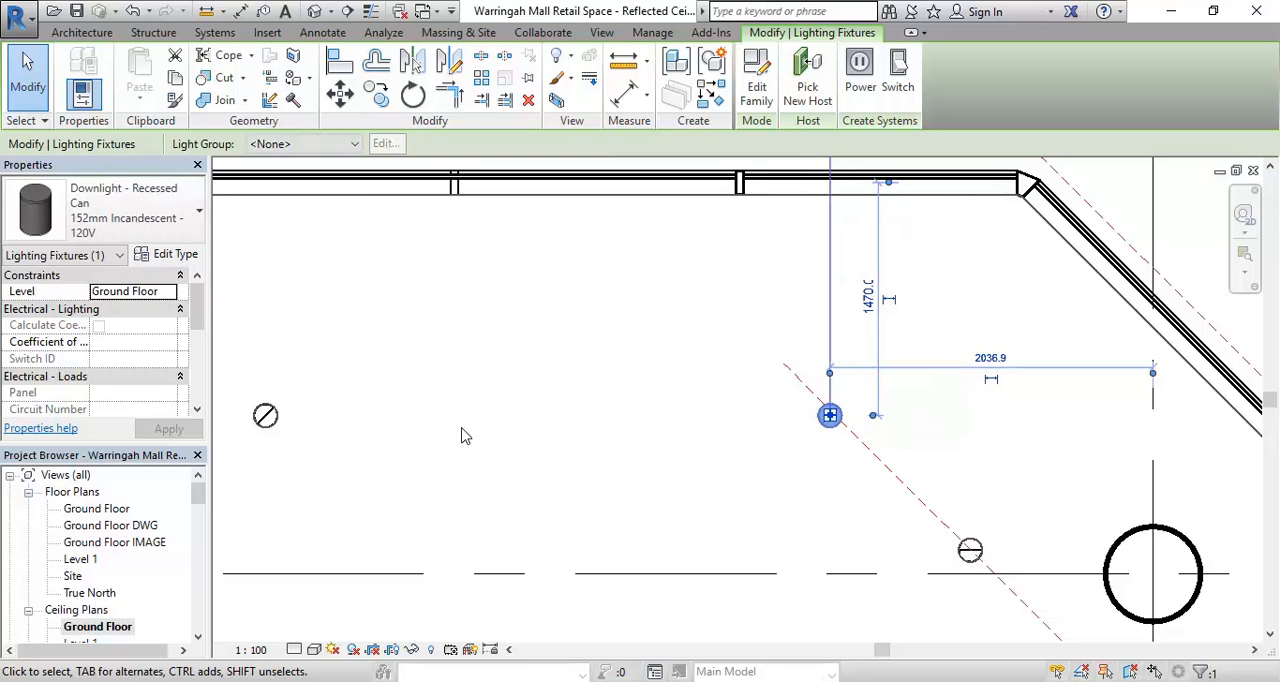
- Copy the shopfront row's second downlight horizontally towards grid 4, about halfway to the downlight on the diagonal reference plane
scroll(462, 435, down, 3)
middle_drag(471, 431, 516, 340)
click(590, 296)
scroll(519, 324, up, 3)
middle_drag(561, 444, 496, 445)
scroll(552, 440, down, 1)
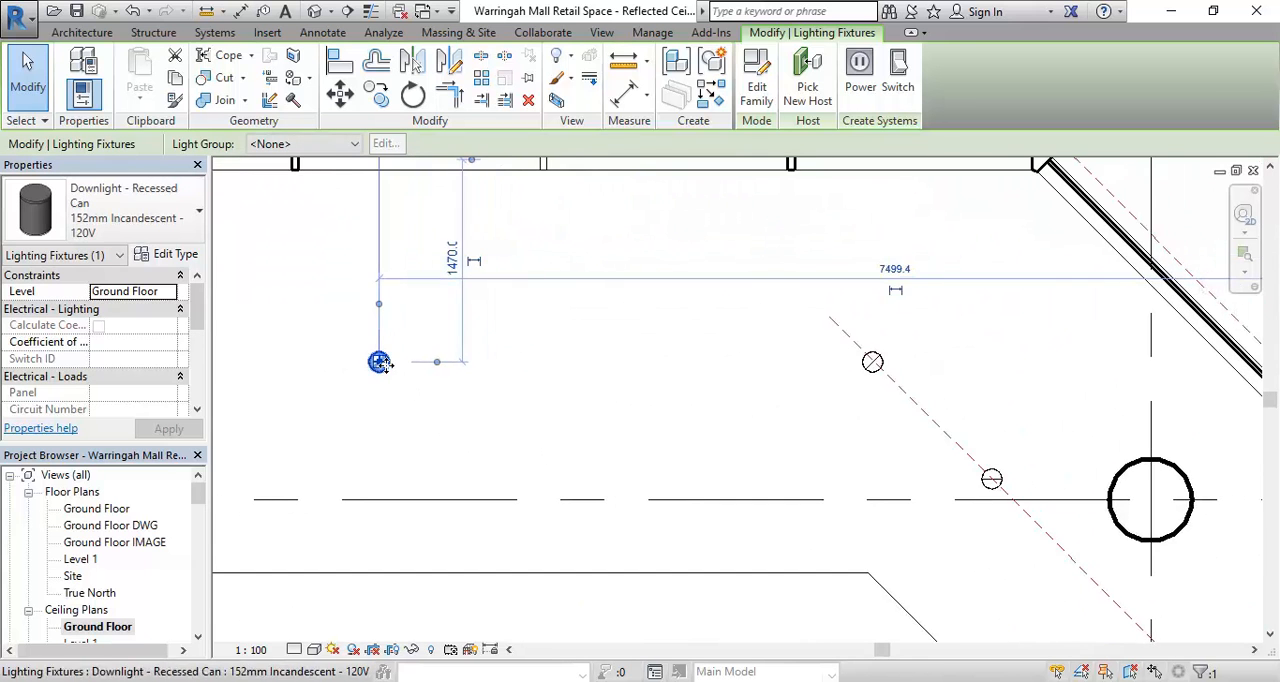
scroll(385, 377, up, 2)
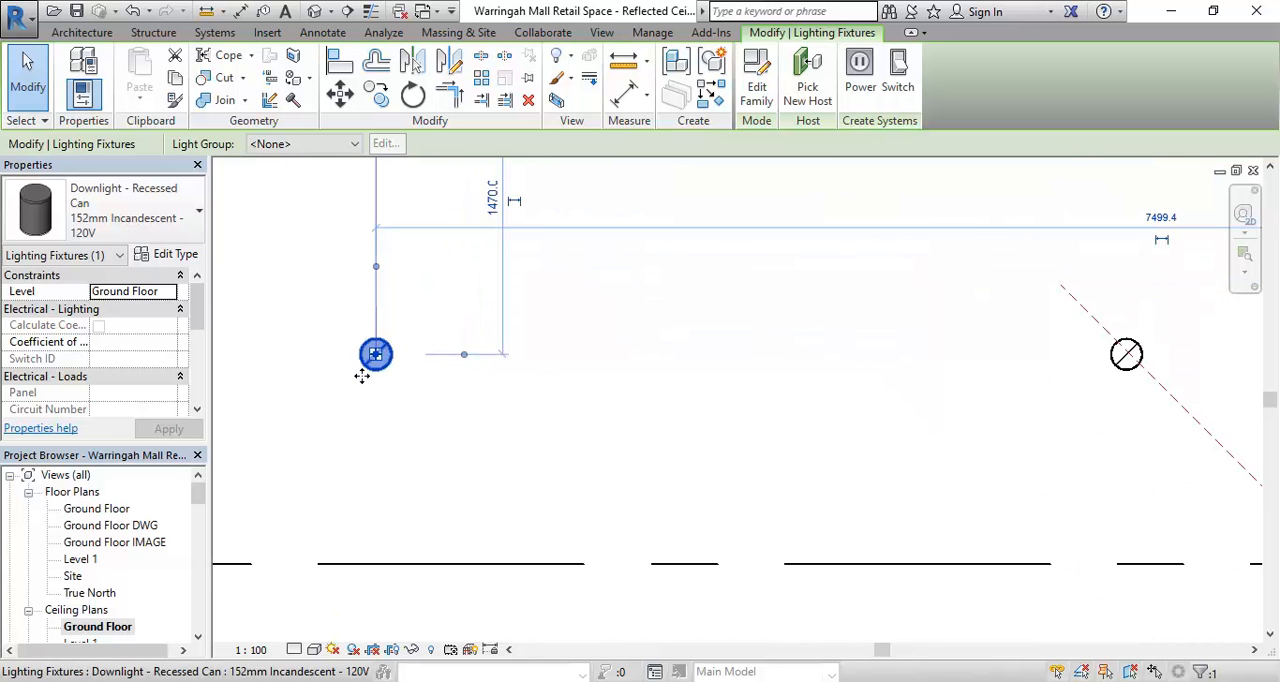
scroll(417, 416, down, 1)
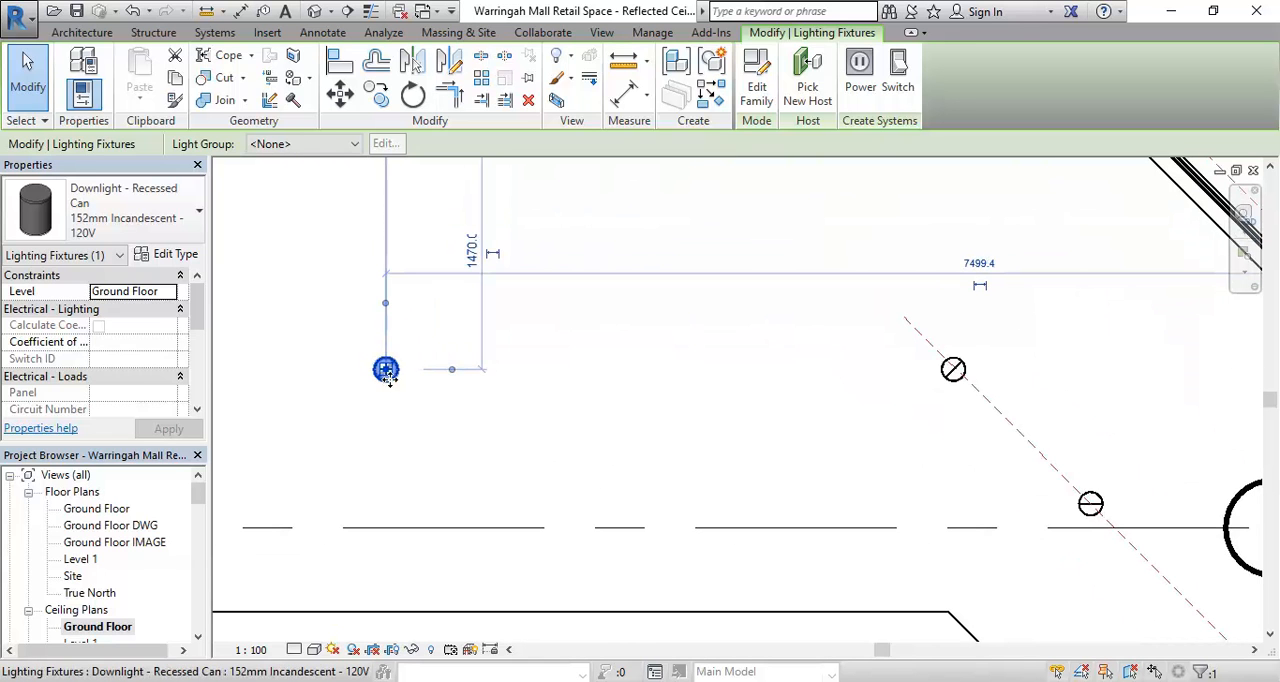
click(380, 97)
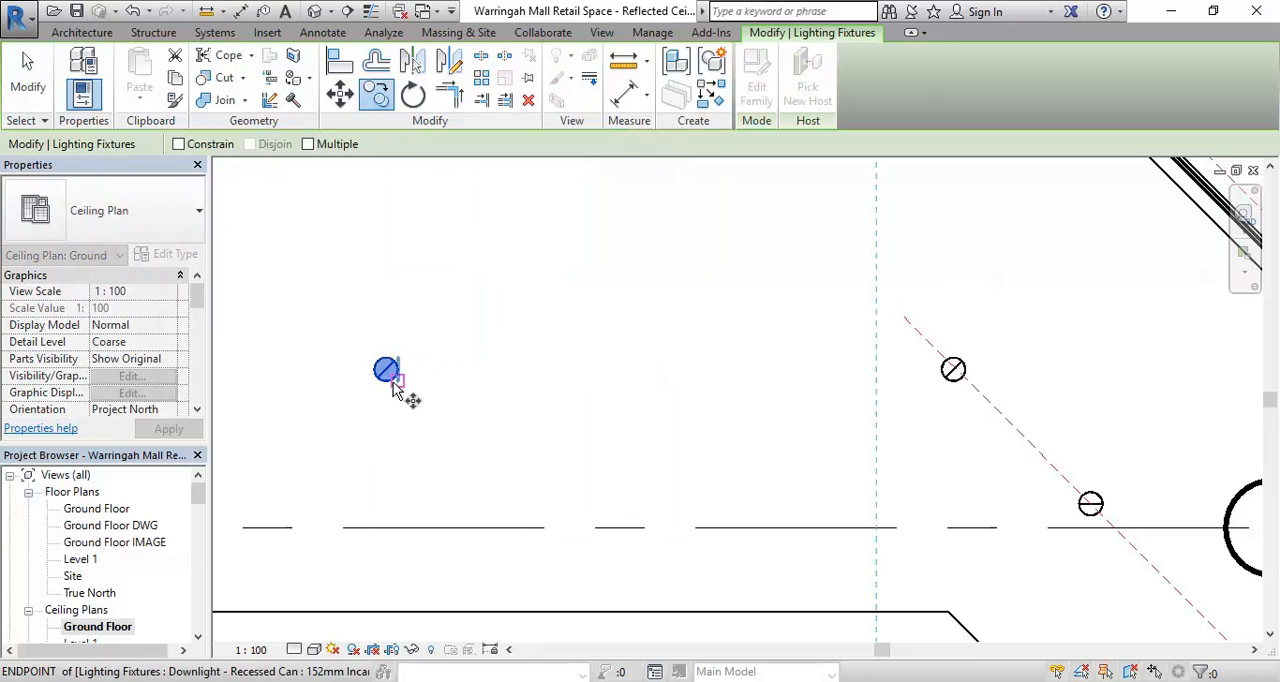
click(389, 434)
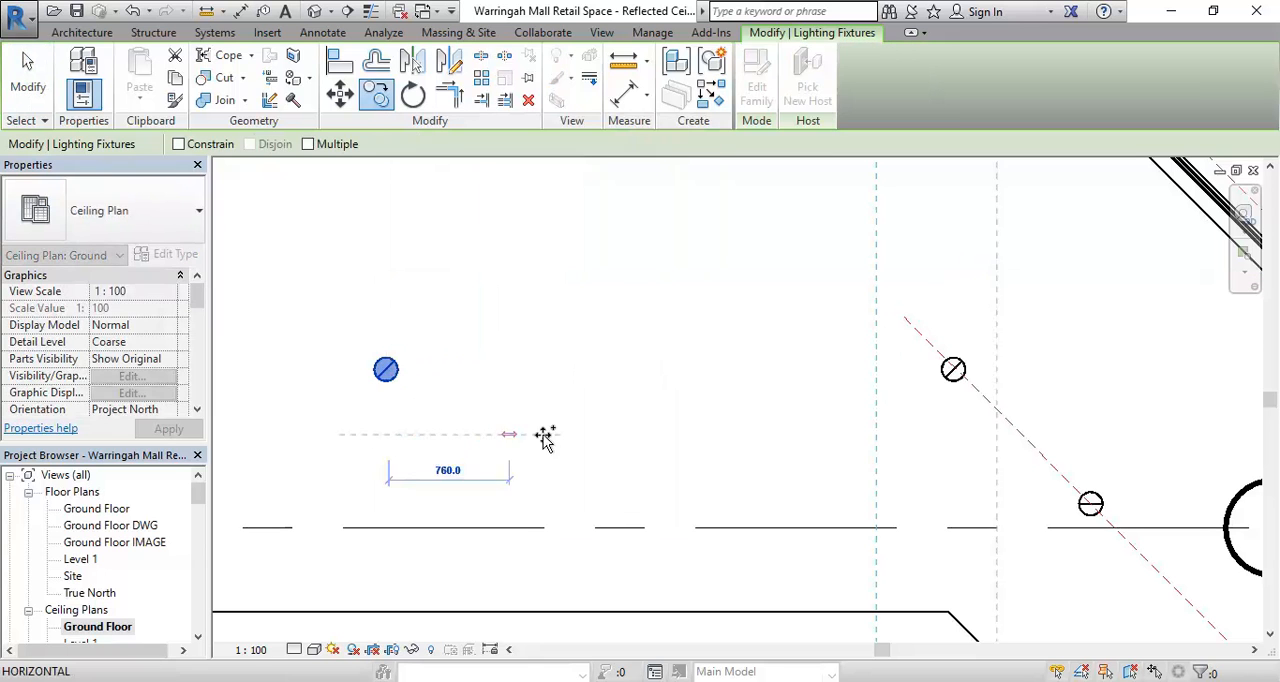
click(677, 436)
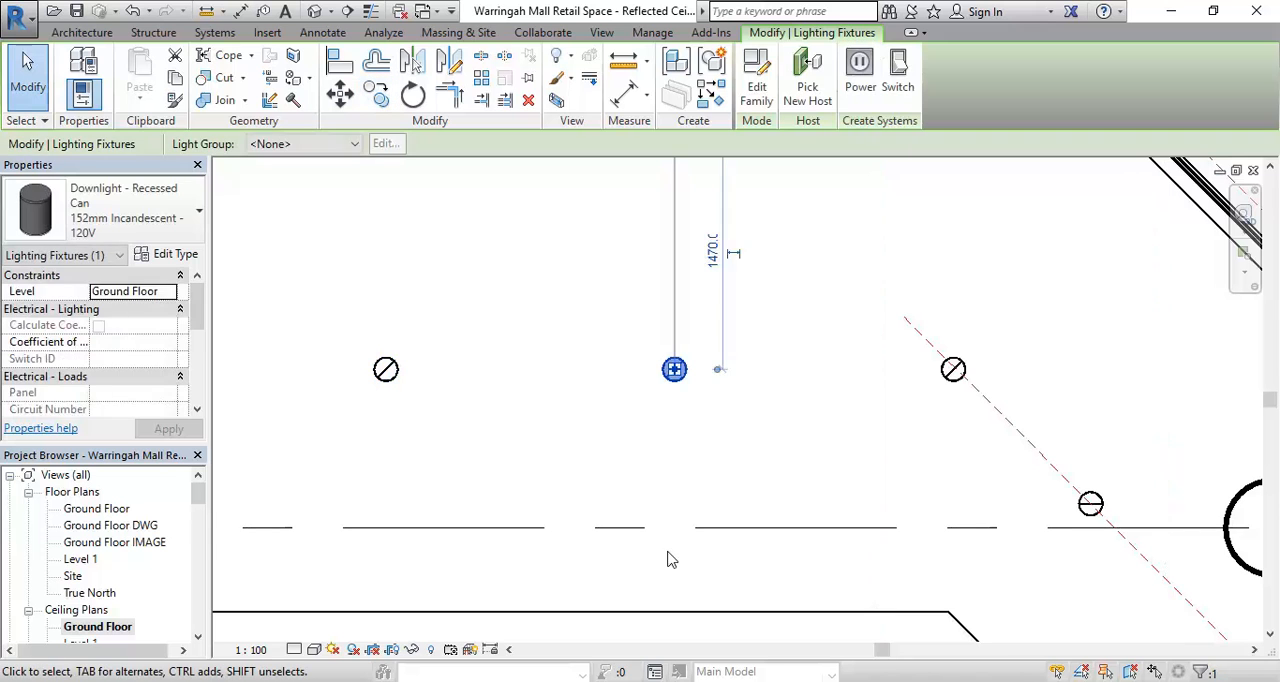
- Nudge the shopfront row's second downlight away from grid 4 until it is about 7779 mm from that grid
scroll(552, 473, down, 2)
middle_drag(562, 478, 698, 387)
click(671, 394)
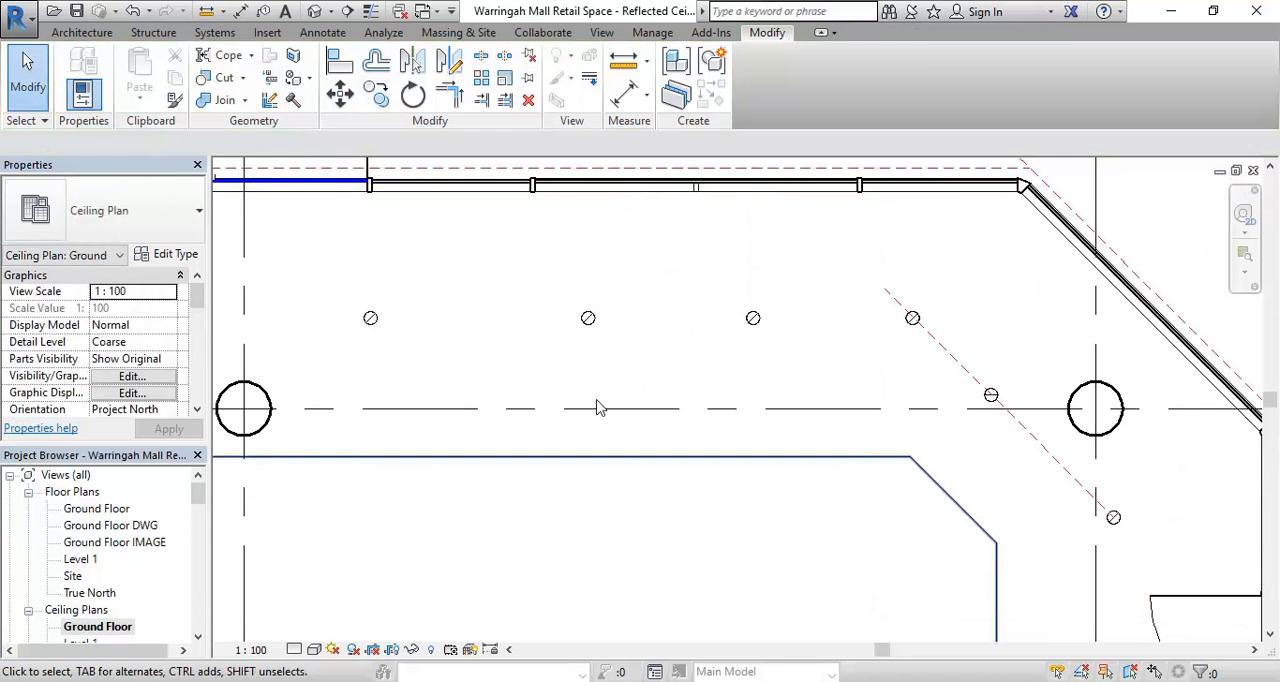
click(590, 320)
key(Left)
key(Left)
key(Left)
key(Left)
key(Left)
key(Left)
key(Left)
key(Left)
key(Left)
key(Left)
key(Left)
key(Left)
key(Left)
key(Left)
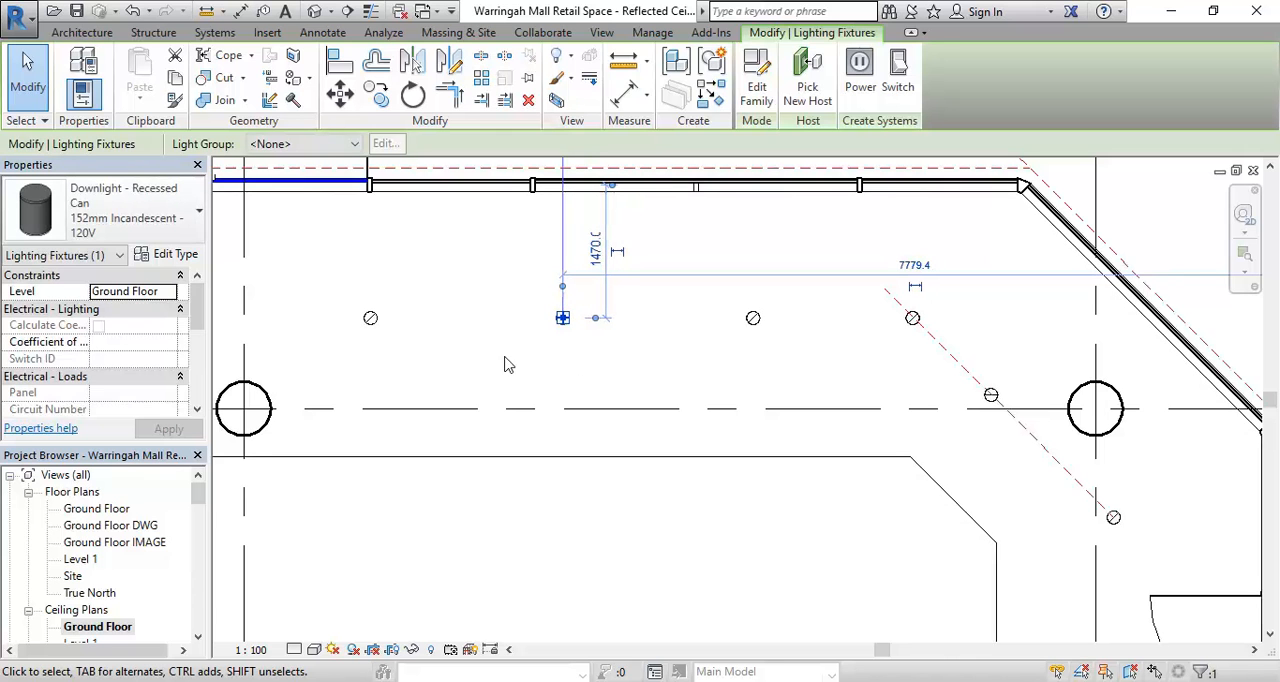
click(493, 370)
- Examine the spacing of the downlights along both shopfronts and around the angled corner
scroll(494, 371, down, 1)
middle_drag(497, 374, 487, 291)
scroll(555, 522, down, 2)
middle_drag(557, 523, 525, 402)
scroll(525, 374, down, 2)
scroll(521, 438, down, 1)
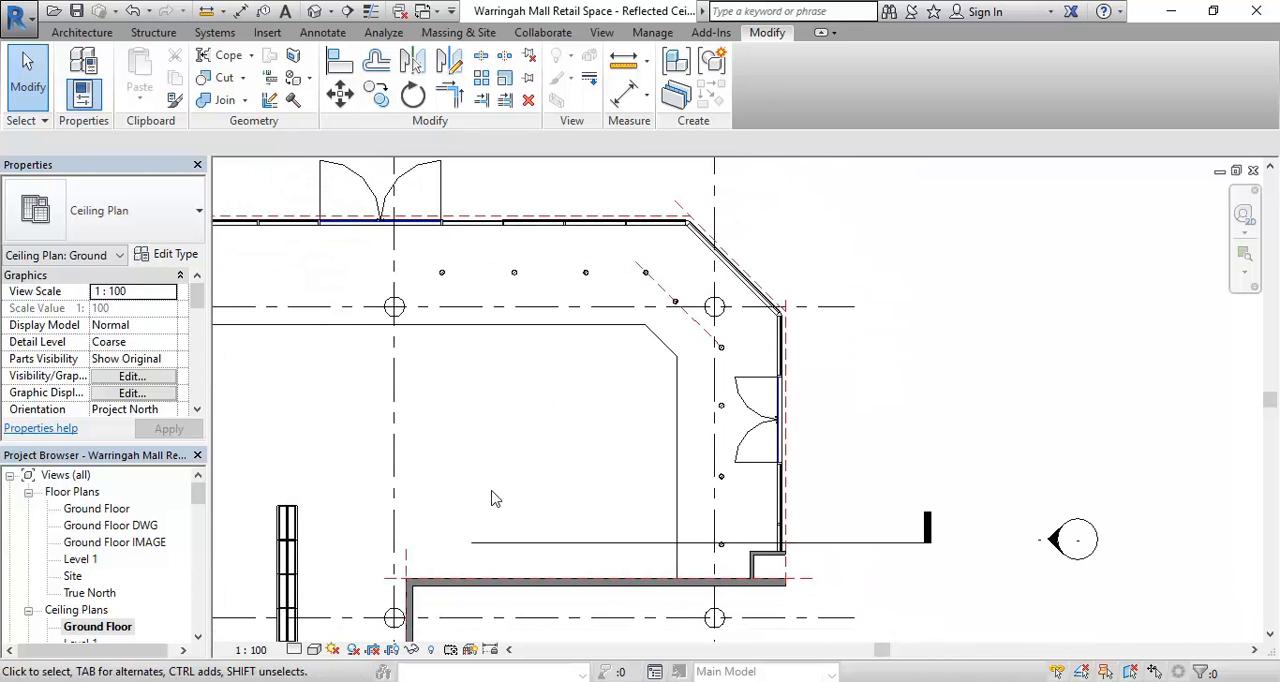
middle_drag(490, 485, 474, 508)
scroll(629, 300, up, 3)
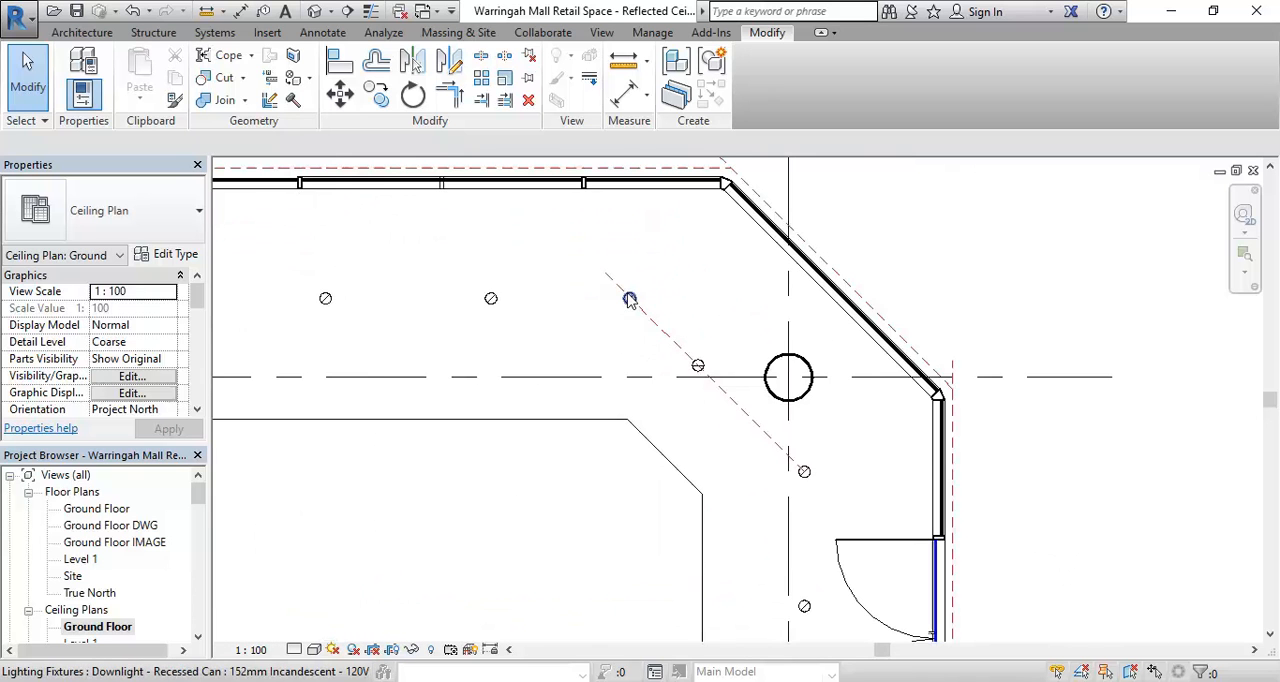
scroll(623, 289, down, 2)
mouse_move(626, 409)
middle_down()
mouse_move(654, 357)
mouse_move(629, 396)
mouse_move(620, 344)
mouse_move(619, 407)
middle_up()
scroll(613, 345, down, 1)
middle_drag(581, 466, 554, 474)
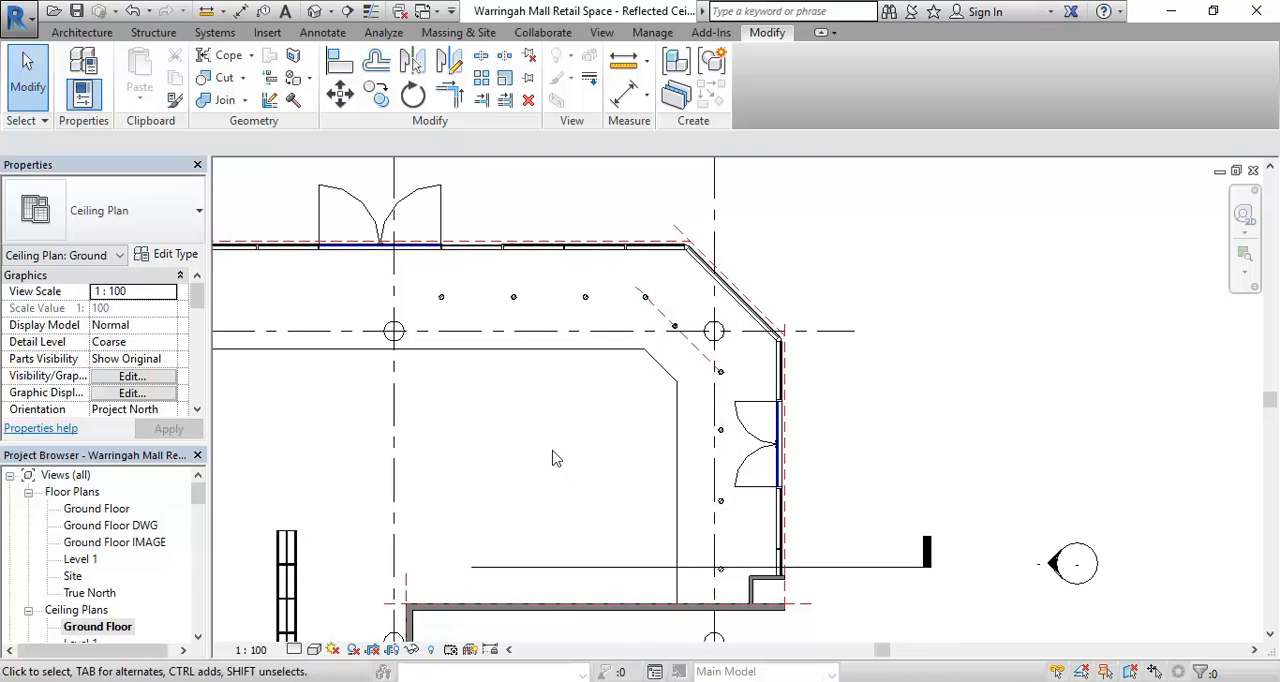
- Create a perspective camera view from inside the shop just beside grid 3, aimed past the grid 4 column through the angled shopfront
click(331, 11)
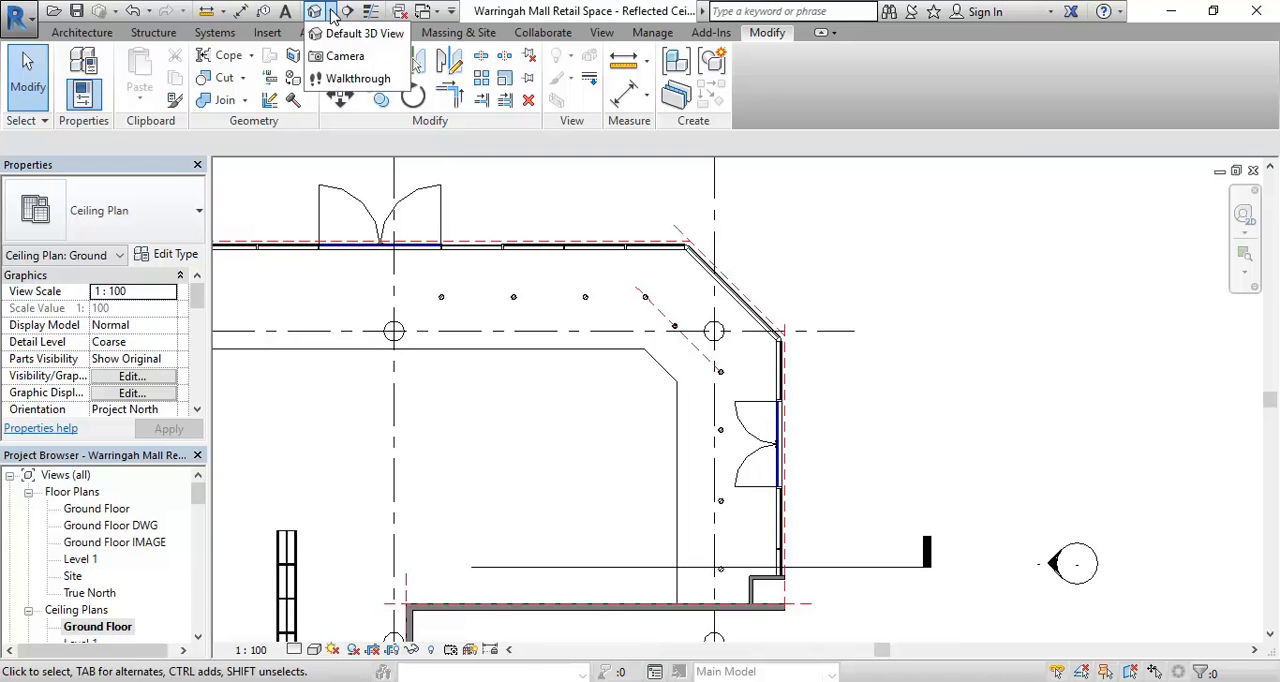
click(345, 56)
middle_drag(433, 493, 493, 494)
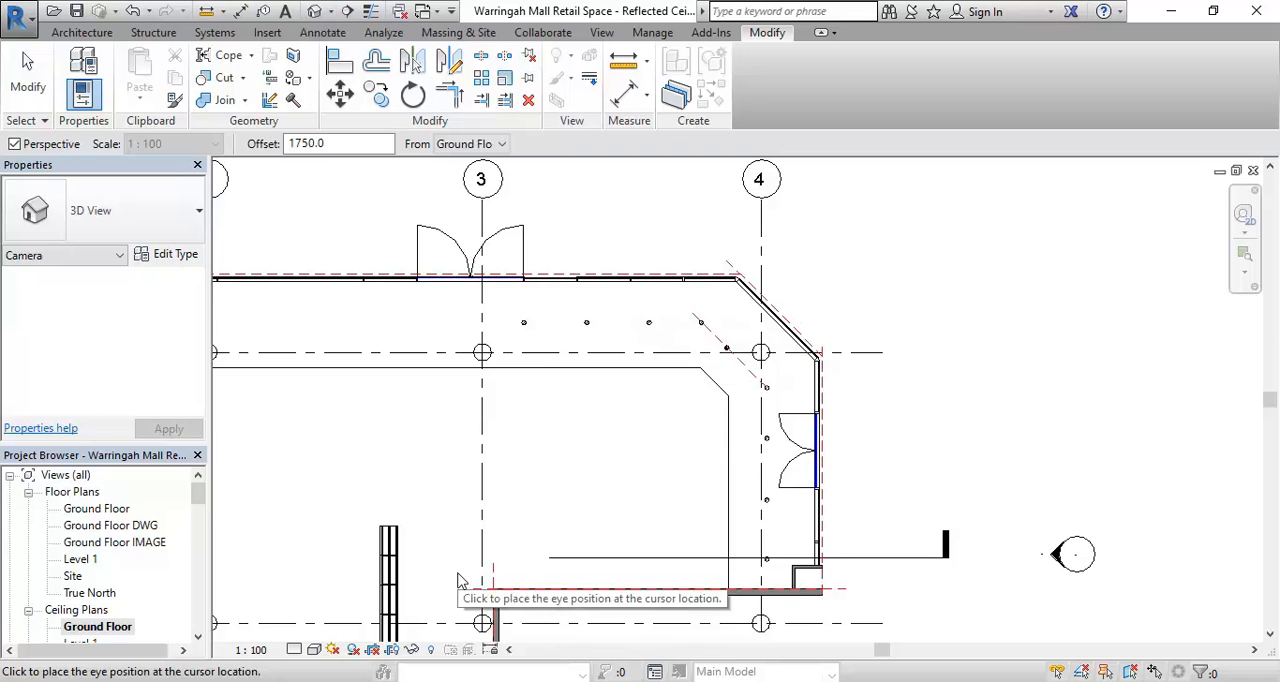
click(453, 571)
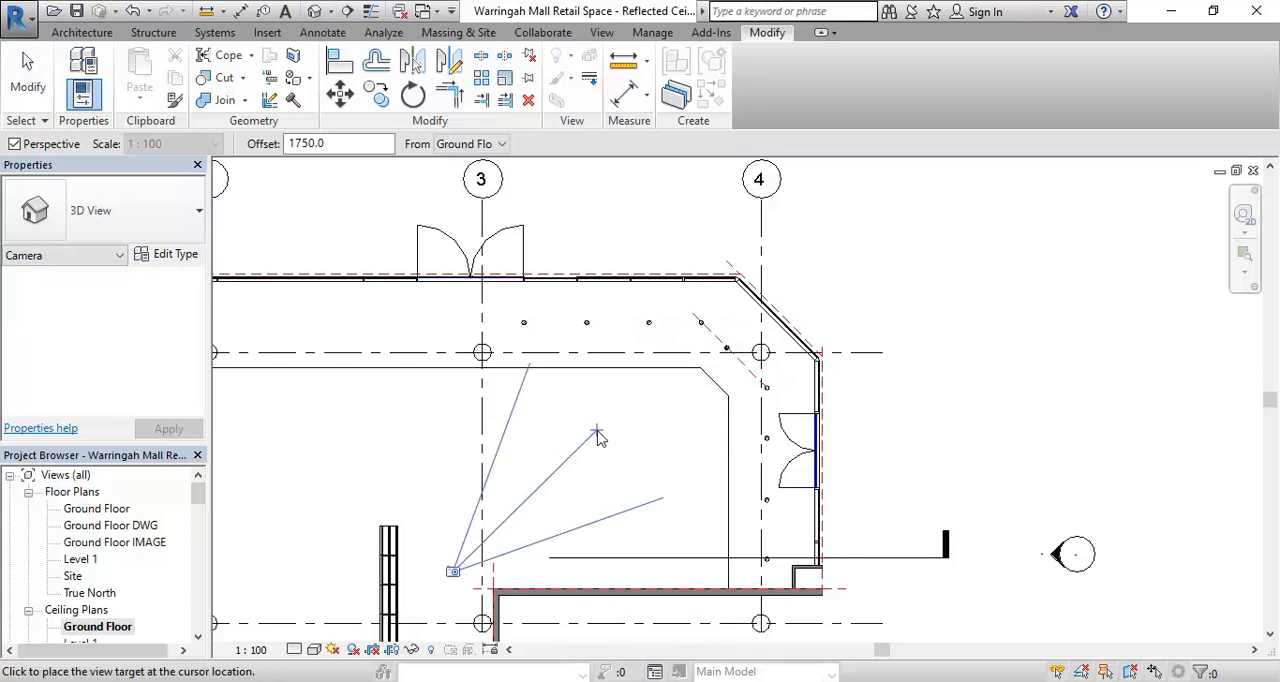
click(855, 272)
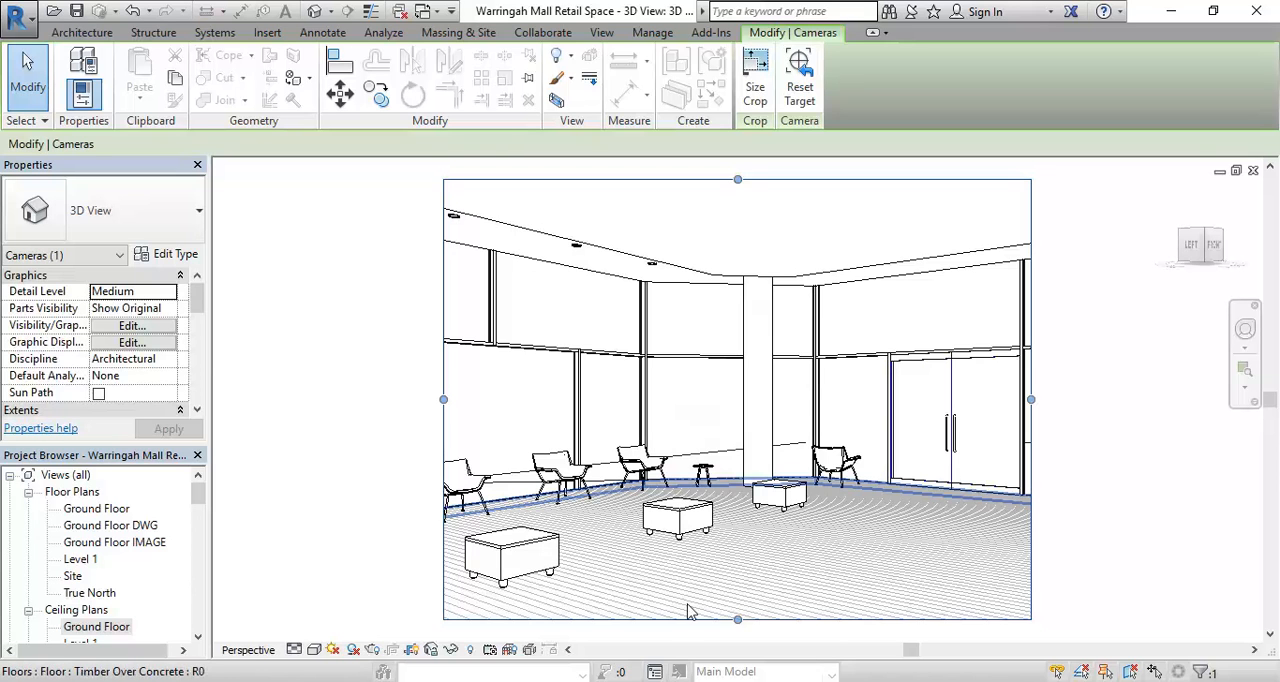
- Open the rendering settings for the camera view and set the lighting scheme to Interior: Artificial only
click(372, 650)
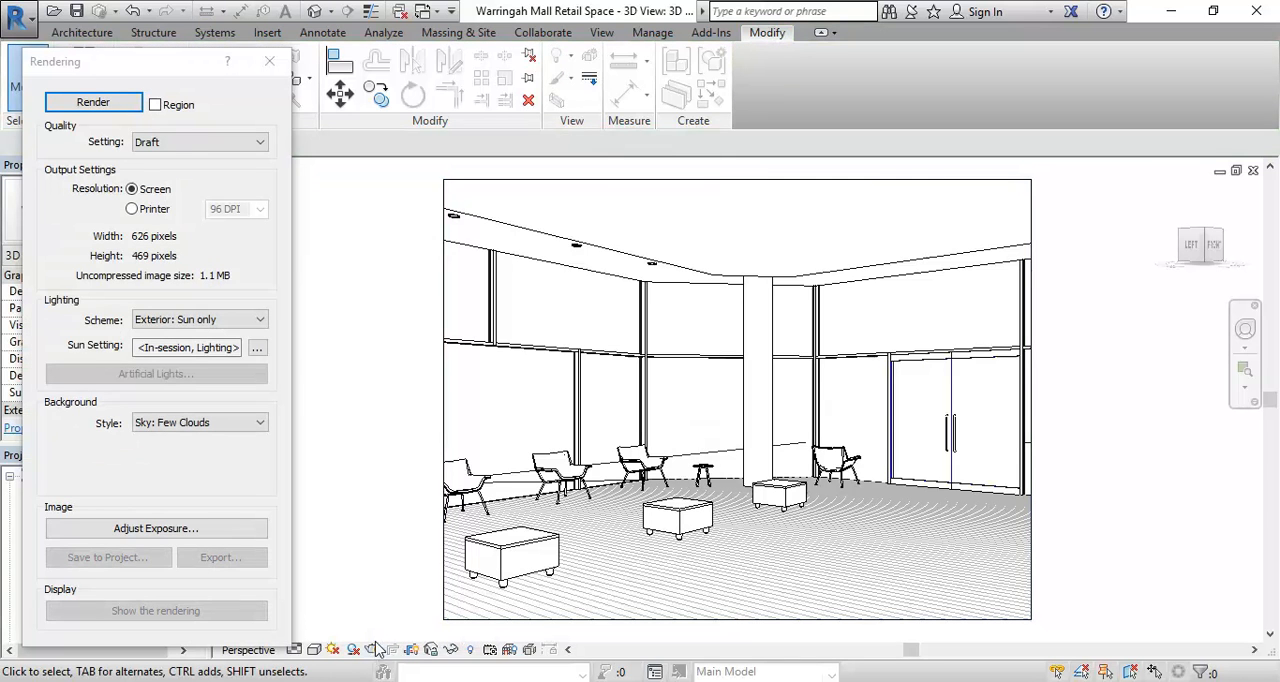
drag(153, 68, 186, 54)
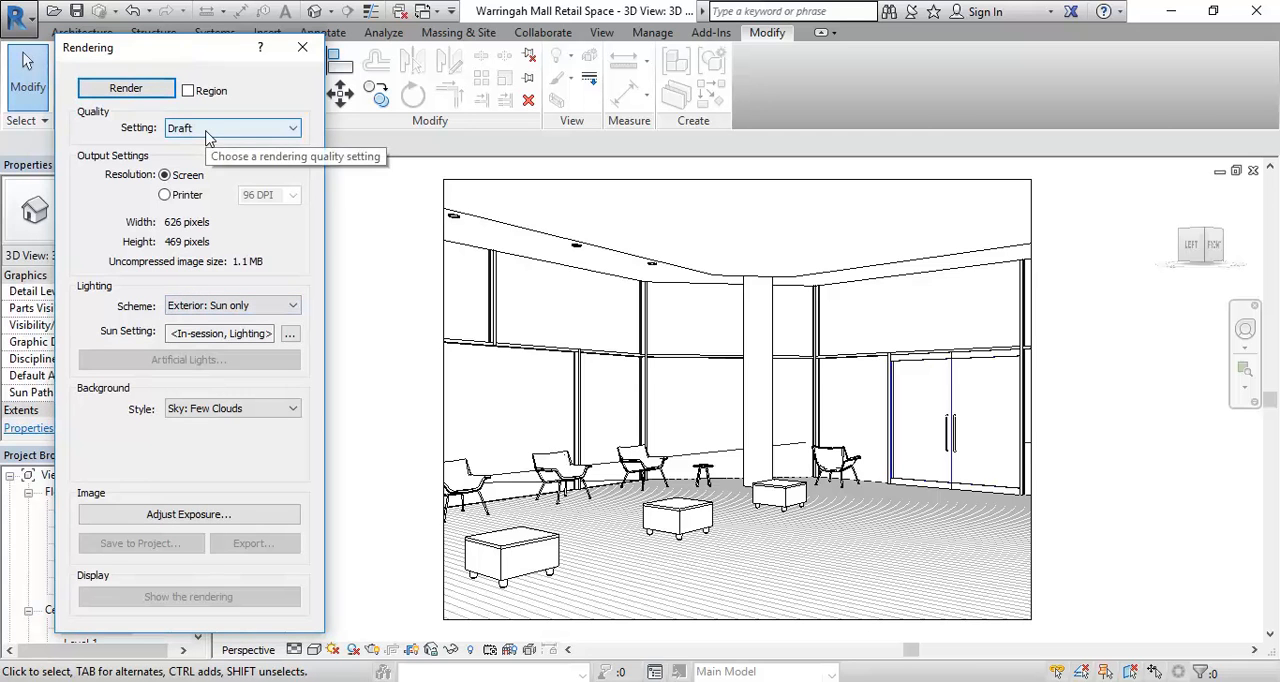
click(237, 307)
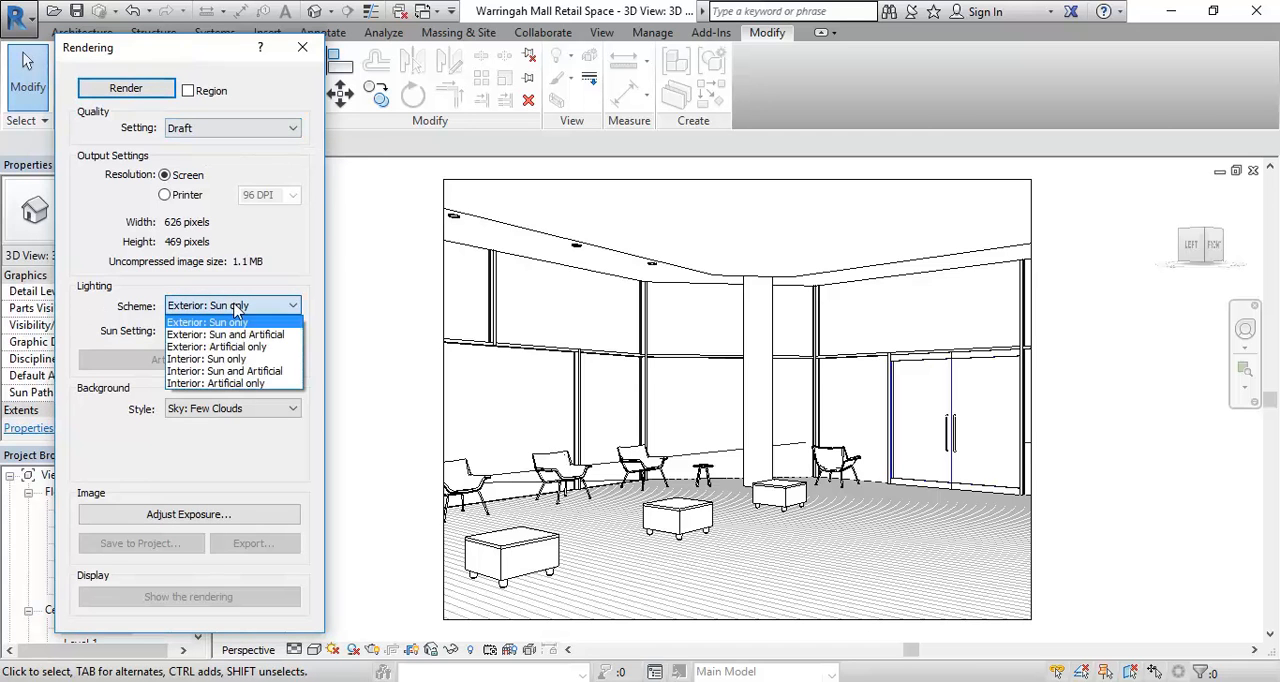
click(227, 384)
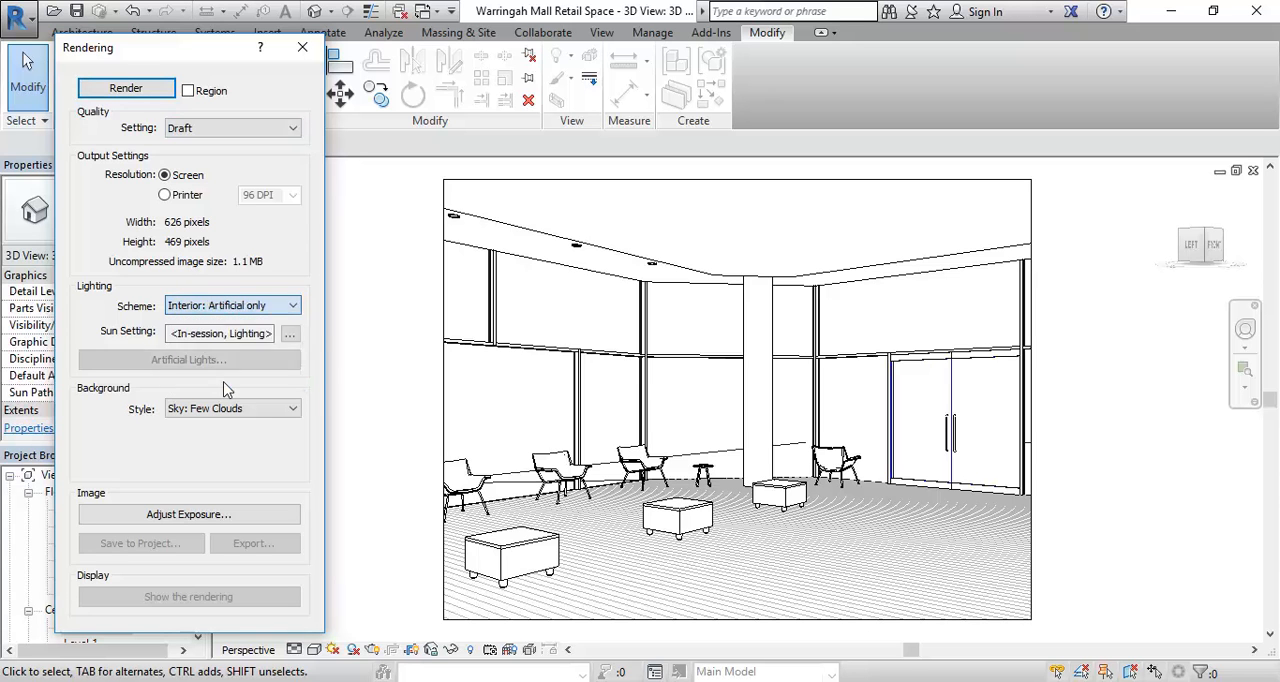
click(224, 307)
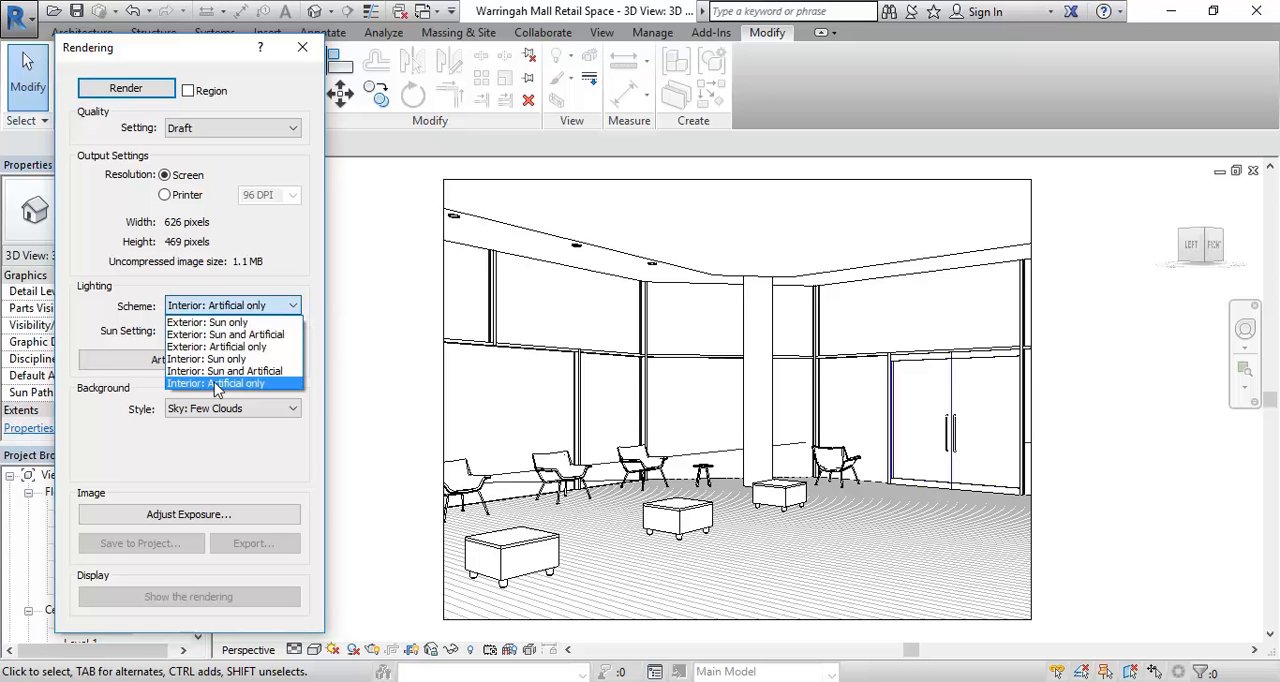
click(228, 384)
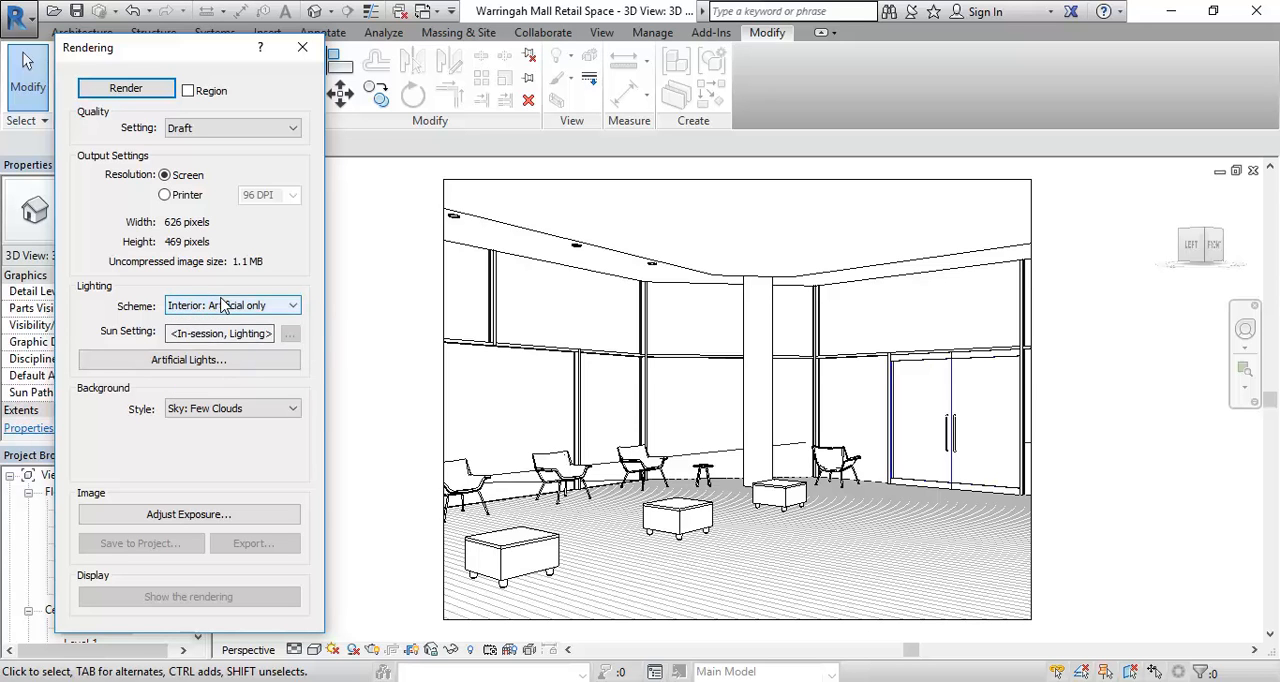
- Set the render quality to Medium and render the camera view
click(210, 127)
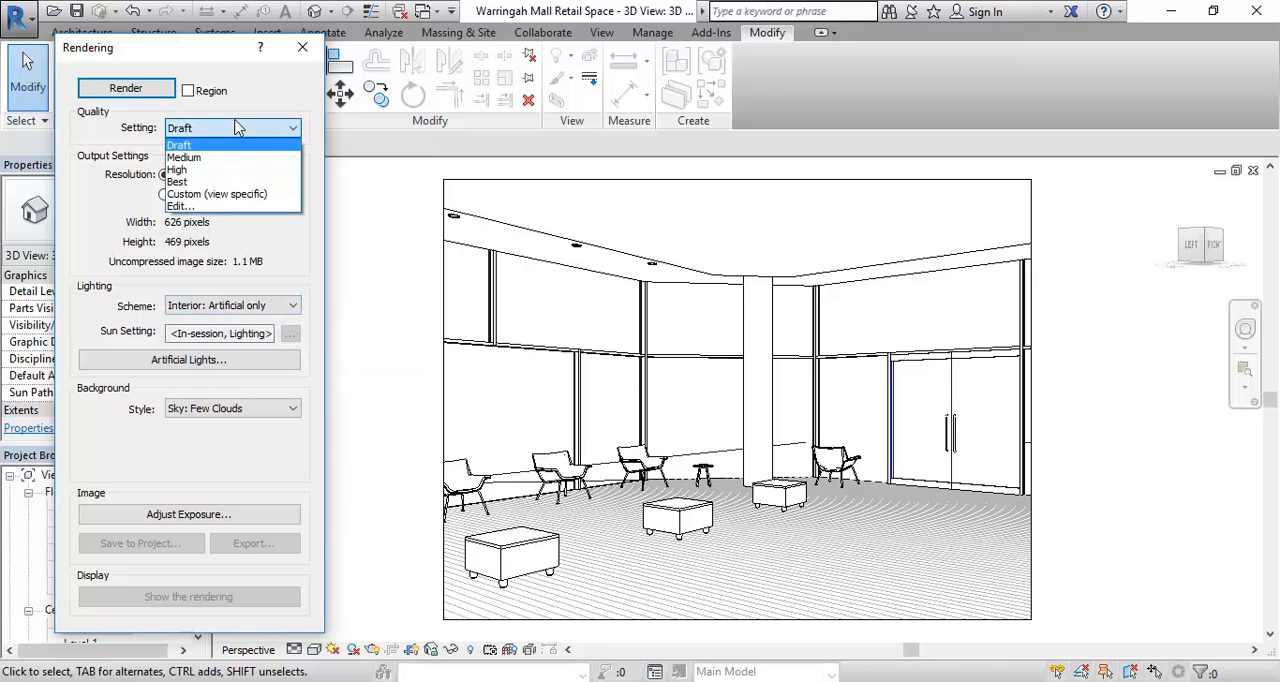
click(210, 158)
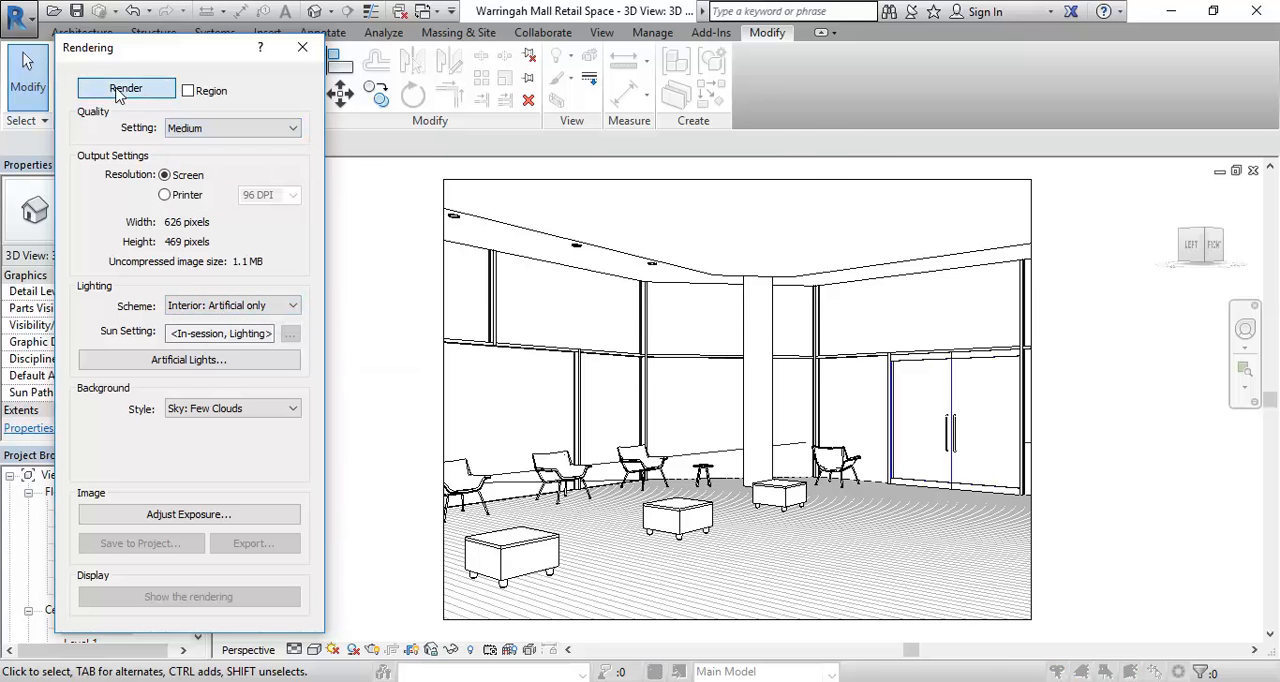
click(124, 88)
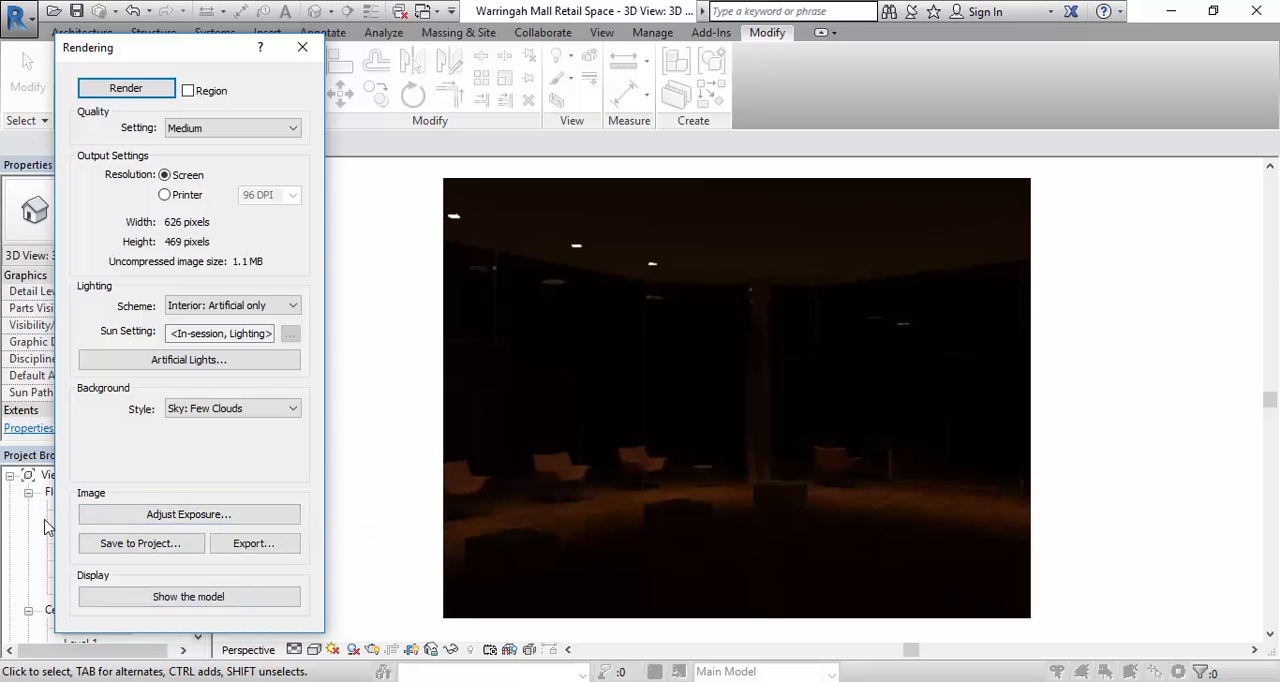
- Open the rendering's exposure control and brighten the image in stages, applying exposure values of 6.98, 5.99 and 3.39
click(160, 519)
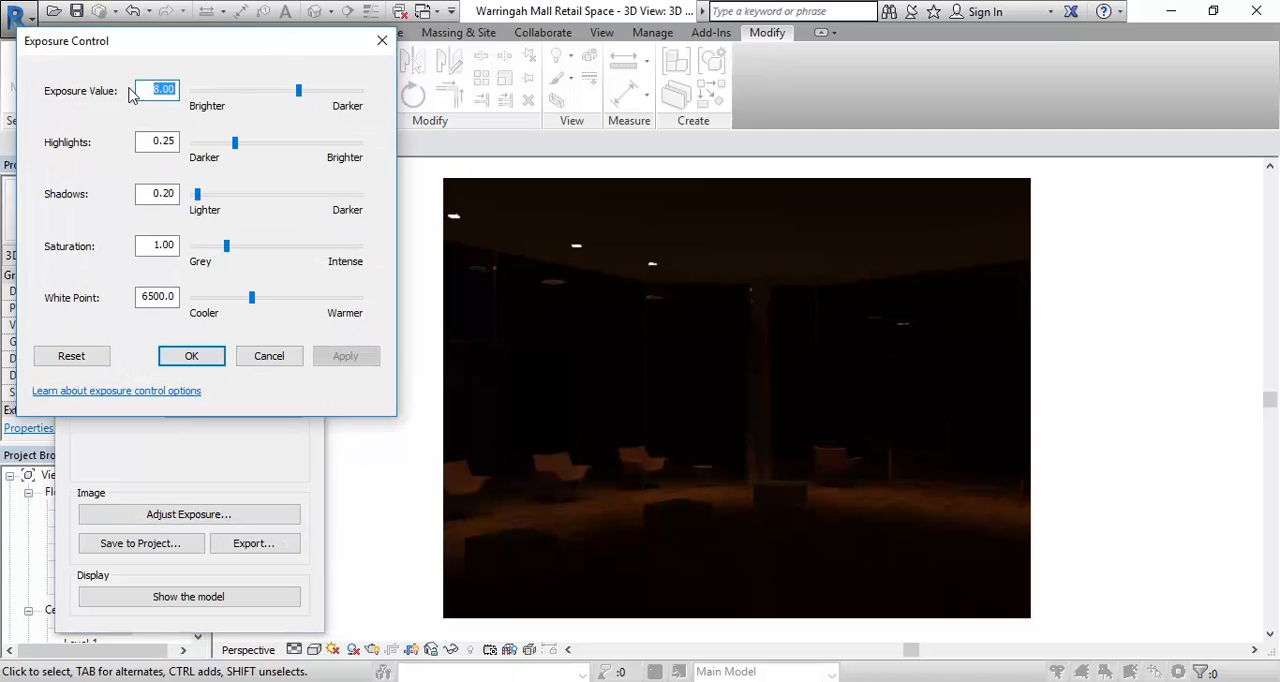
click(300, 95)
drag(300, 95, 293, 97)
click(345, 357)
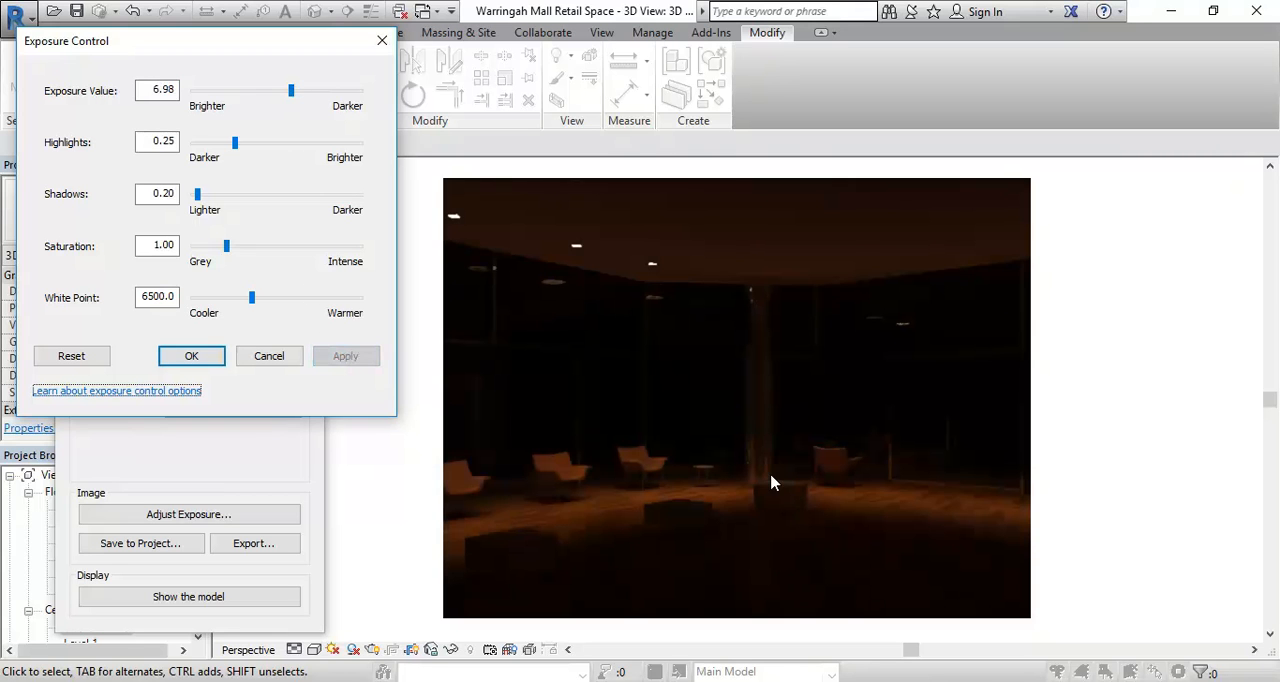
drag(291, 90, 284, 96)
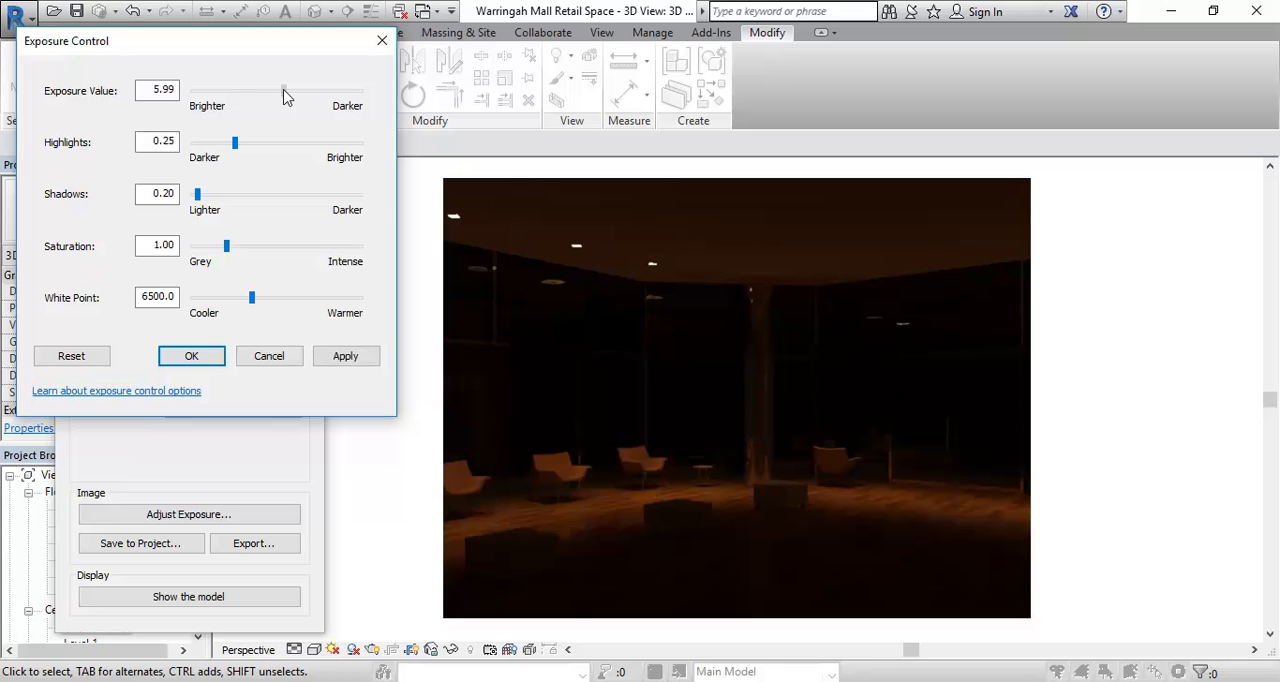
click(347, 356)
drag(283, 94, 264, 90)
click(341, 358)
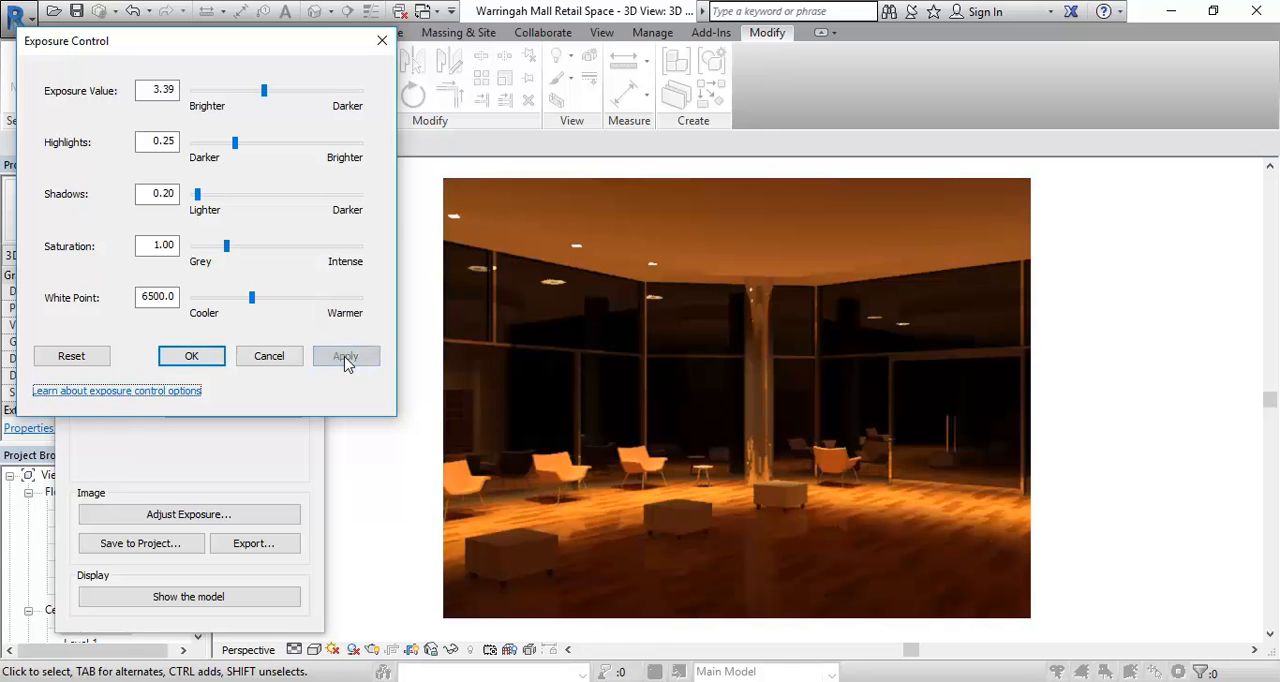
- Try exposure values of 3.89 and 3.15 on the rendering, then return to 3.89
drag(264, 92, 268, 92)
click(350, 360)
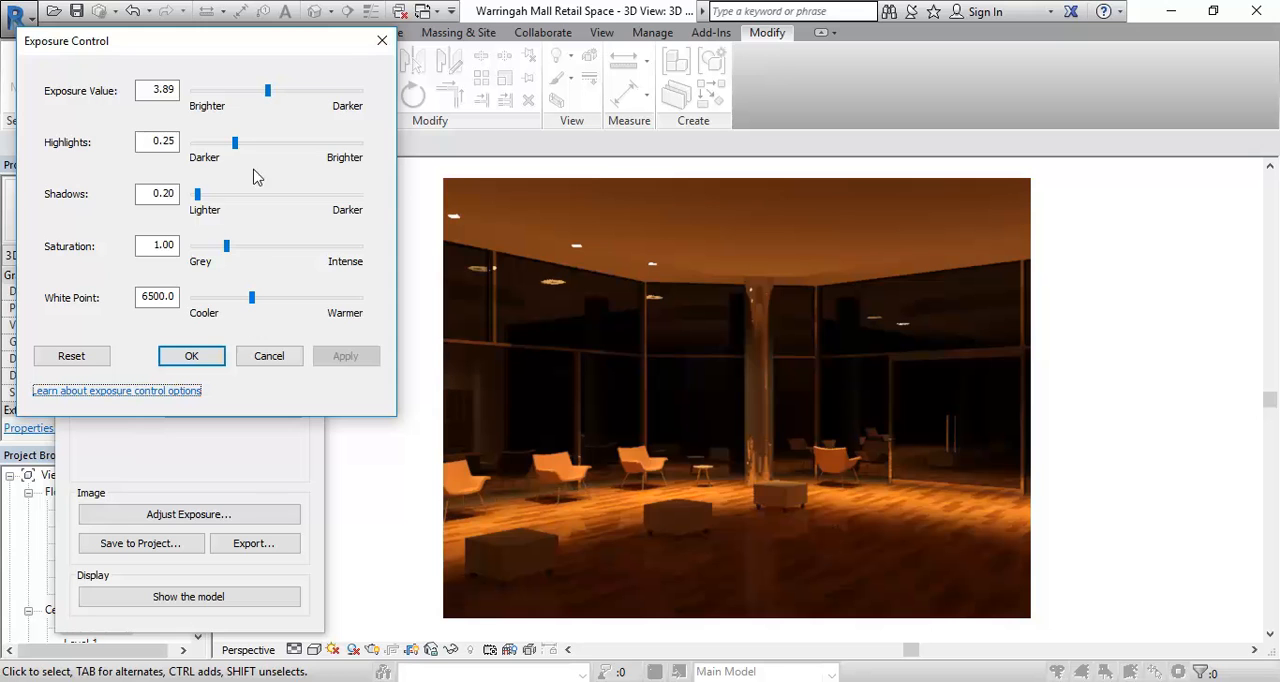
drag(268, 91, 262, 91)
click(340, 358)
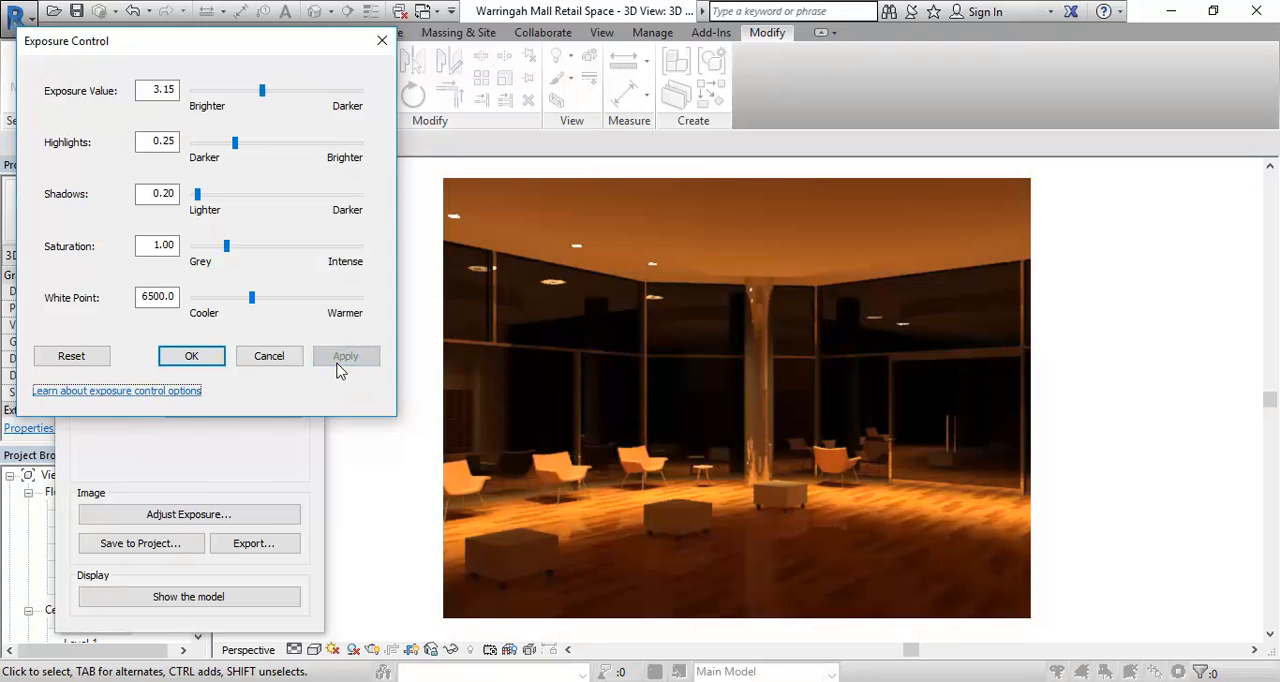
drag(262, 91, 268, 91)
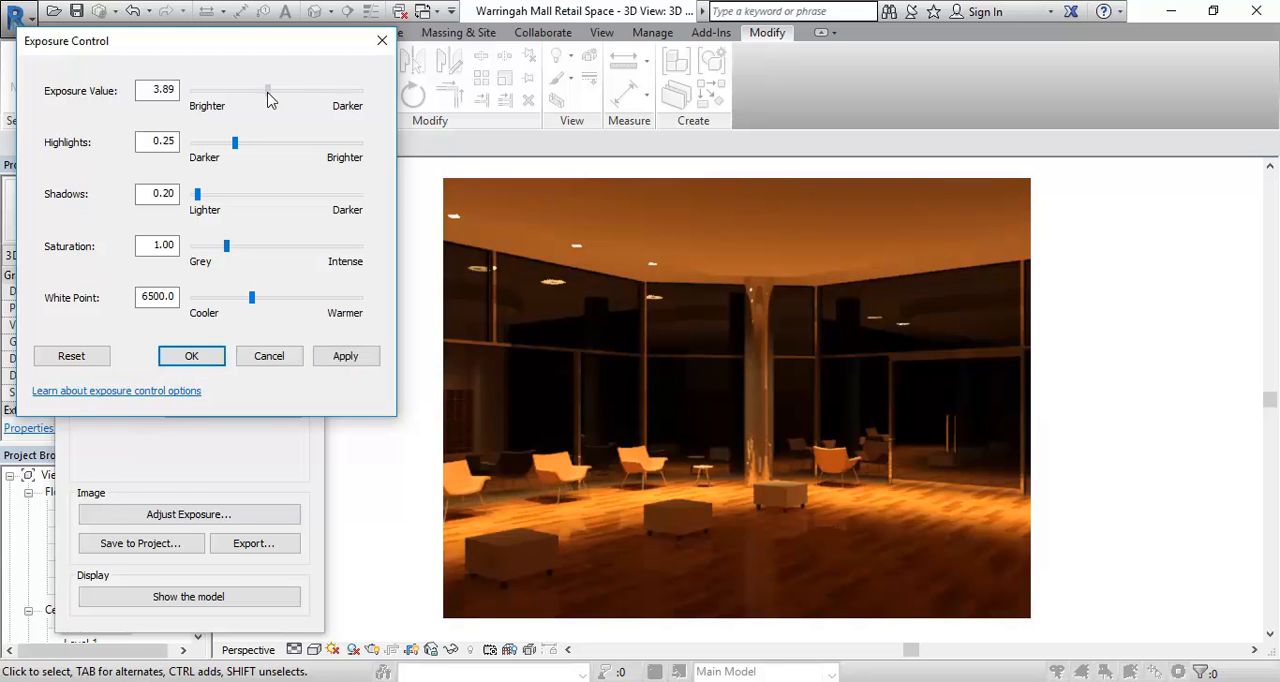
click(345, 358)
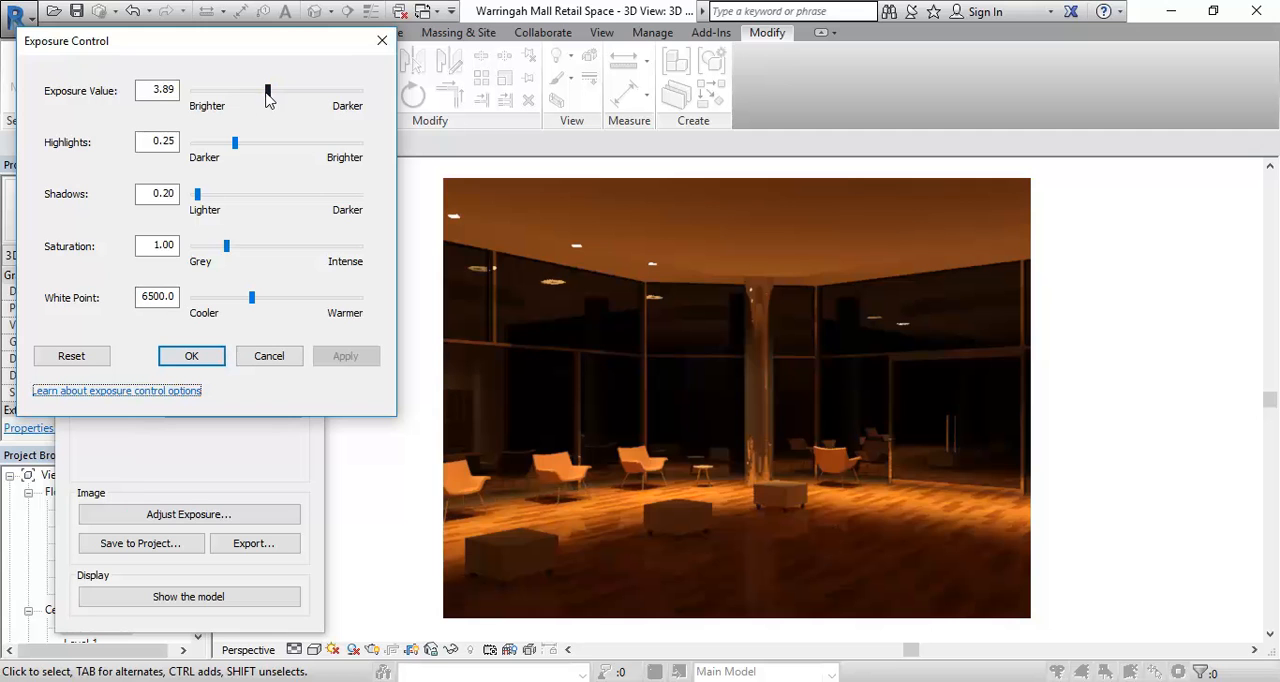
- Set the rendering's exposure value to 3.52 and accept the exposure settings
drag(268, 94, 265, 94)
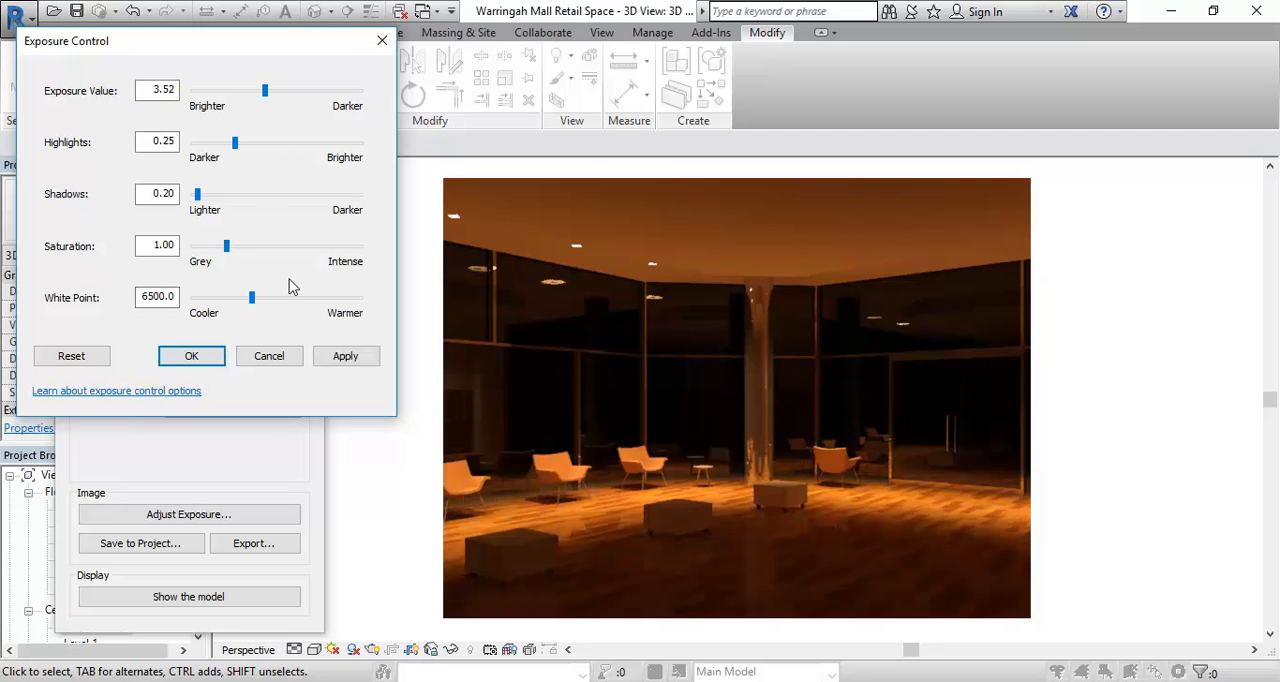
click(345, 360)
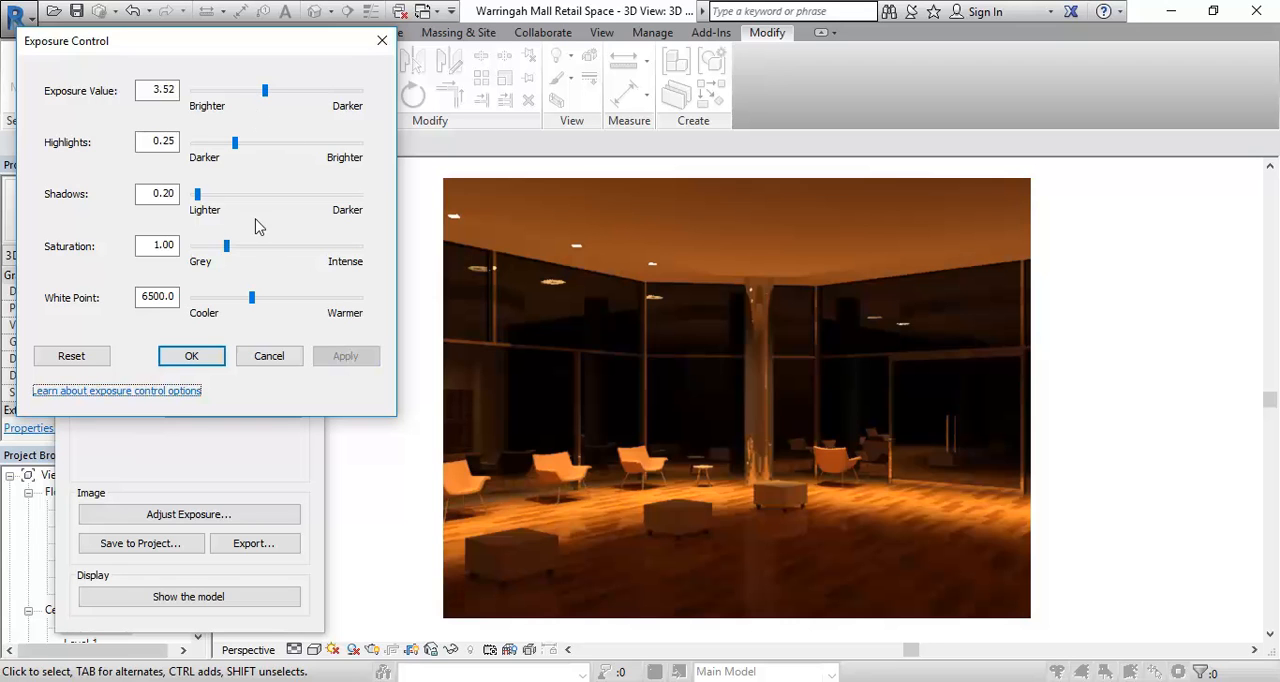
click(191, 358)
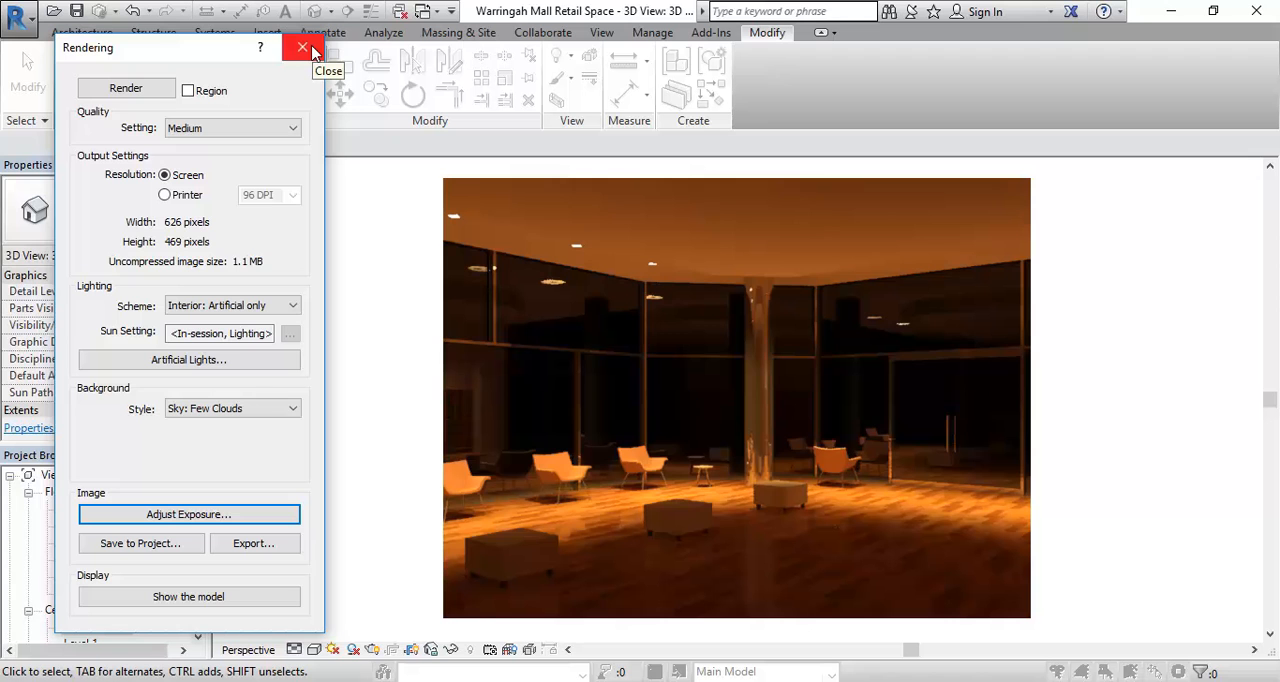
- Leave the rendering's exposure unchanged, close the Rendering dialog, and open the Ground Floor ceiling plan
click(240, 517)
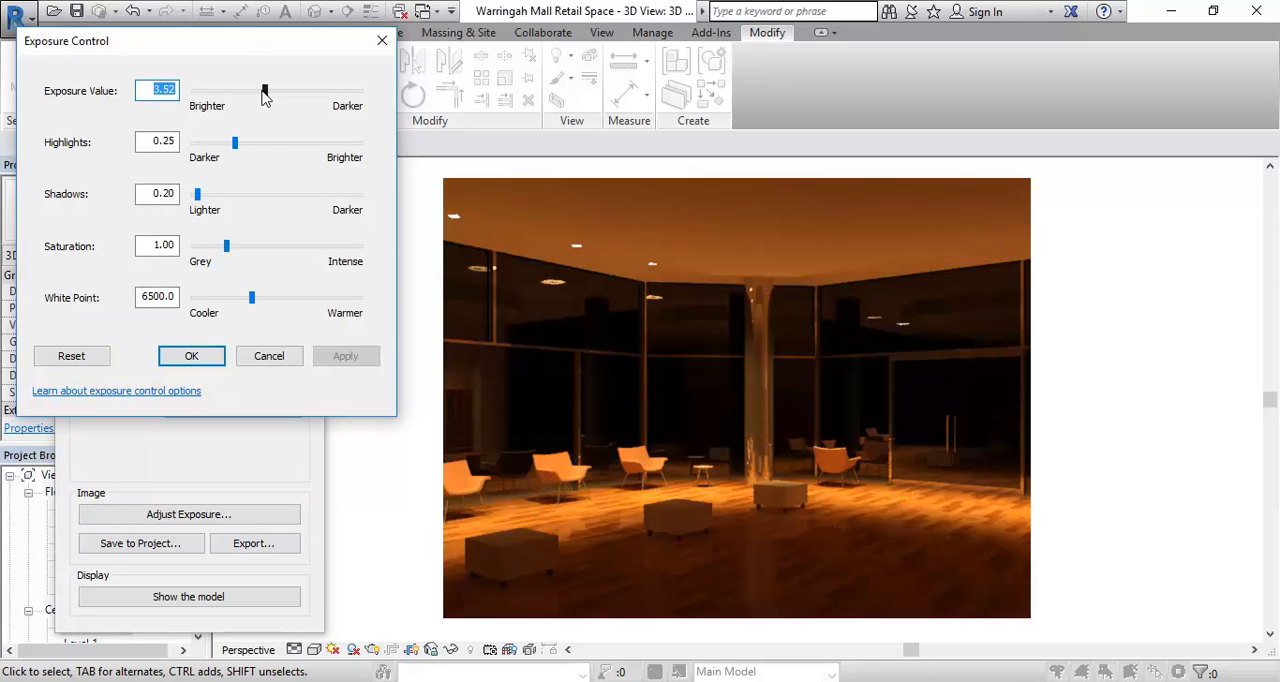
click(274, 364)
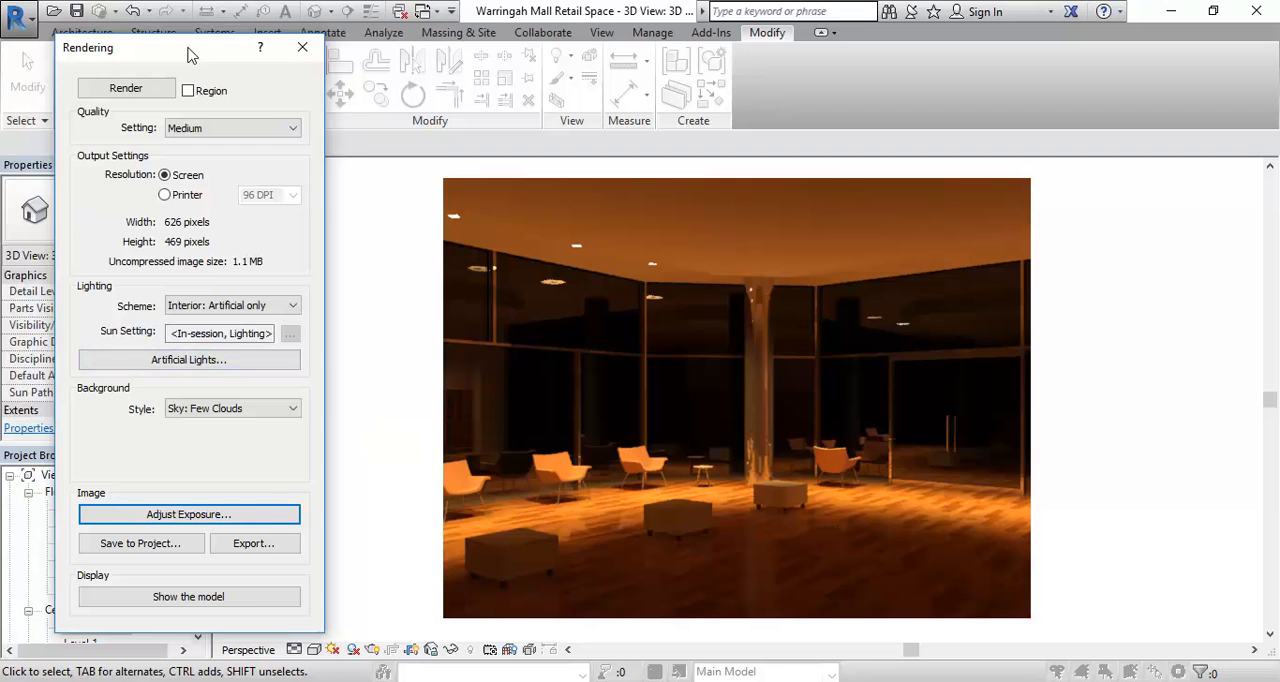
drag(189, 52, 224, 55)
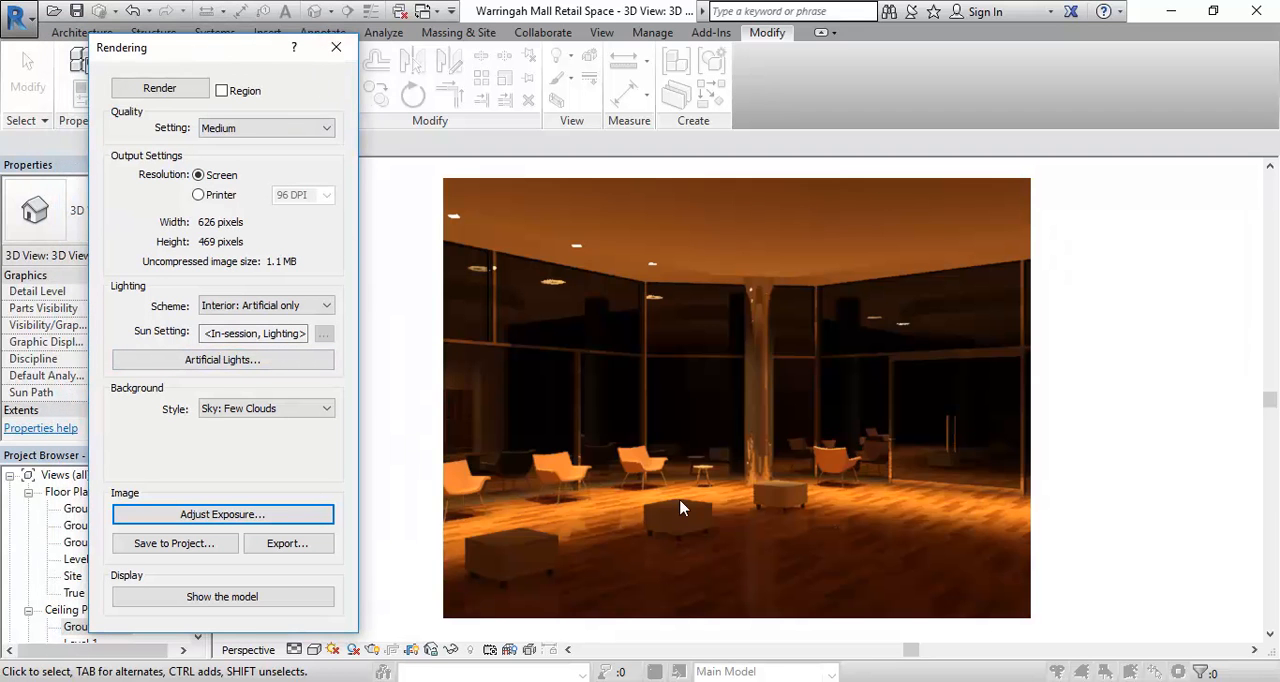
click(335, 48)
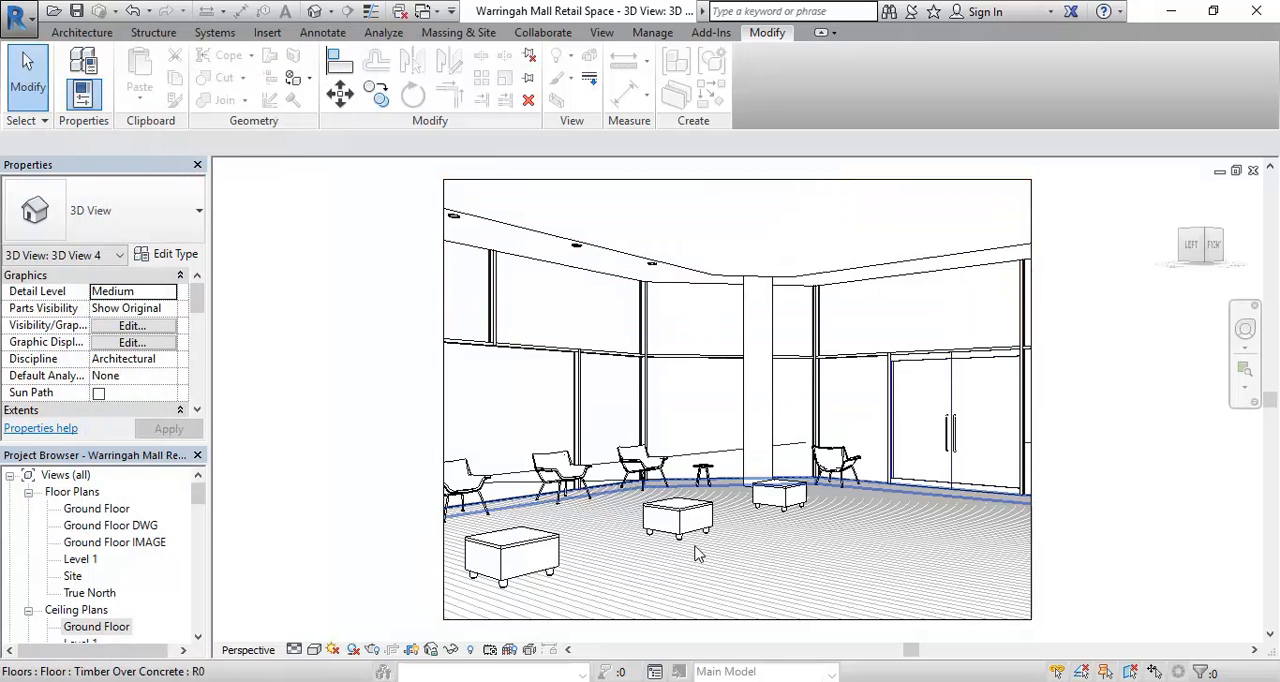
double_click(97, 626)
middle_drag(593, 430, 703, 365)
scroll(720, 345, up, 1)
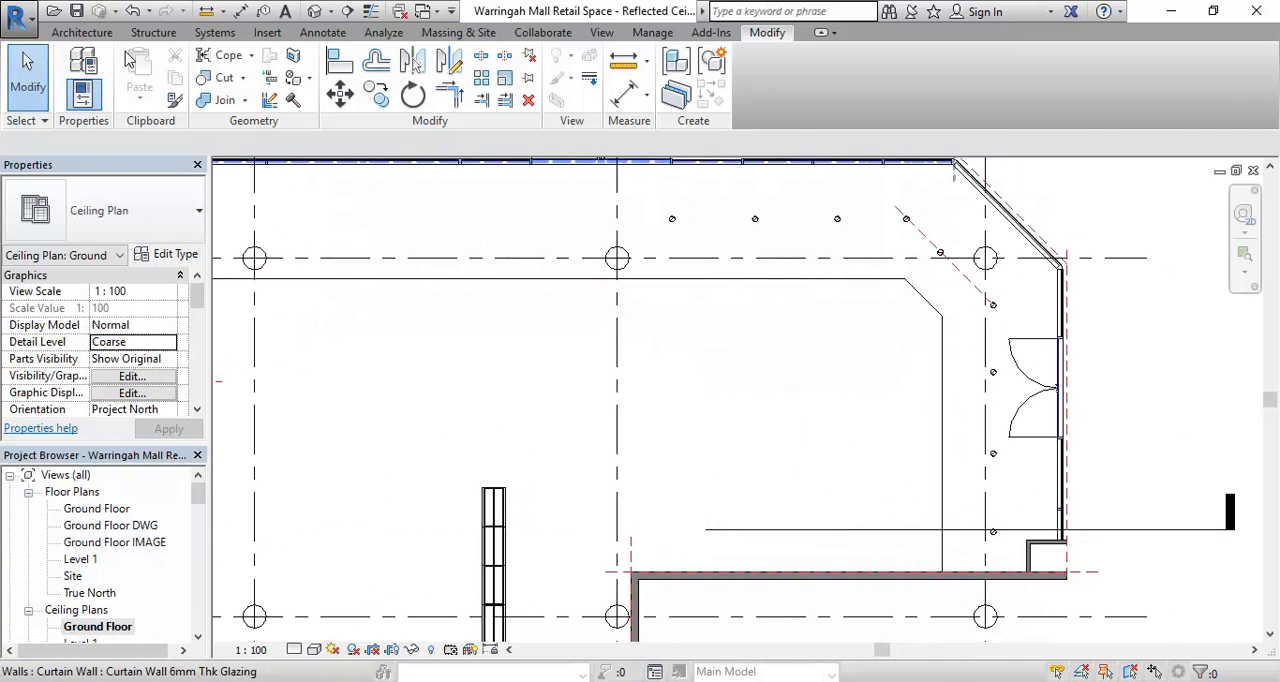
- Start placing a component and load the Downlight - Spot family from the library's architectural internal lighting folder
click(86, 33)
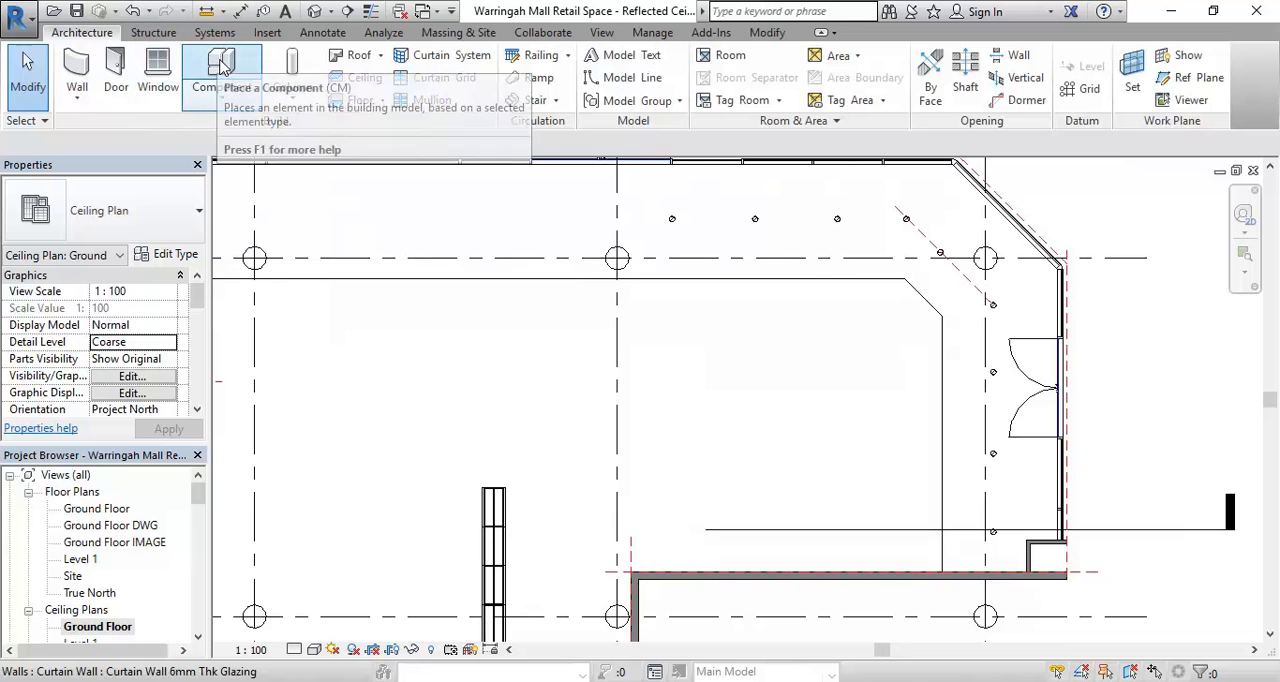
click(762, 423)
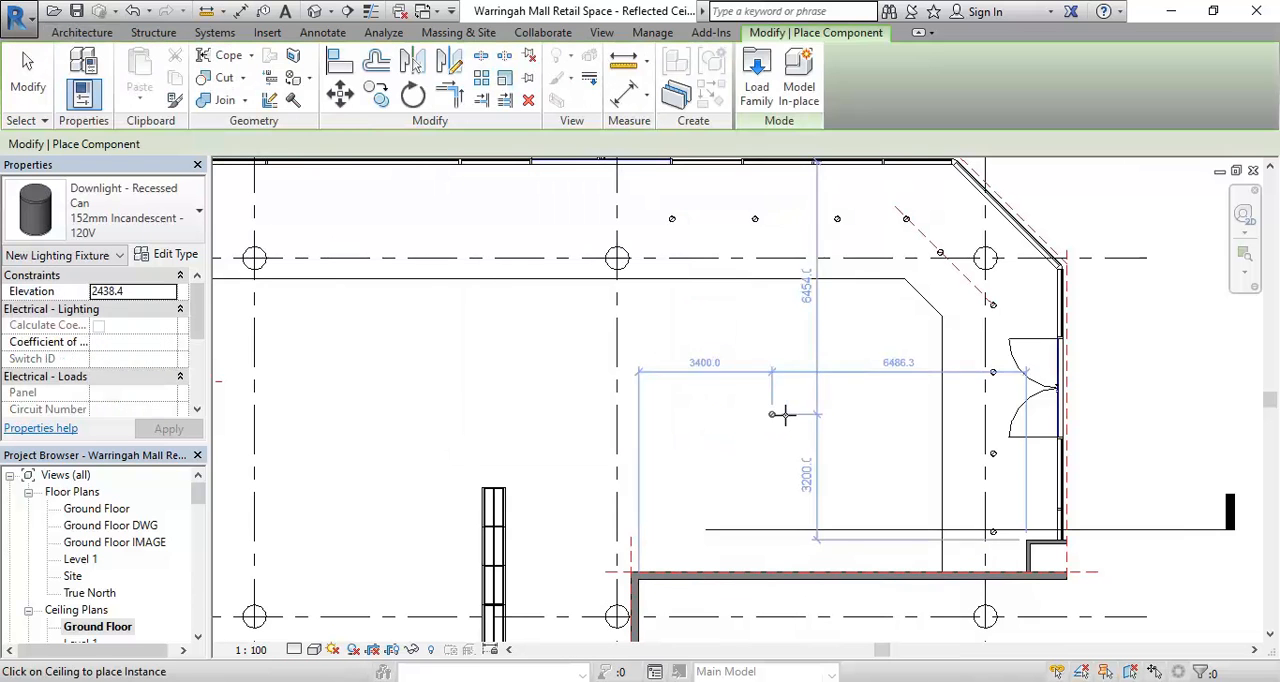
click(758, 75)
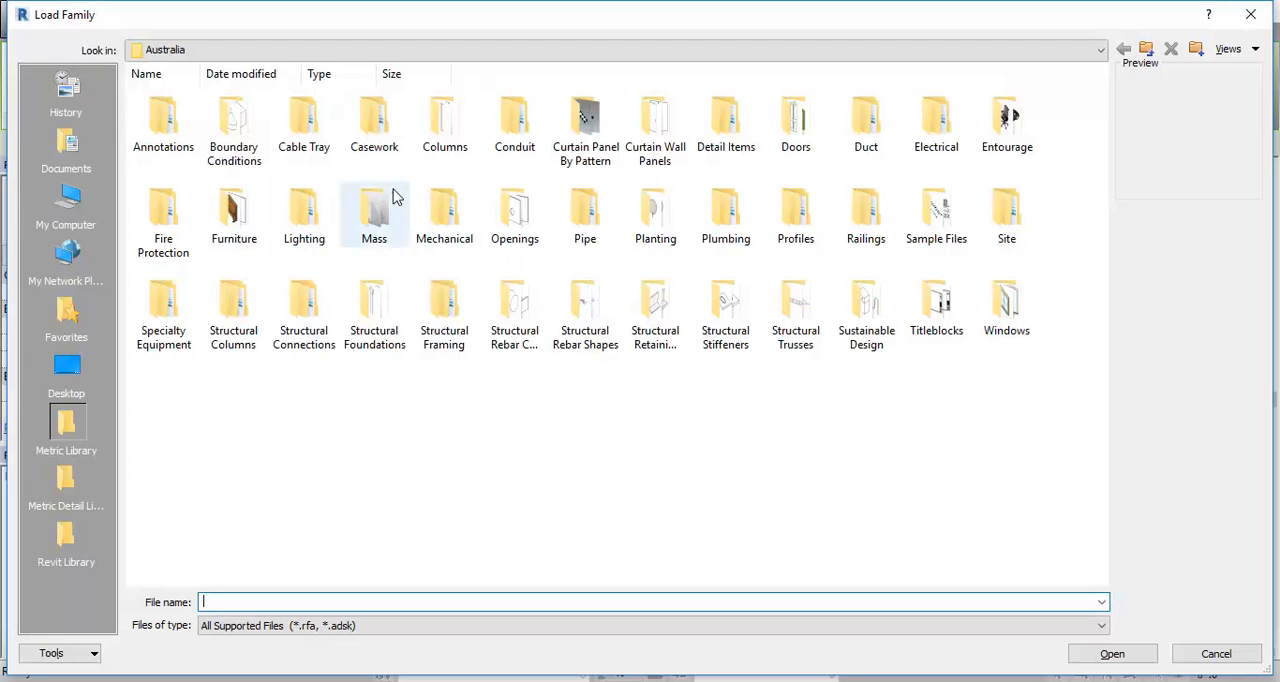
double_click(304, 210)
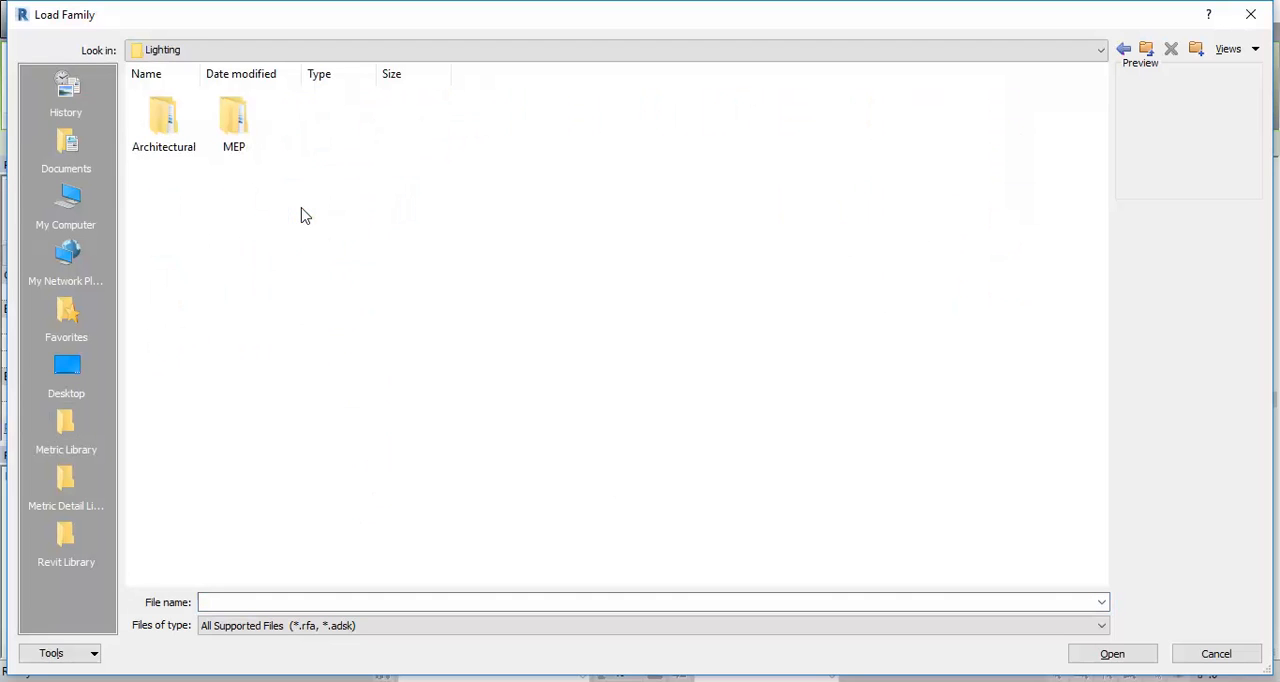
double_click(163, 115)
double_click(233, 118)
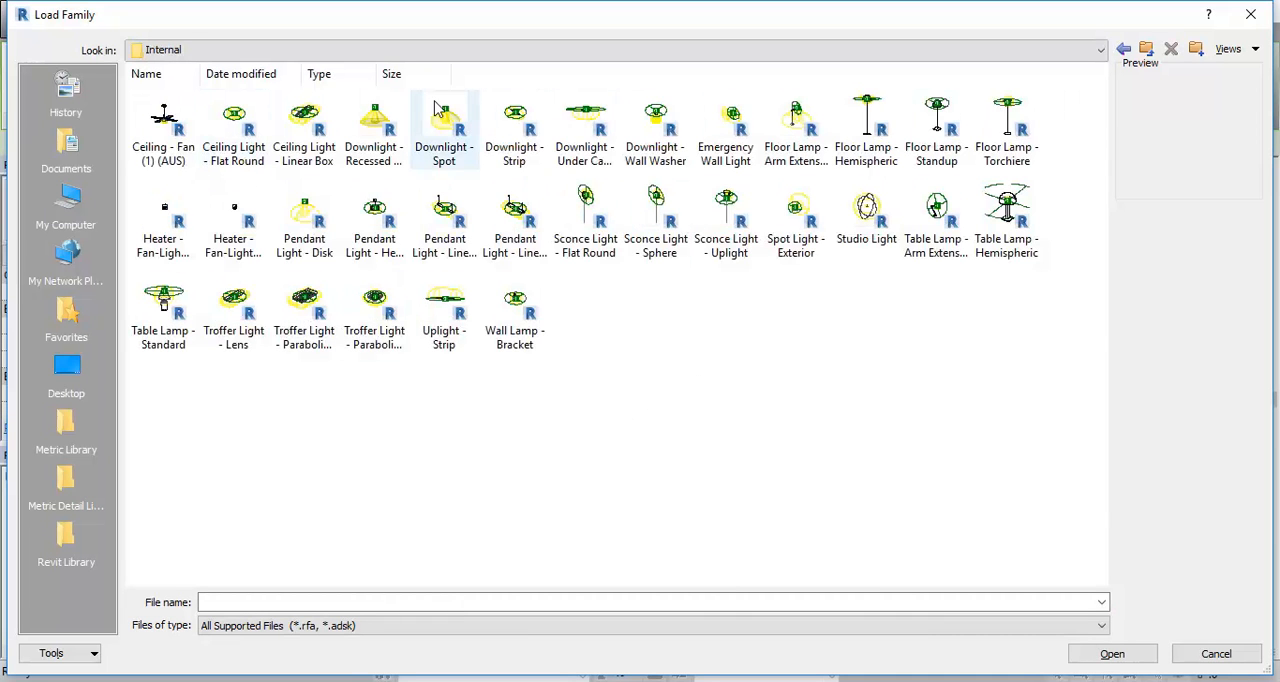
click(456, 130)
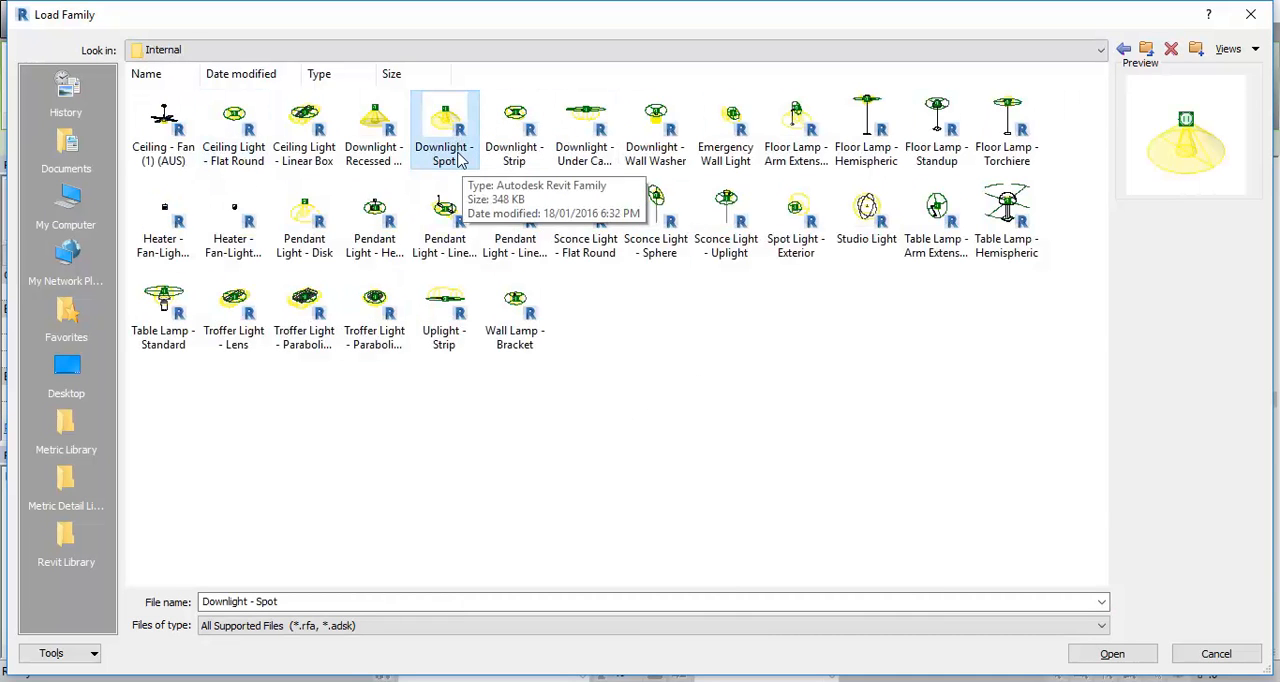
click(379, 124)
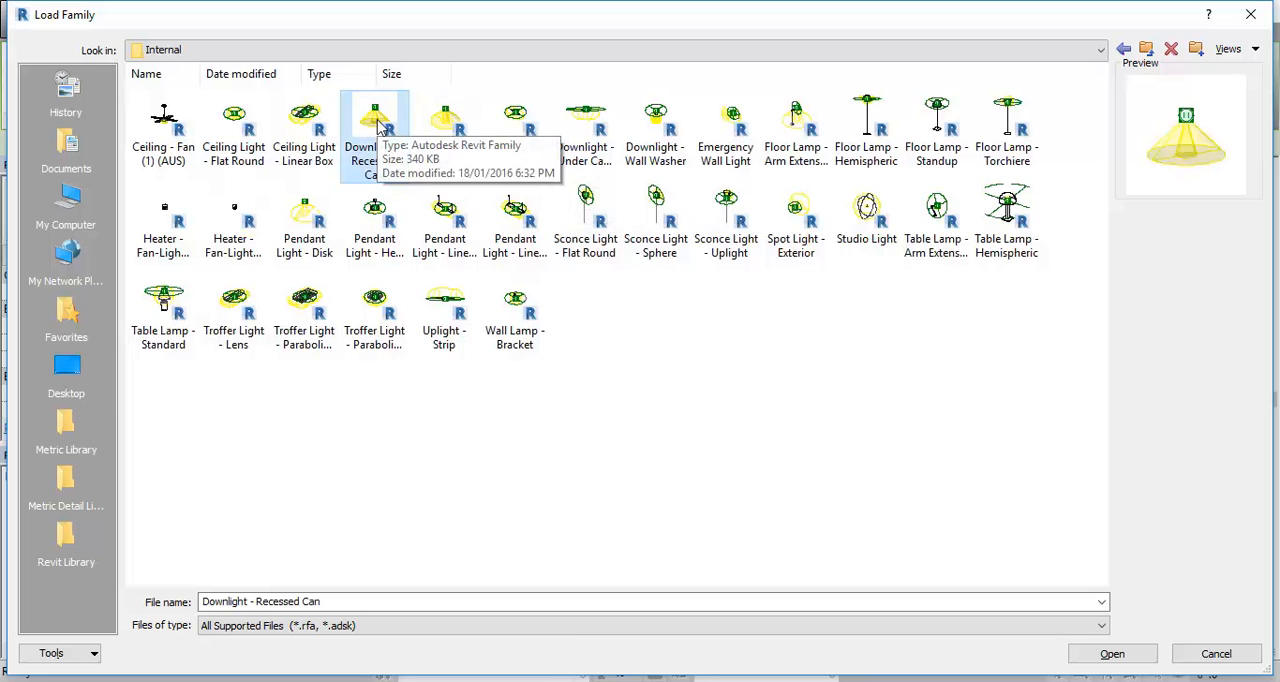
click(453, 120)
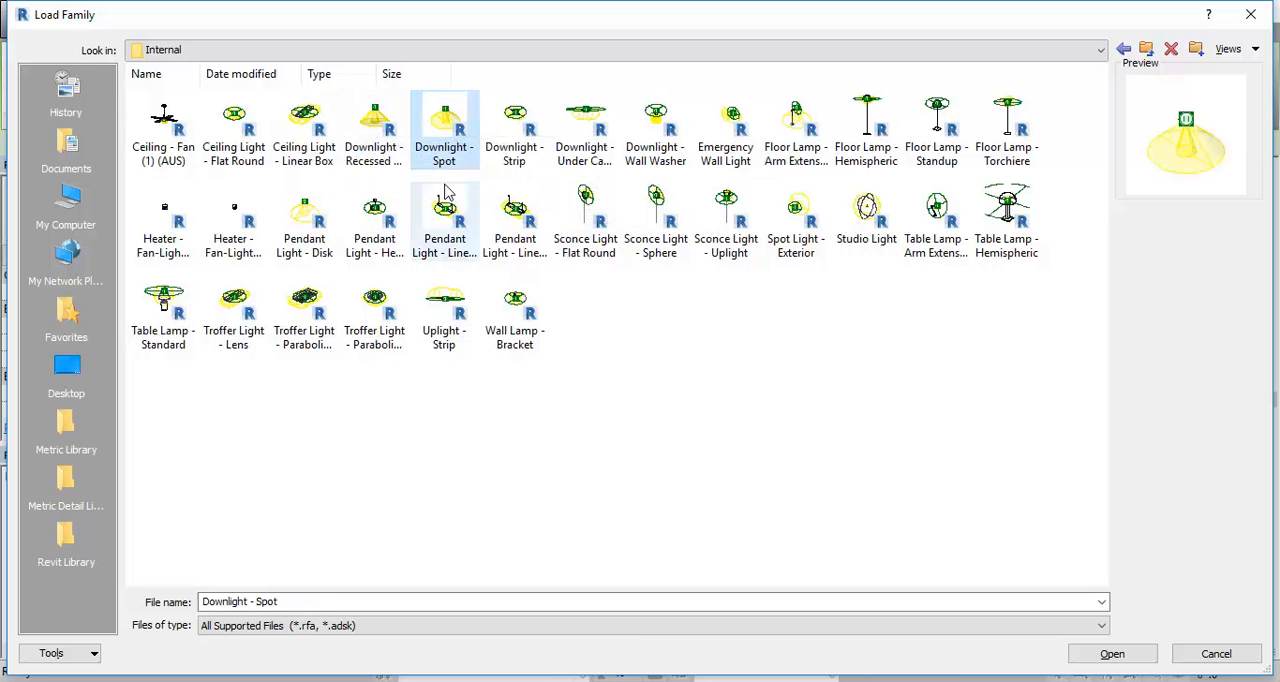
double_click(453, 120)
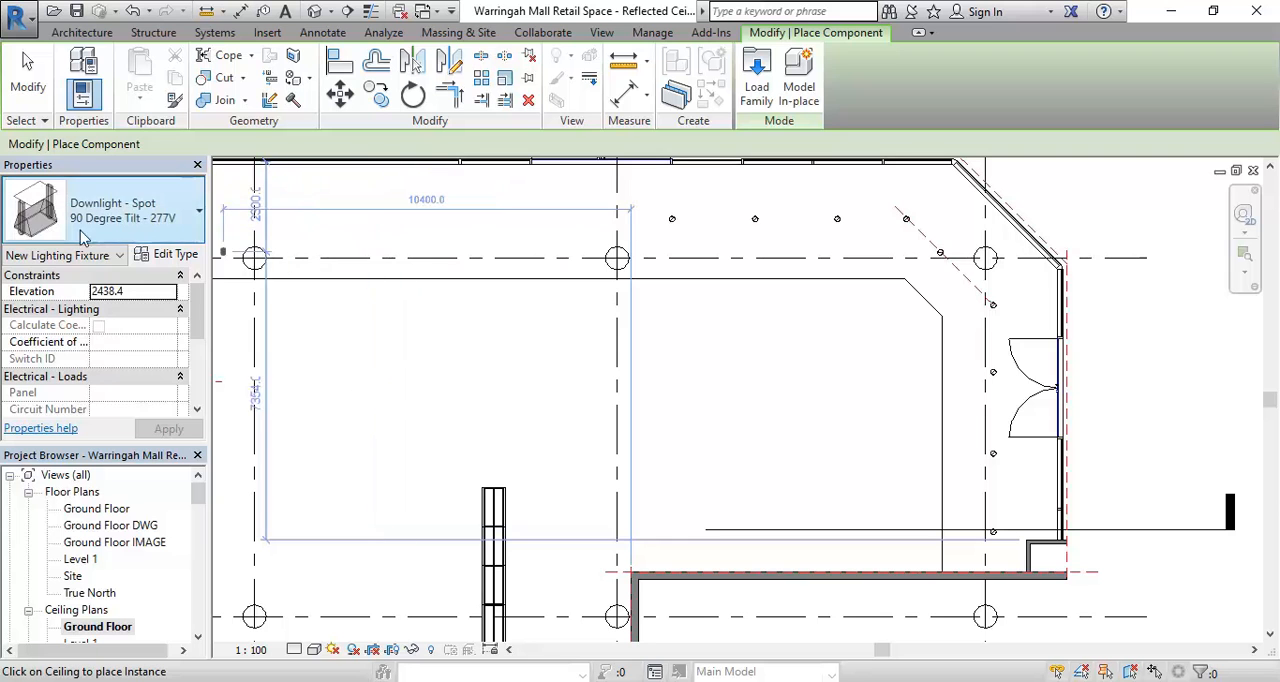
- Place two 90 Degree Tilt - 277V spot downlights in a row 1500 mm from the internal wall, about 2600 mm apart
middle_drag(652, 457, 556, 365)
scroll(590, 417, up, 1)
scroll(590, 417, up, 5)
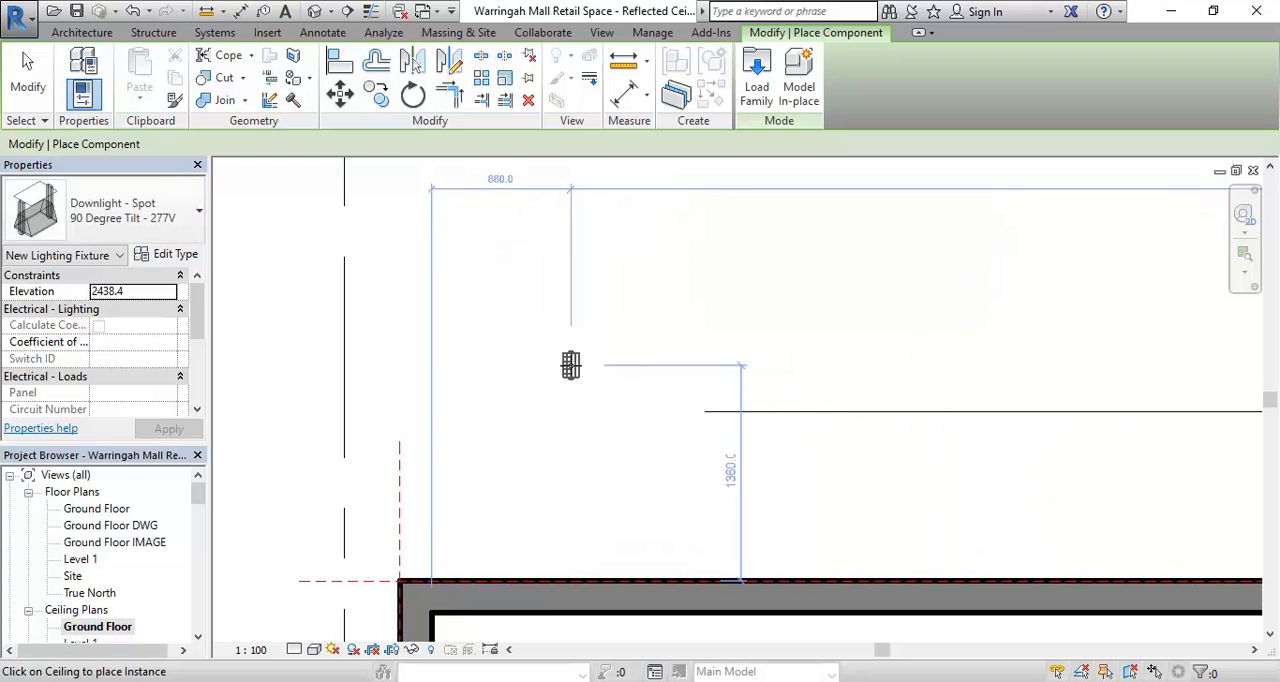
scroll(560, 363, down, 3)
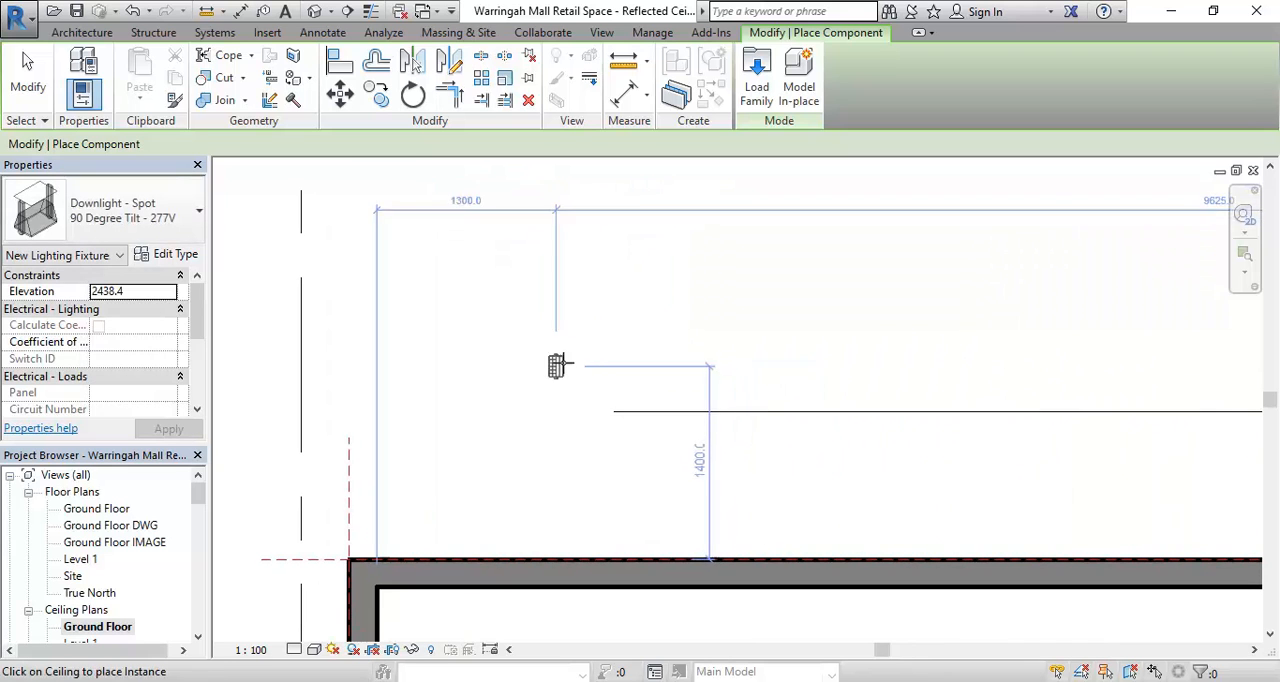
scroll(540, 390, down, 3)
middle_drag(545, 365, 640, 420)
scroll(646, 420, up, 2)
click(557, 443)
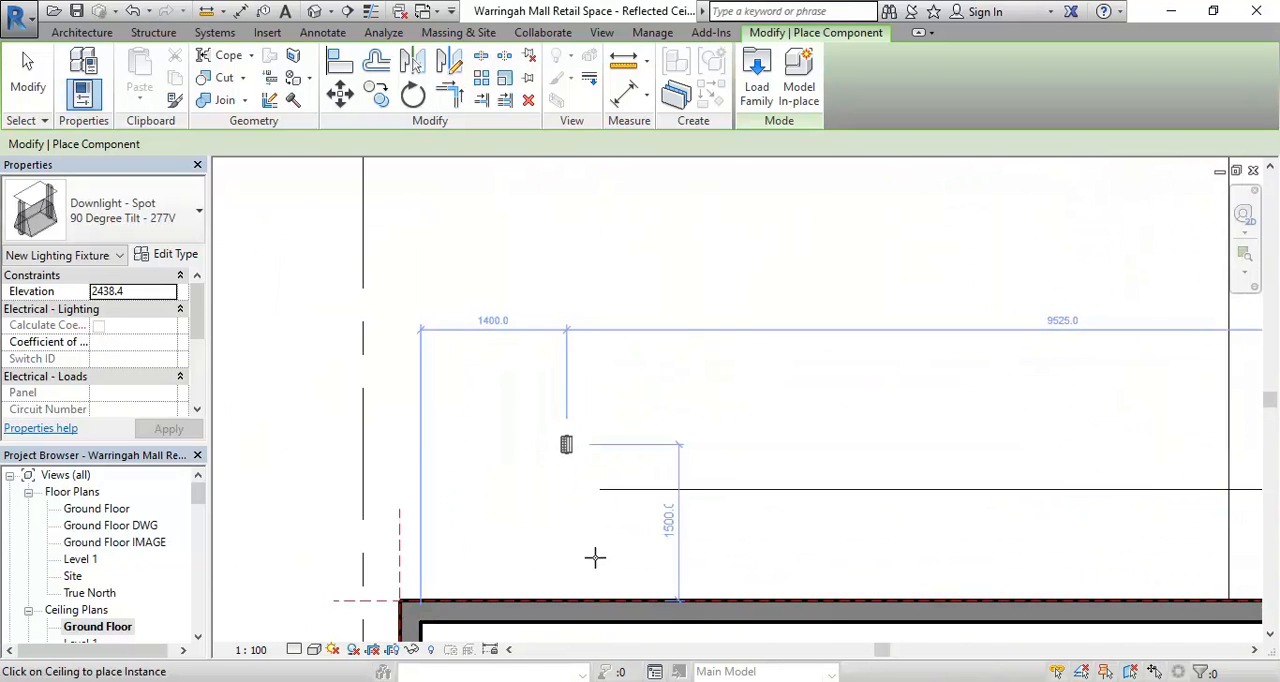
middle_drag(594, 557, 520, 524)
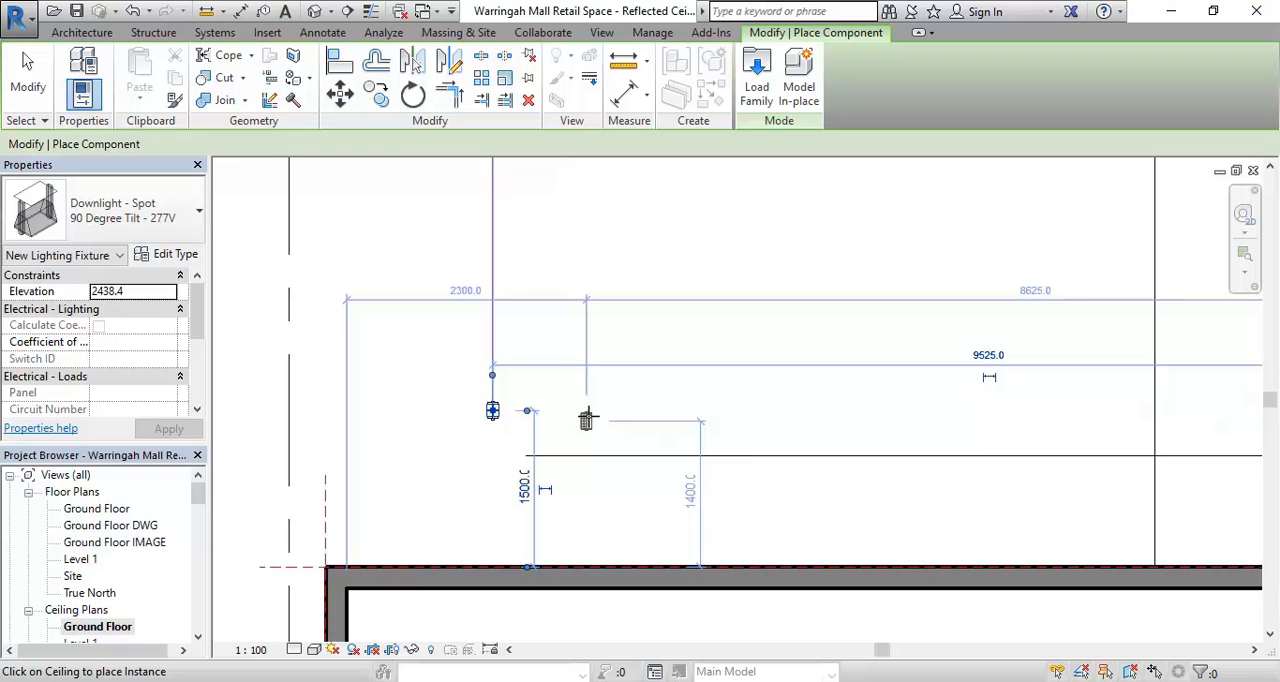
click(763, 410)
scroll(617, 440, up, 1)
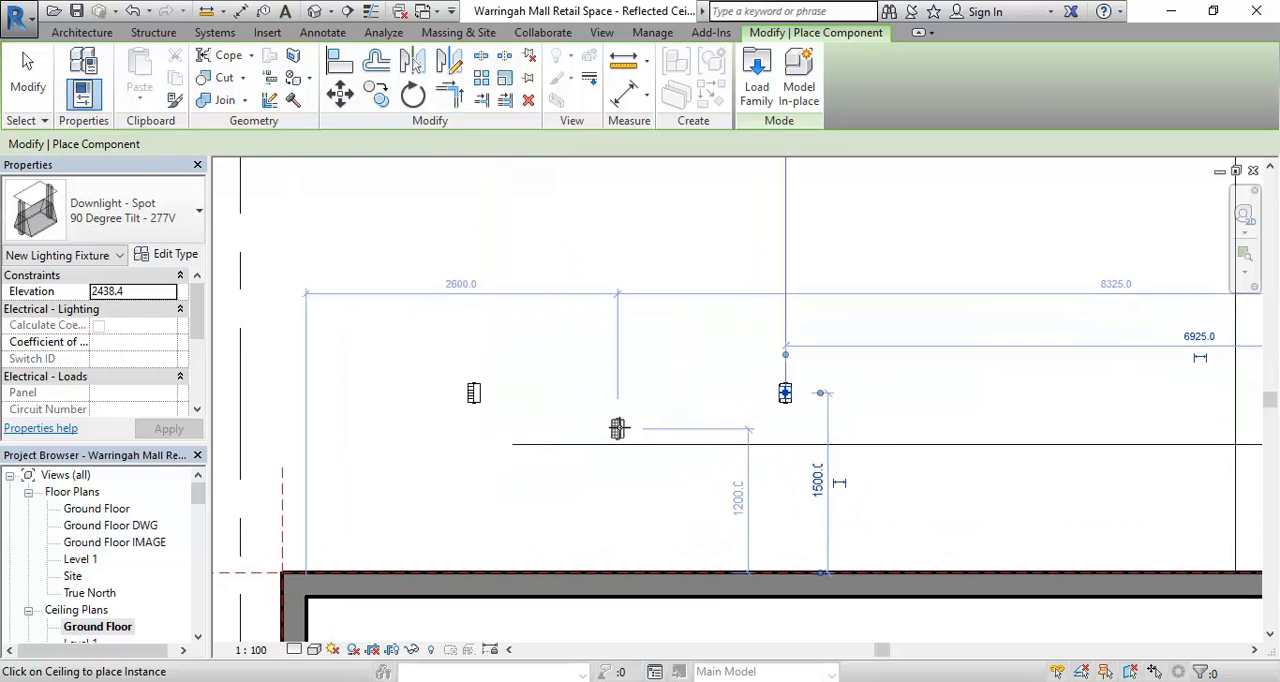
click(570, 311)
key(Escape)
key(Escape)
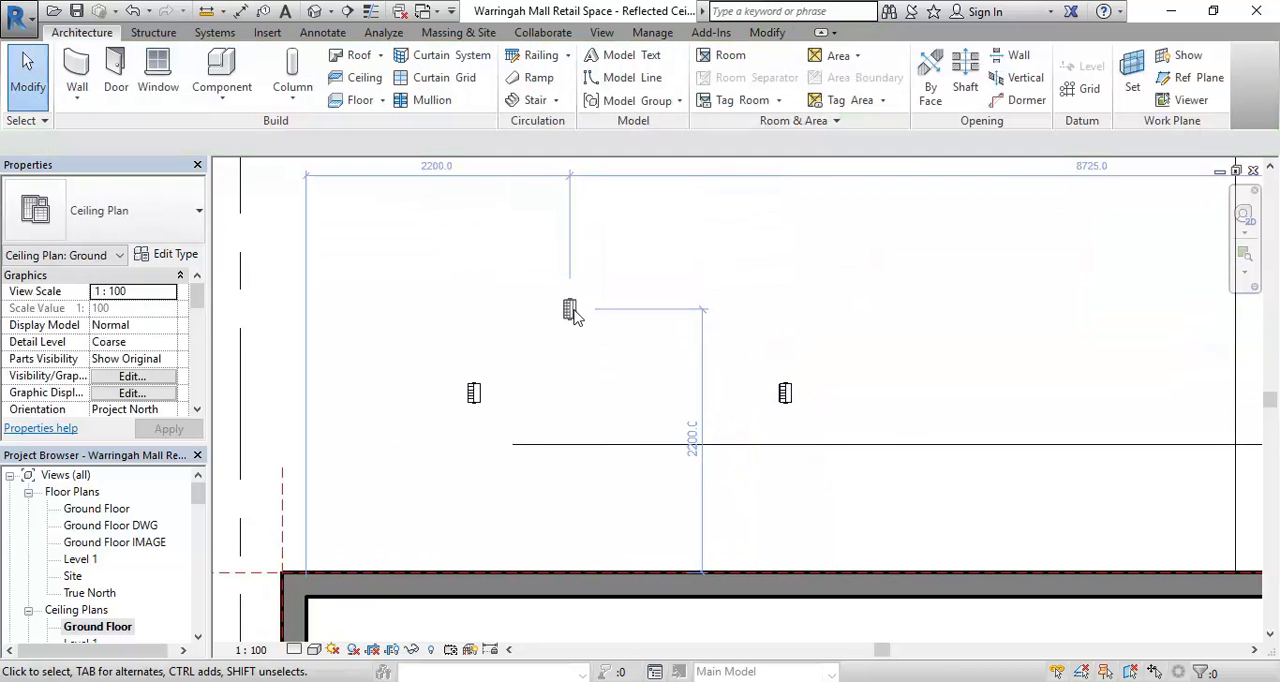
- Select both spot downlights and rotate them 90 degrees in the ceiling plan
click(477, 395)
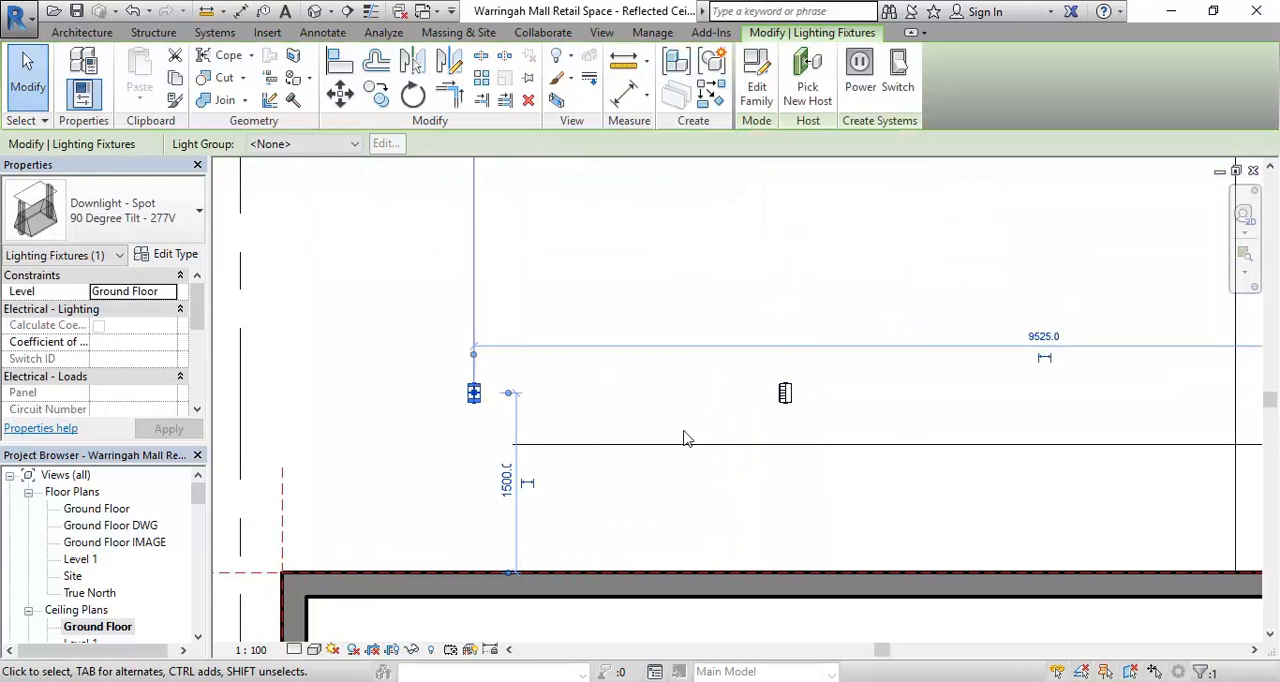
ctrl+click(786, 395)
scroll(600, 420, up, 1)
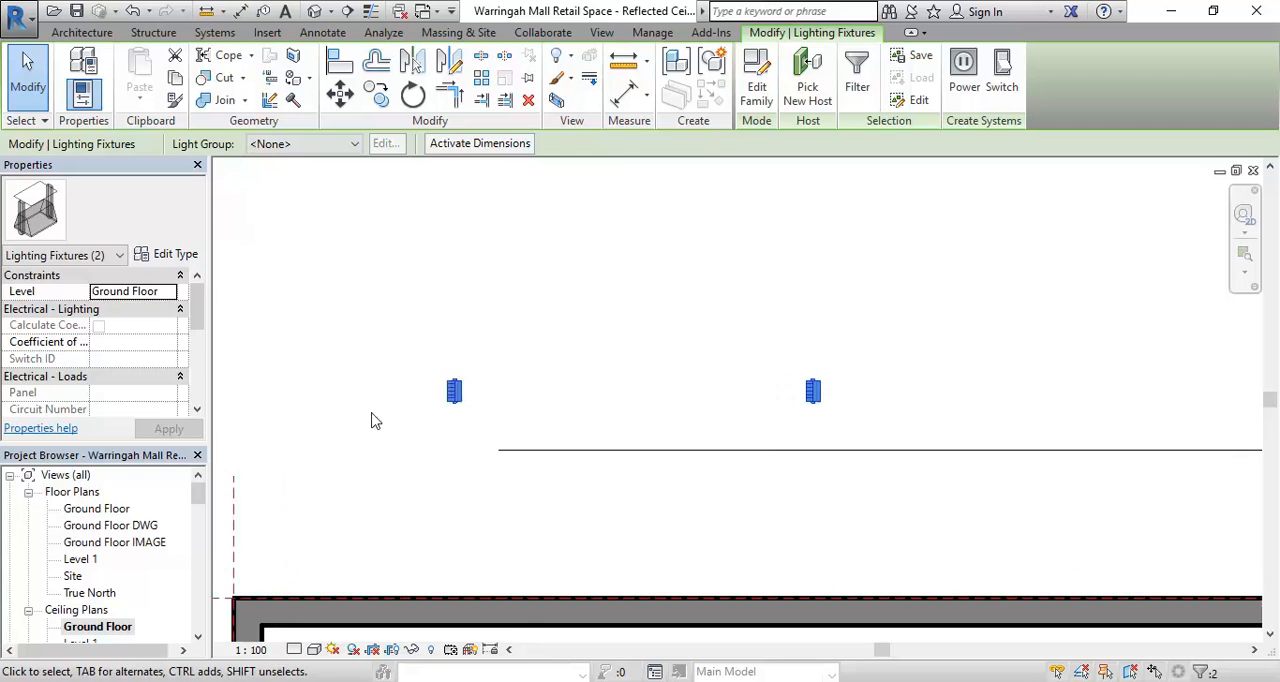
middle_drag(451, 391, 469, 318)
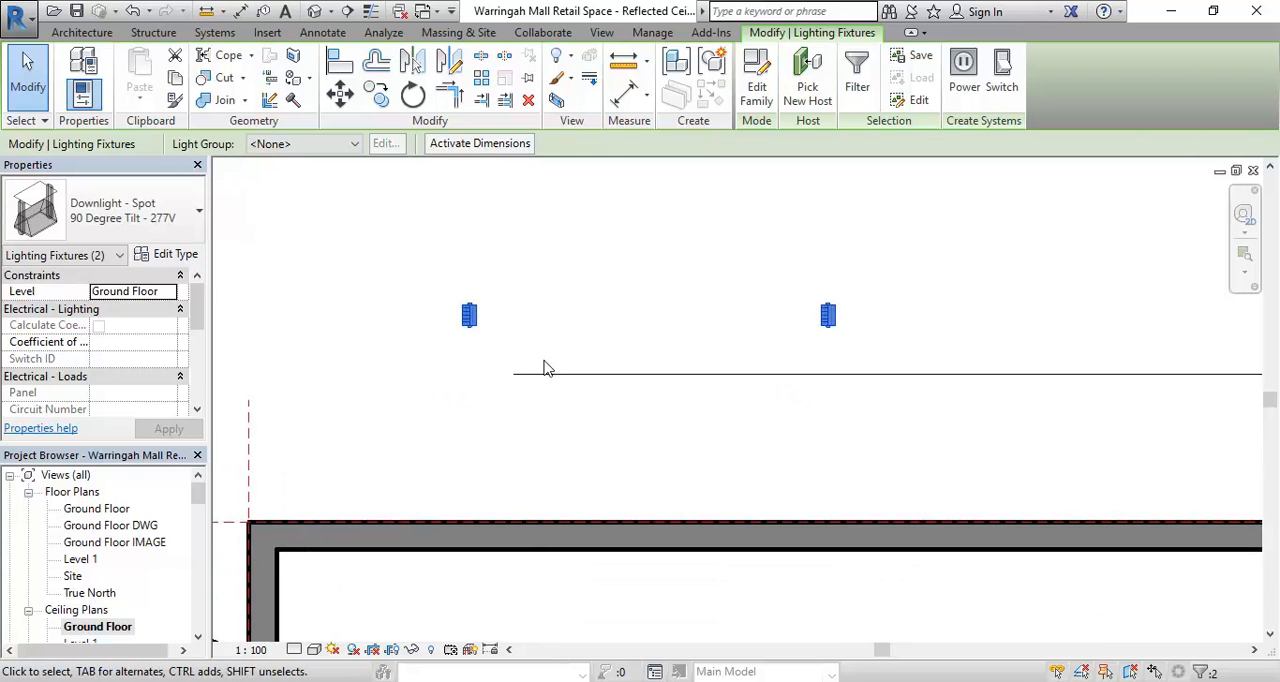
middle_drag(546, 366, 519, 425)
scroll(531, 420, down, 1)
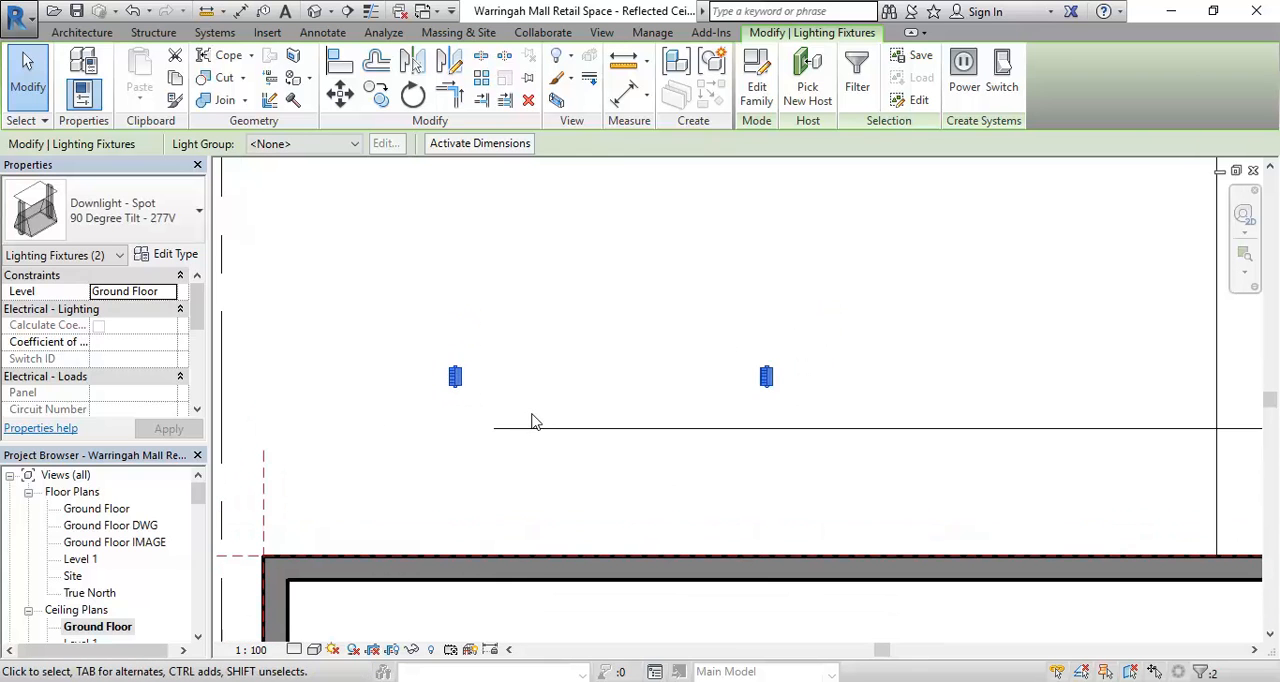
key(space)
click(558, 330)
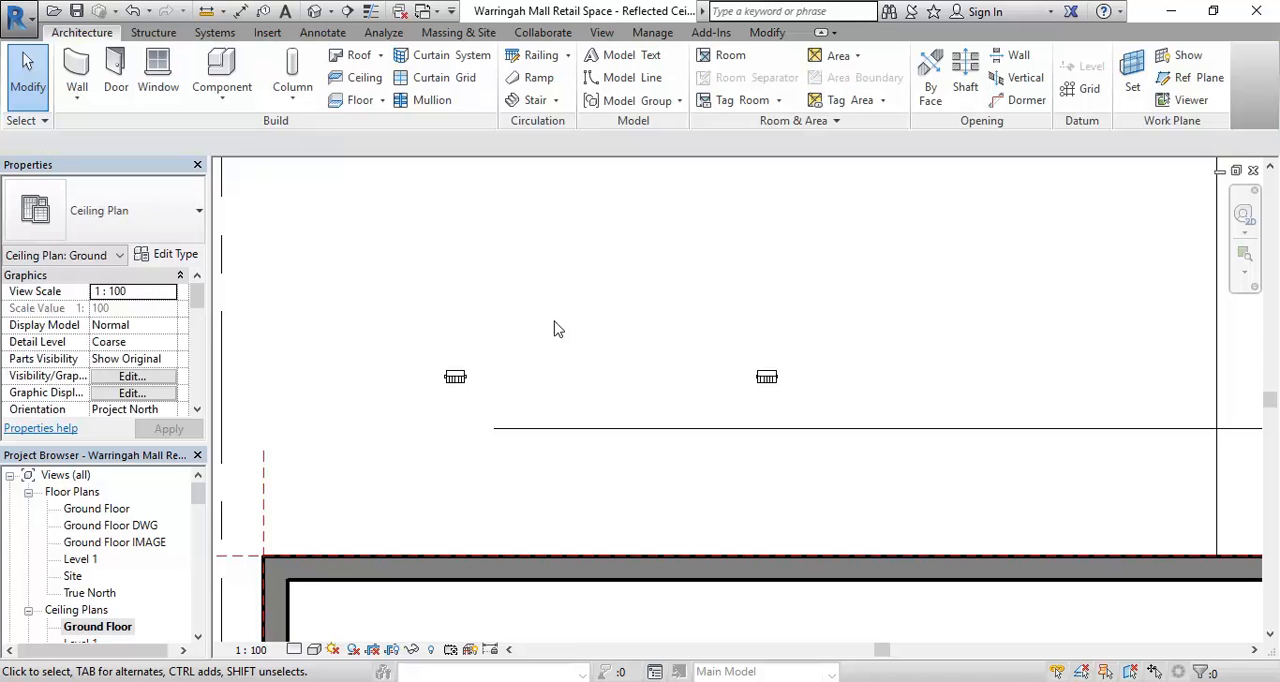
- Open the camera view 3D View 4
scroll(580, 332, down, 2)
scroll(595, 336, up, 1)
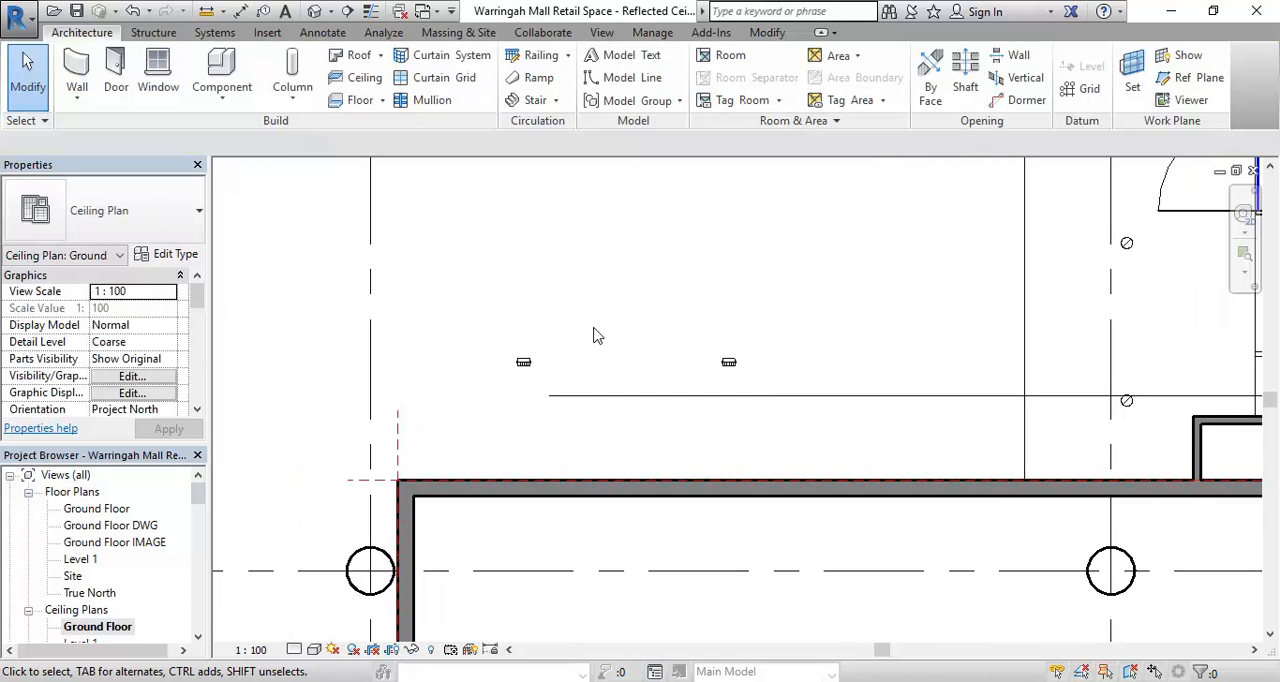
scroll(540, 368, down, 1)
middle_drag(545, 370, 563, 423)
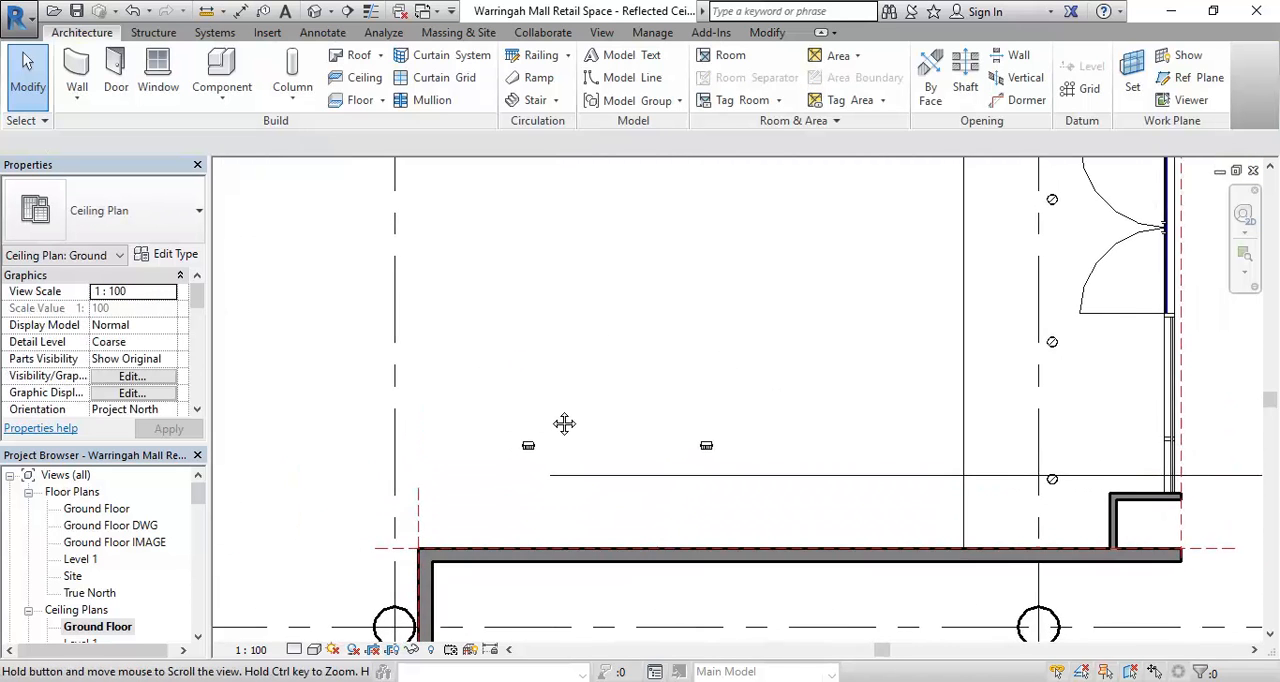
drag(198, 495, 198, 516)
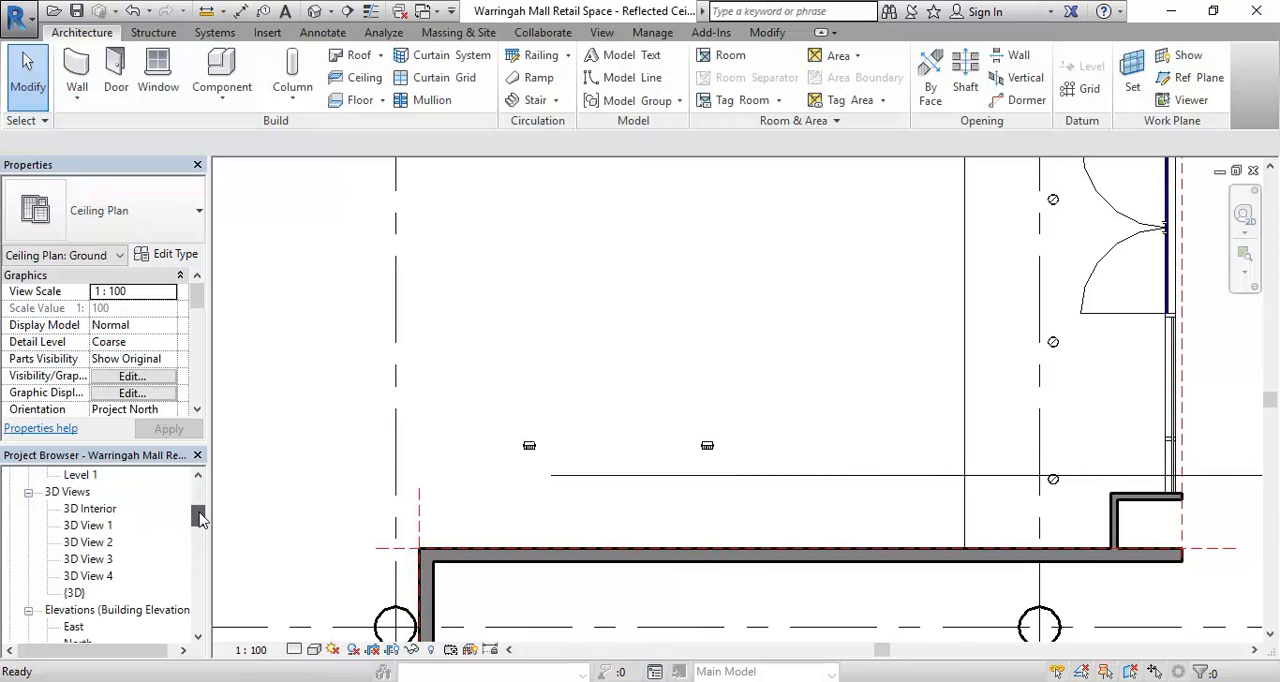
double_click(105, 578)
- Extend the camera view's crop region to the right and upward to take in more of the ceiling
scroll(763, 352, down, 1)
middle_drag(763, 354, 697, 382)
click(929, 350)
drag(933, 414, 1053, 394)
middle_drag(898, 345, 769, 349)
drag(921, 418, 1032, 403)
middle_drag(808, 379, 821, 386)
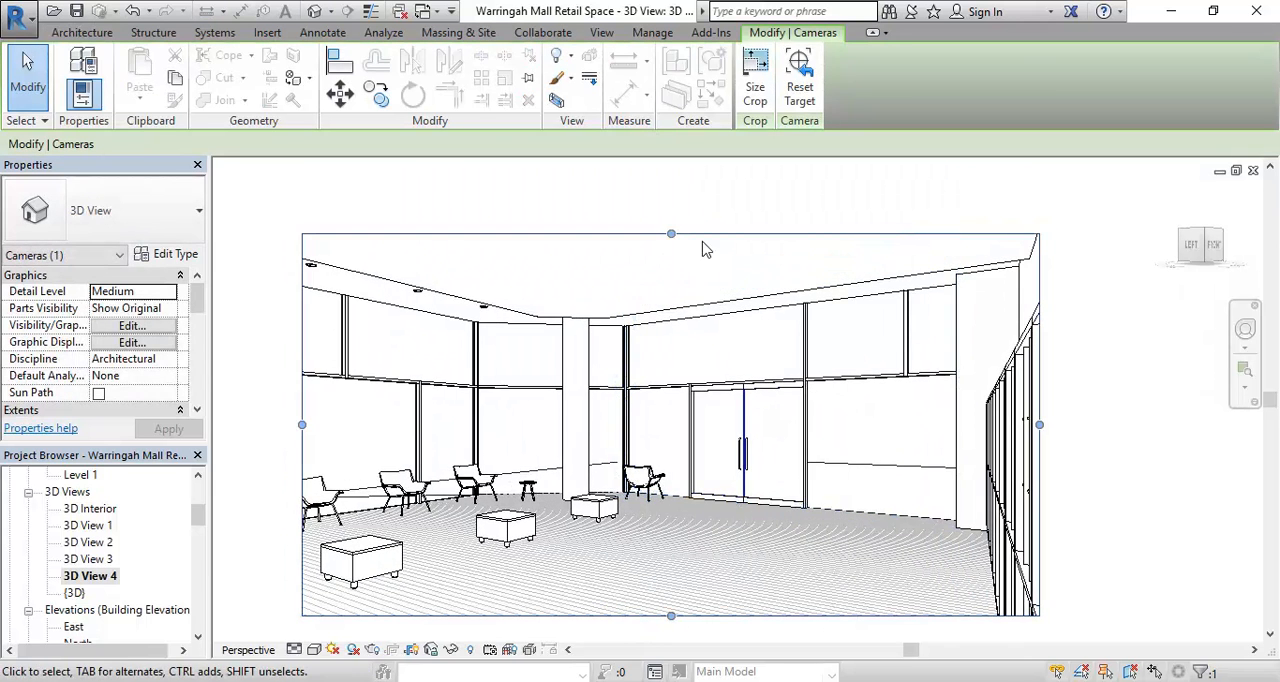
drag(670, 233, 672, 352)
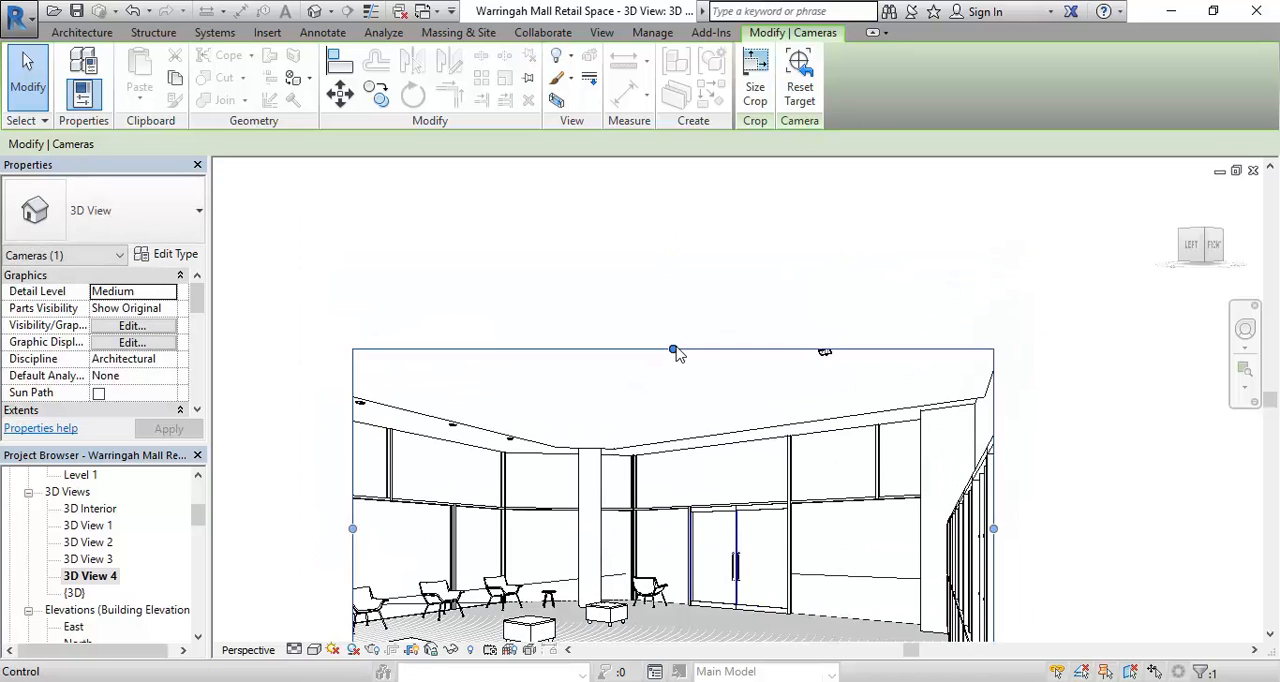
- Change the type of the spot downlight shown in the camera view to 60 Degree Tilt - 120V
scroll(823, 350, up, 5)
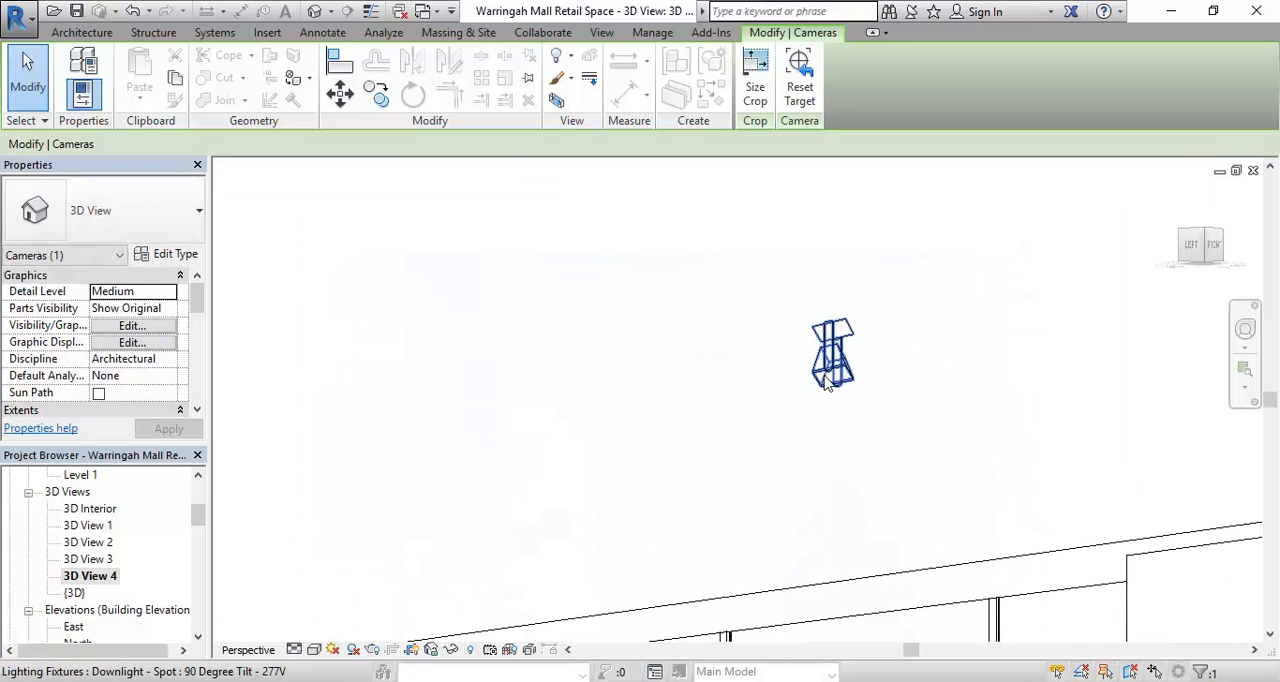
click(686, 365)
click(829, 390)
scroll(840, 477, up, 2)
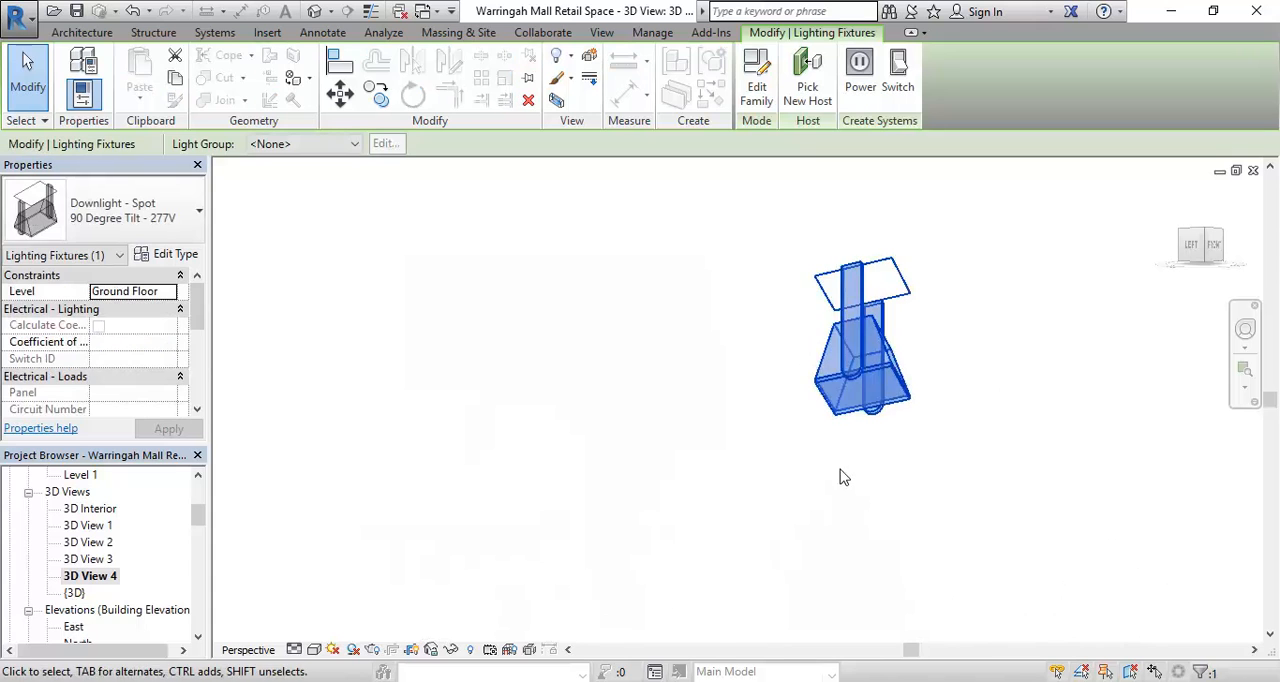
middle_drag(843, 477, 737, 506)
click(155, 213)
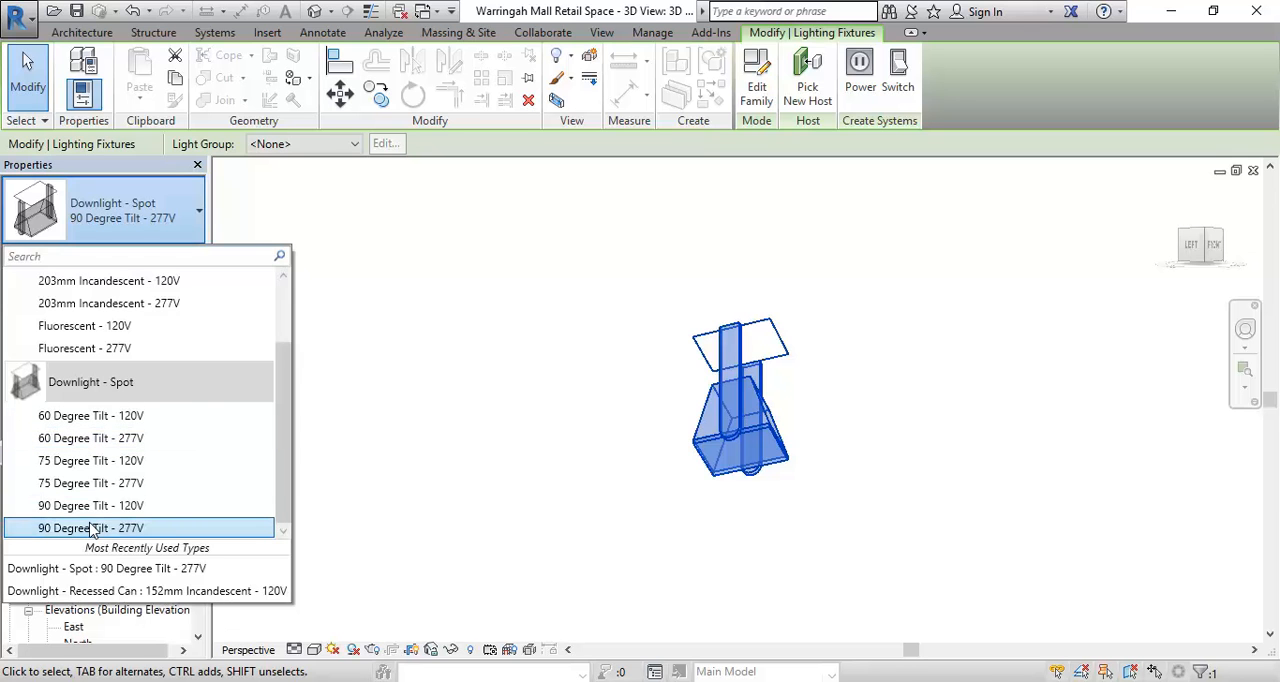
click(85, 416)
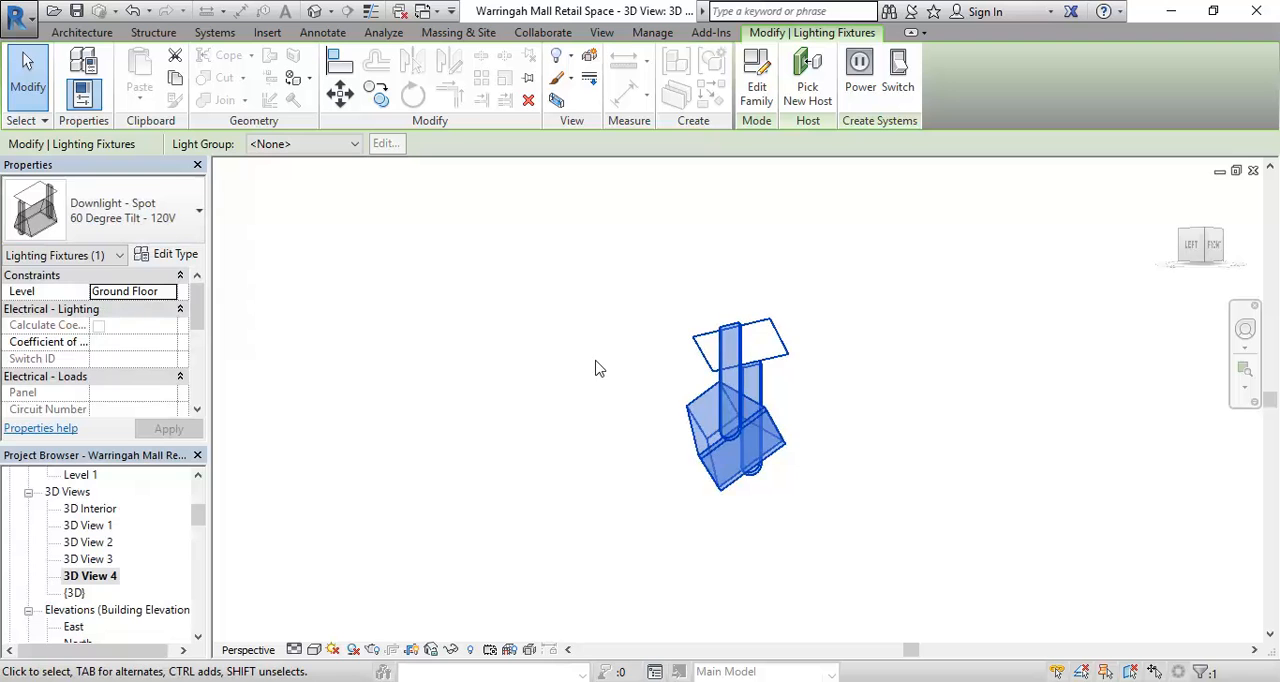
scroll(526, 451, down, 6)
scroll(613, 315, down, 5)
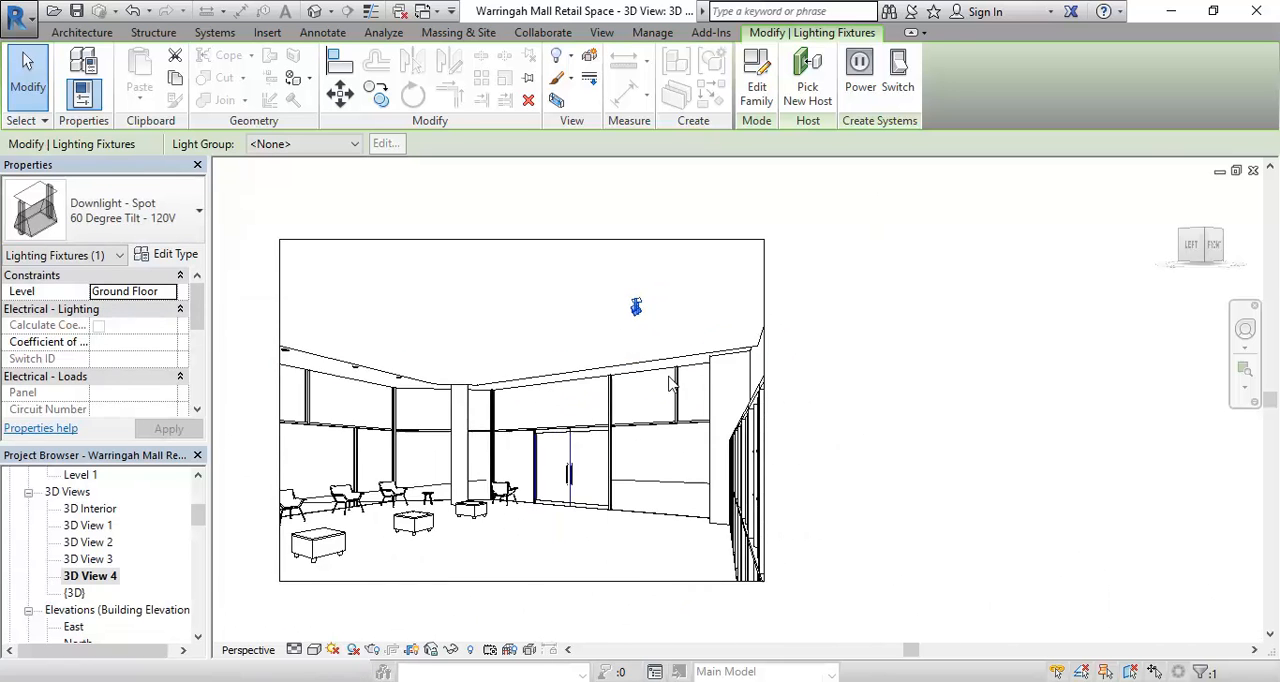
- Render 3D View 4 at Medium quality with the Interior: Artificial only lighting scheme
key(Escape)
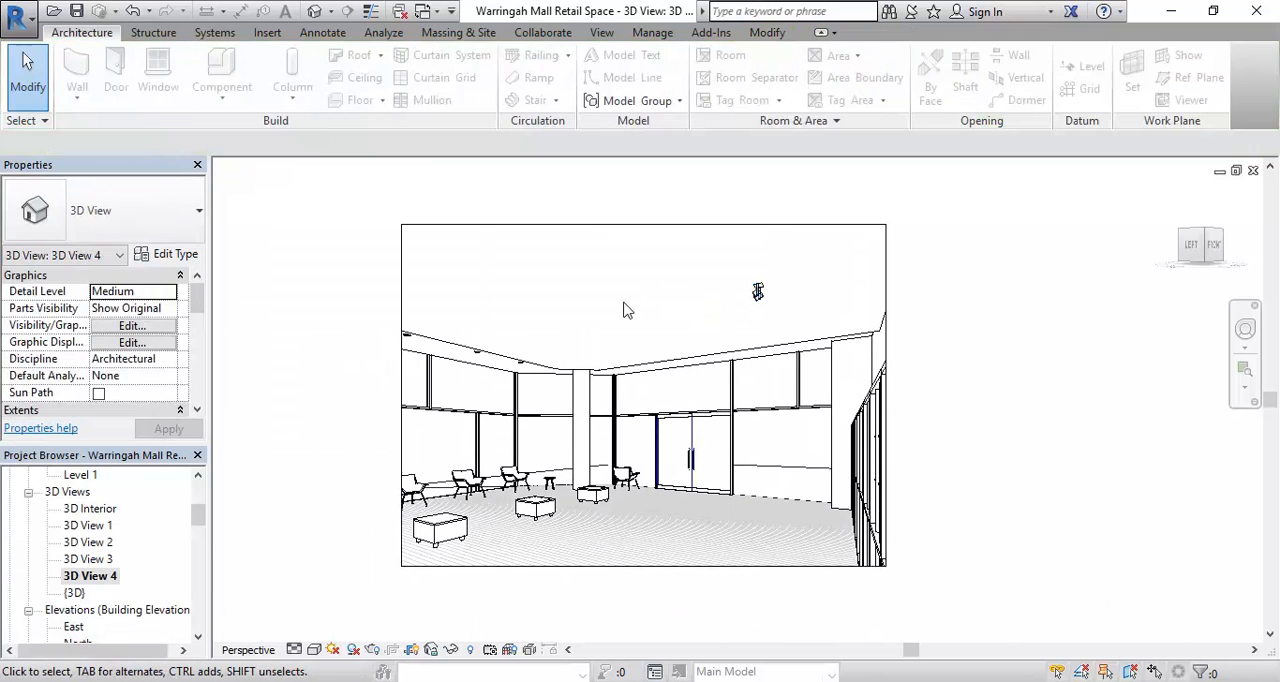
scroll(640, 312, up, 3)
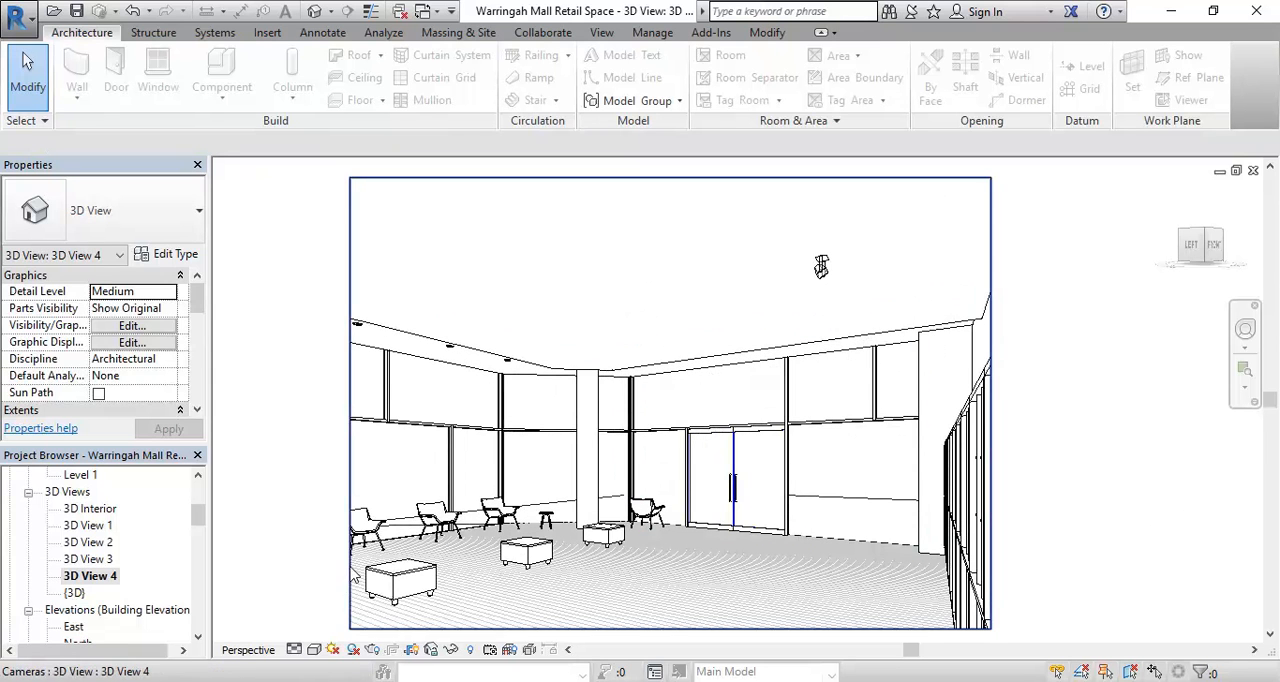
click(374, 650)
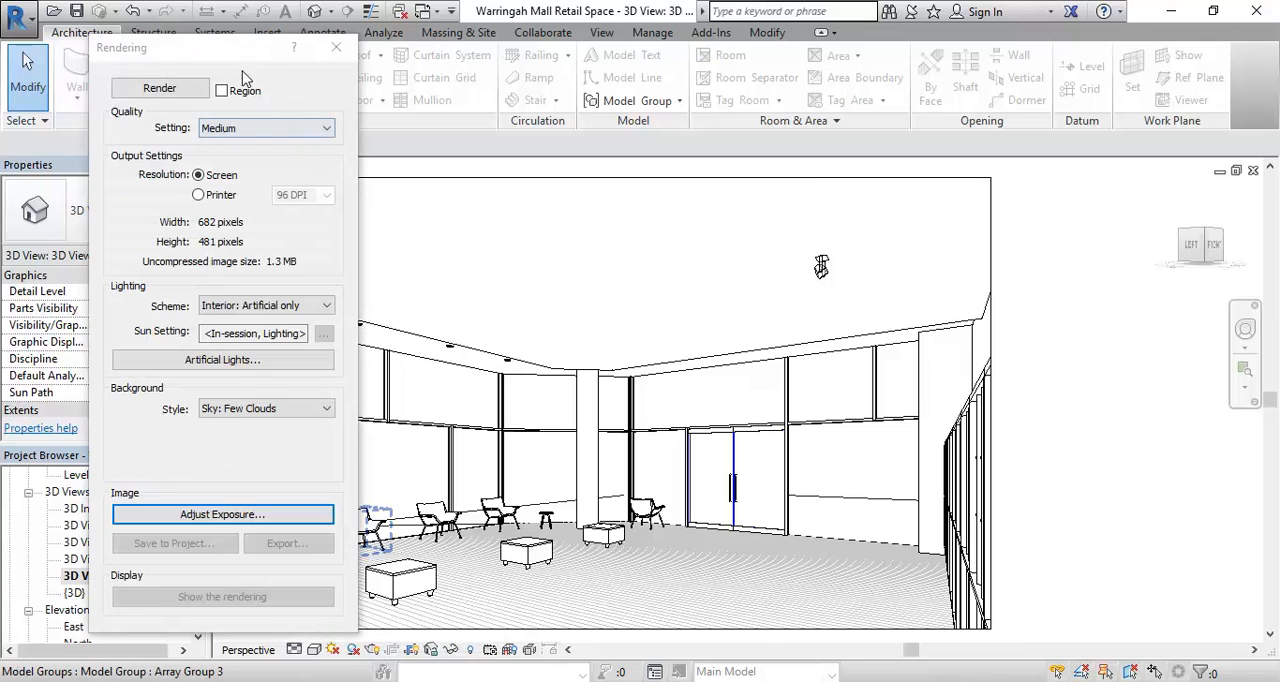
click(157, 89)
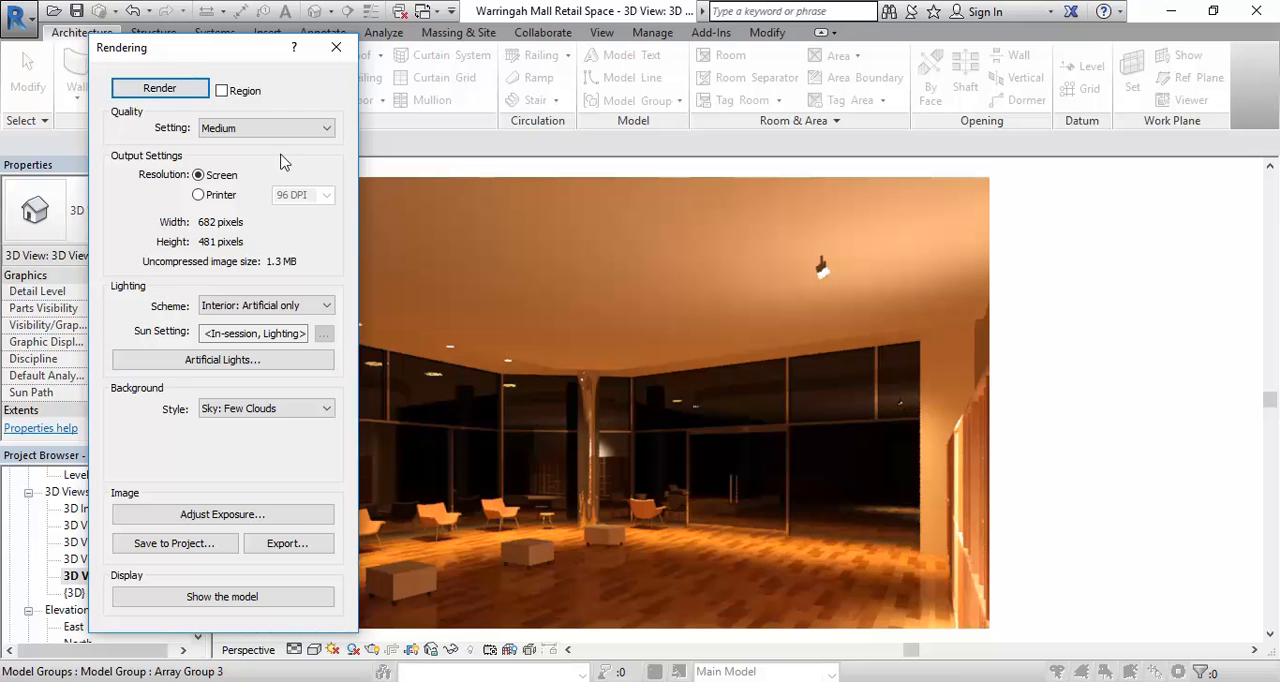
- Set the rendering's exposure value to 3.76 and return to the model display of the camera view
click(262, 514)
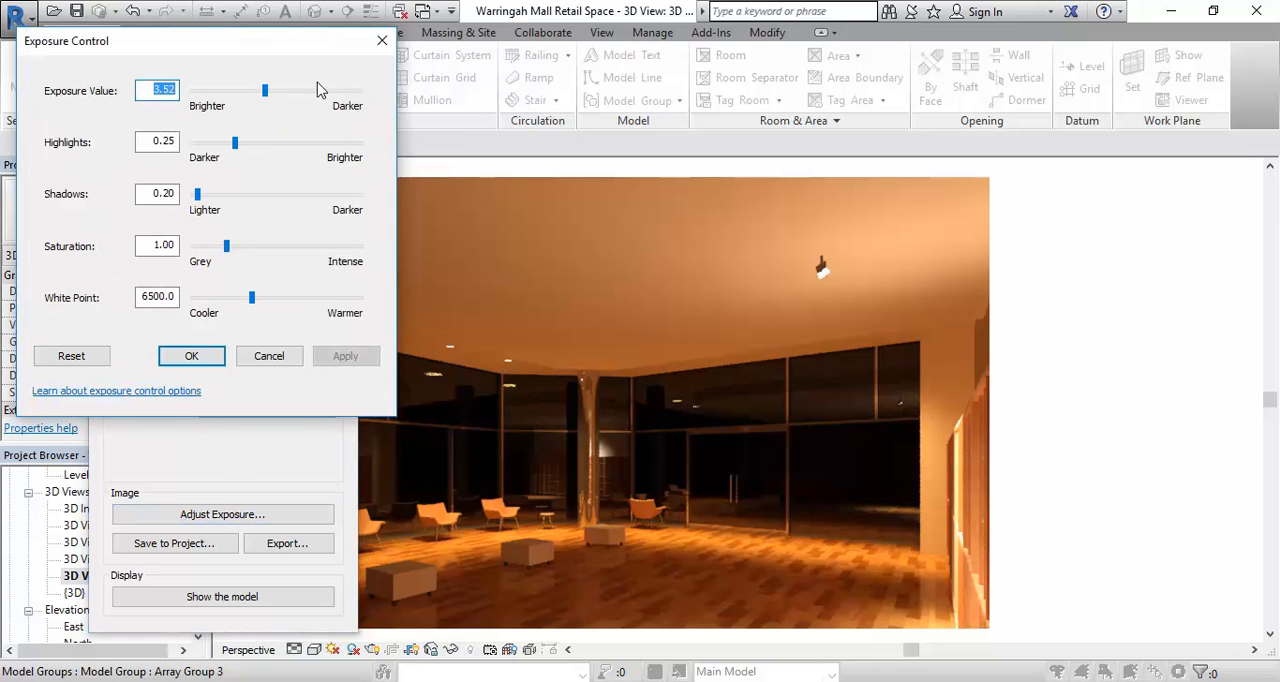
drag(266, 91, 271, 91)
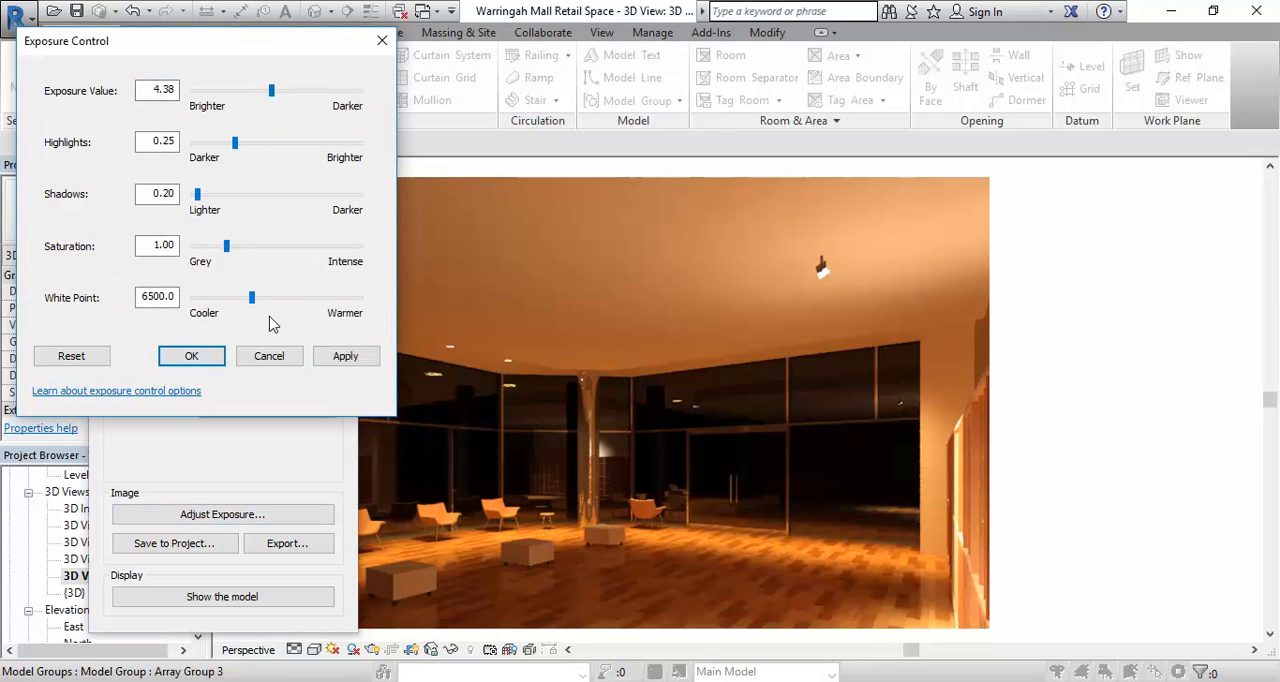
click(340, 356)
drag(271, 91, 267, 91)
click(342, 357)
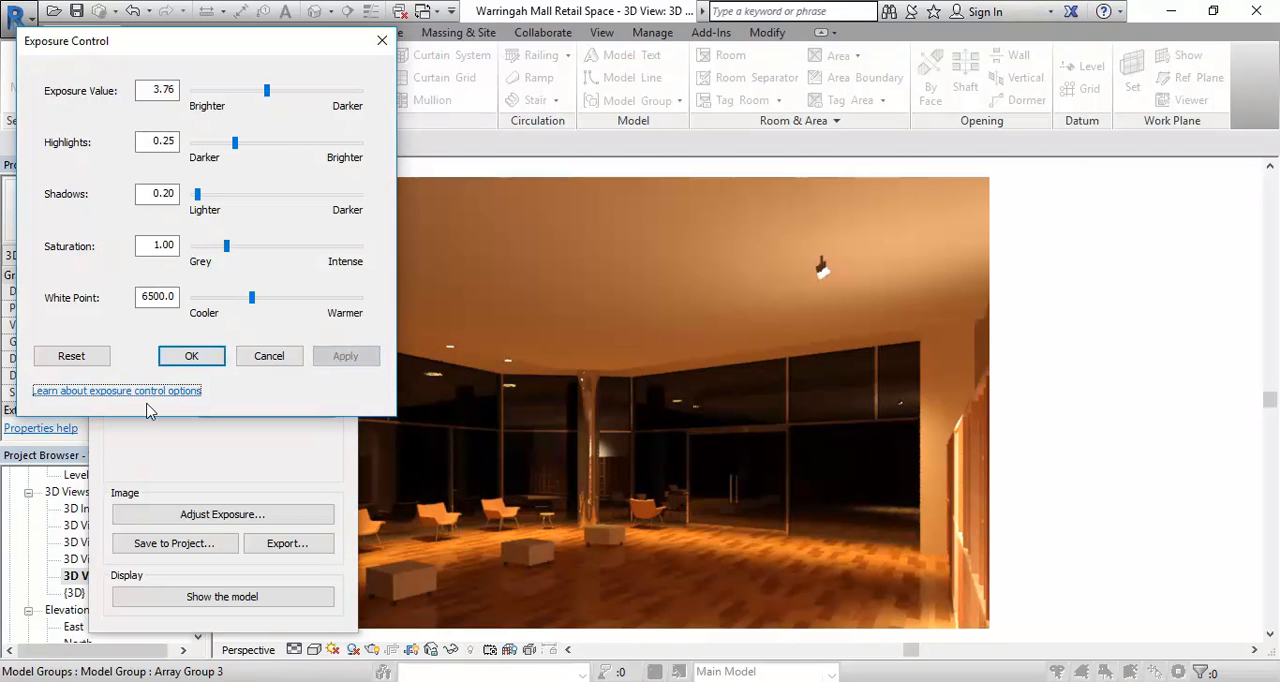
click(193, 357)
click(336, 47)
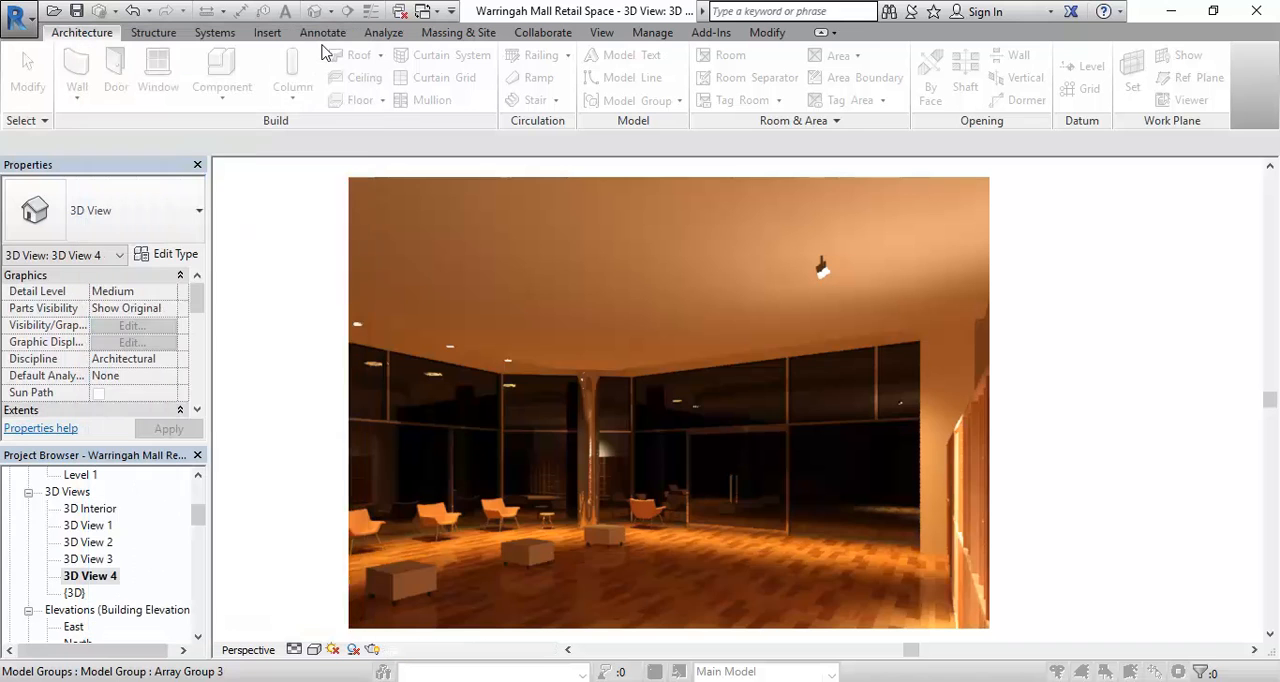
middle_drag(519, 332, 549, 285)
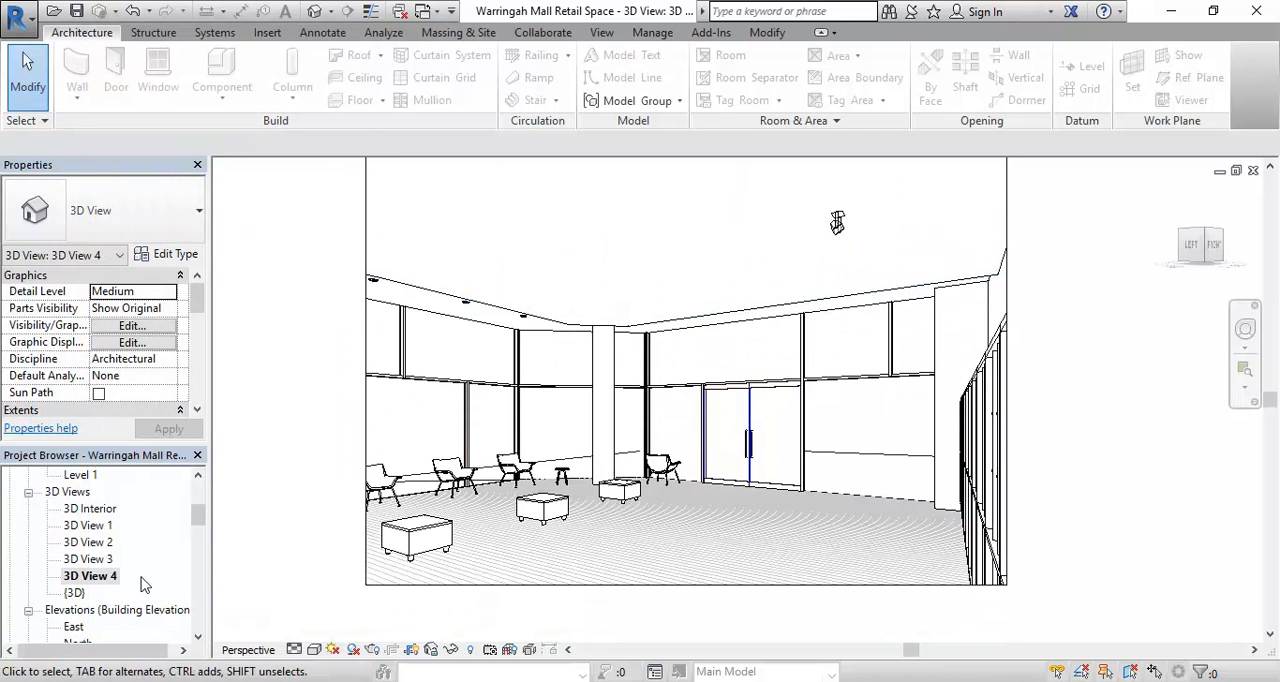
- Open the Ground Floor ceiling plan at the area with the downlights
drag(203, 520, 200, 500)
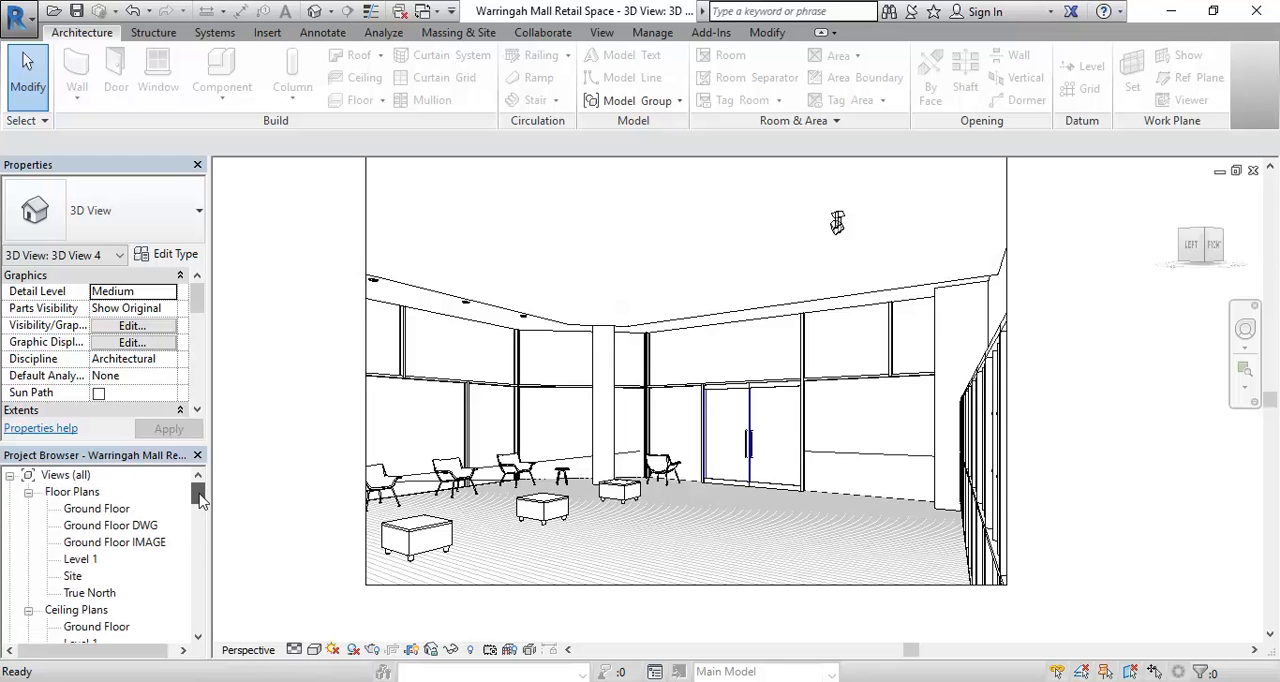
scroll(200, 502, down, 1)
scroll(200, 502, down, 3)
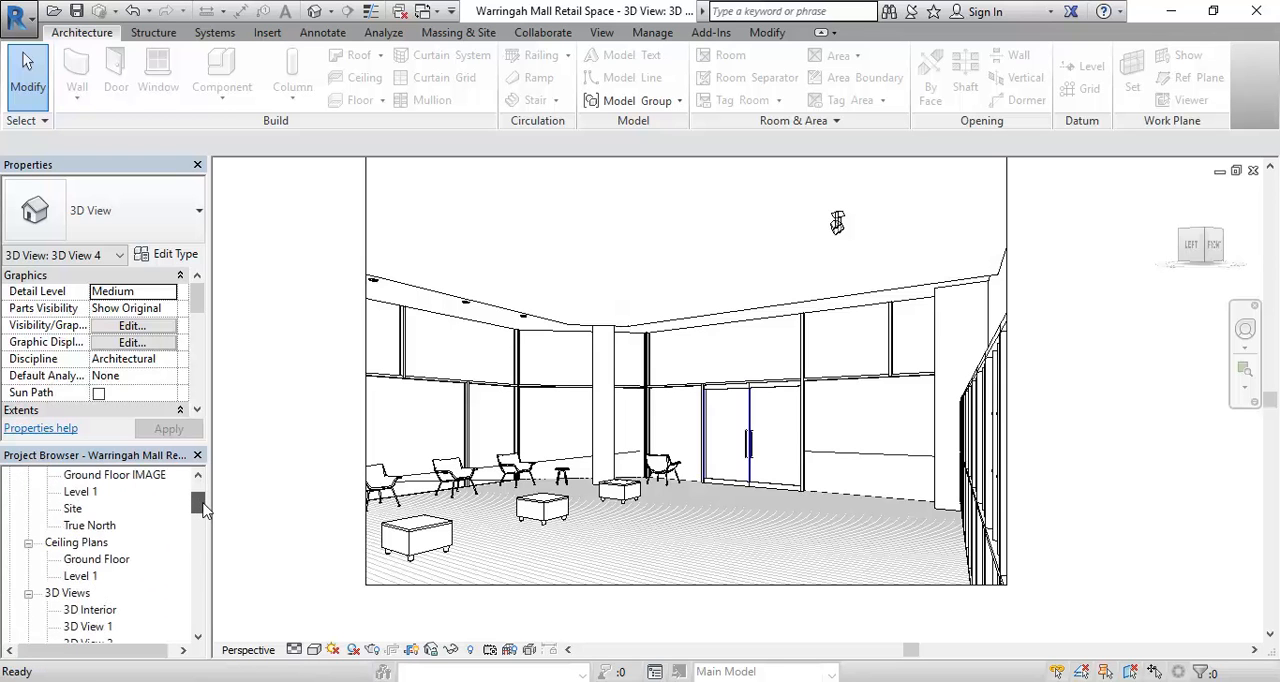
double_click(112, 559)
scroll(609, 451, down, 2)
middle_drag(609, 451, 720, 419)
scroll(680, 405, up, 2)
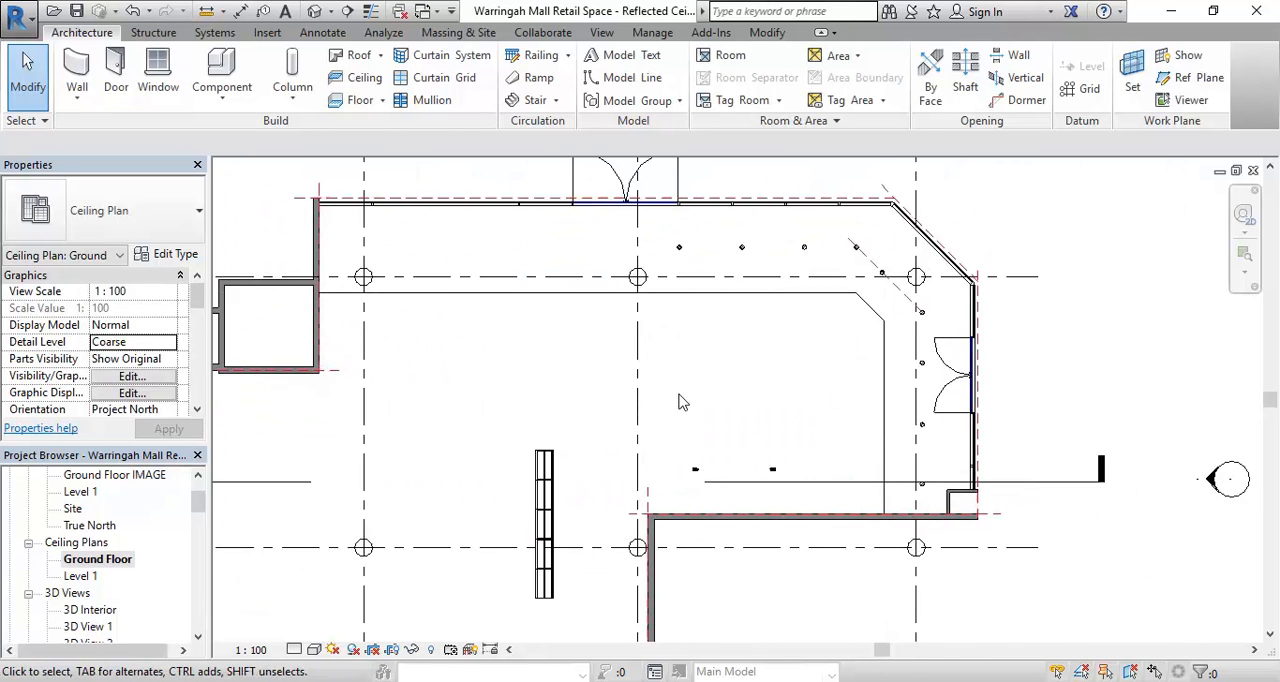
- Start loading a component family from the Lighting Fixtures folder of the Revit Library
click(226, 68)
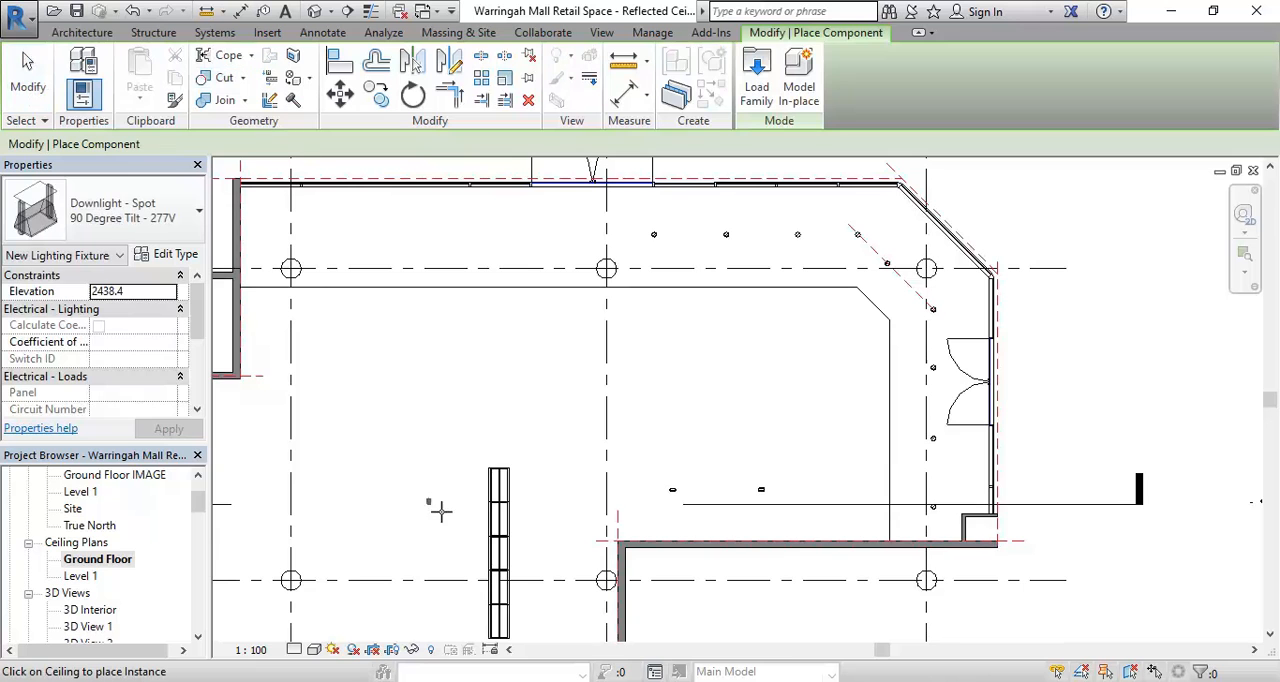
click(755, 95)
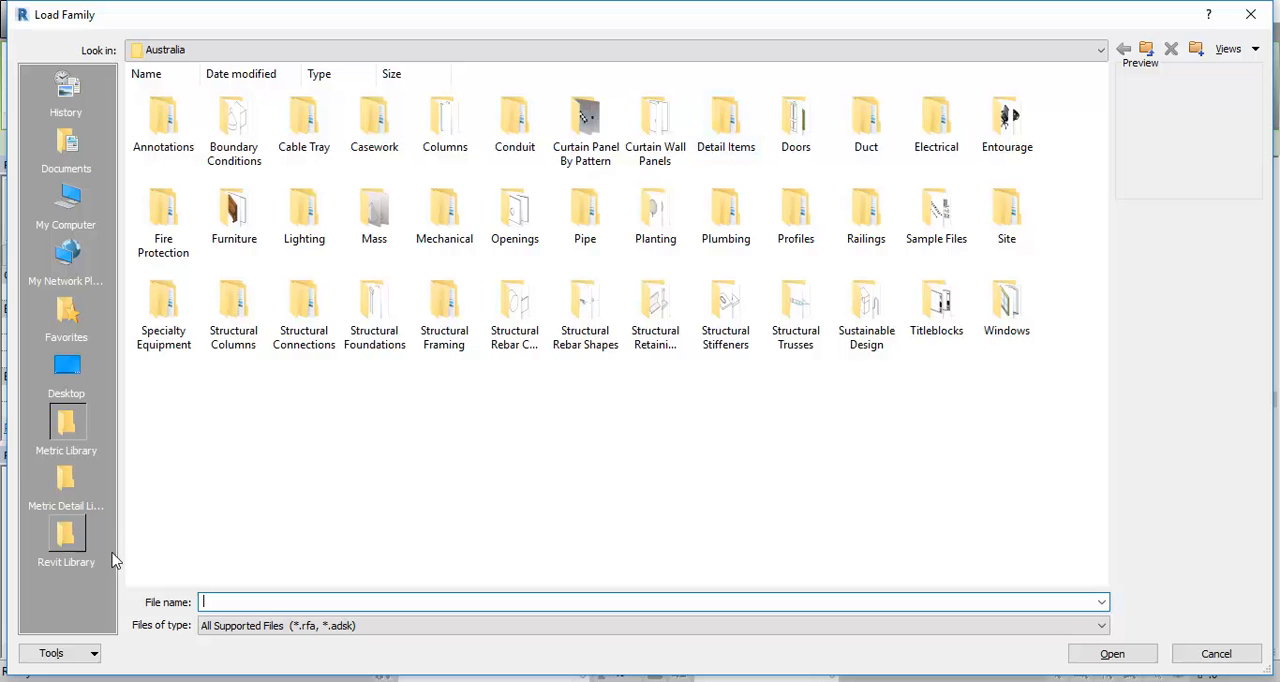
click(58, 539)
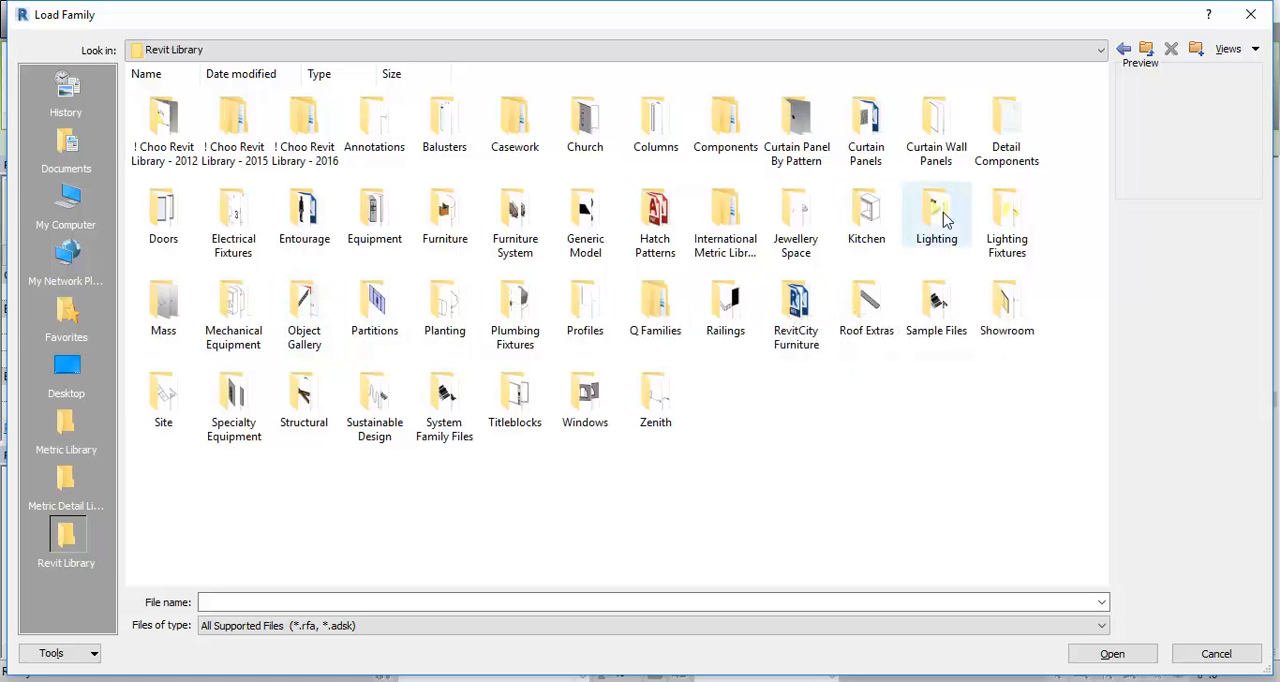
click(1012, 214)
click(943, 223)
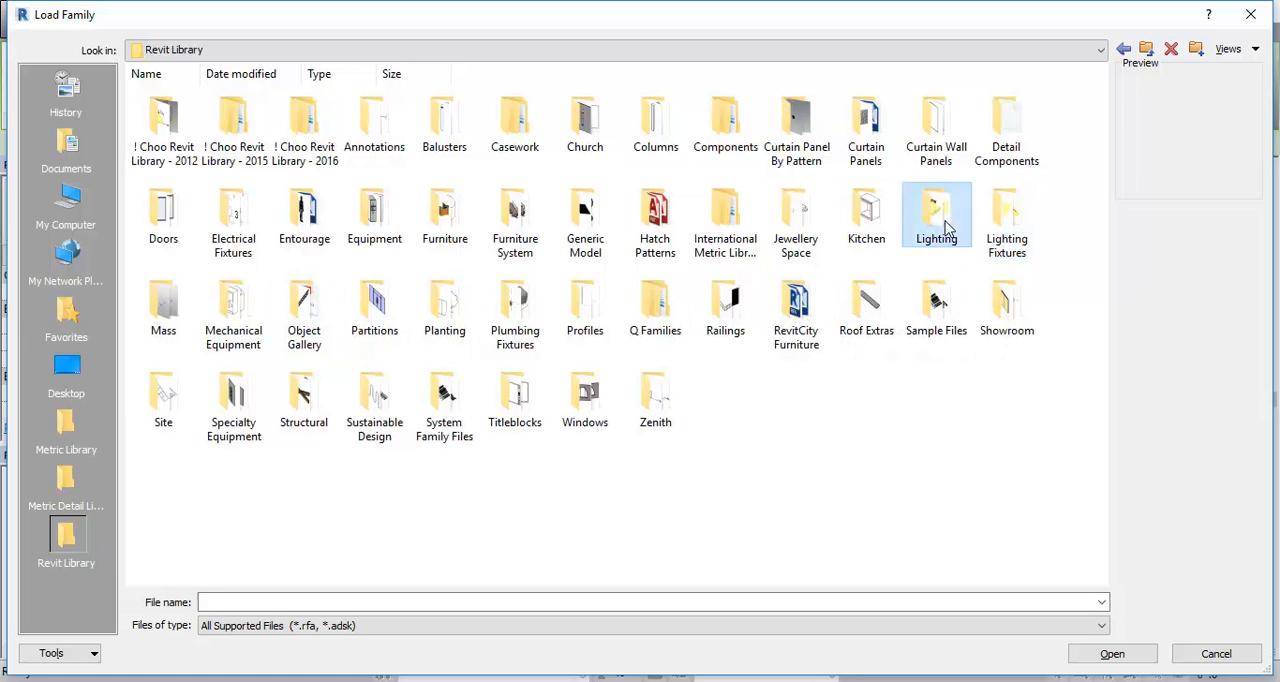
click(1016, 216)
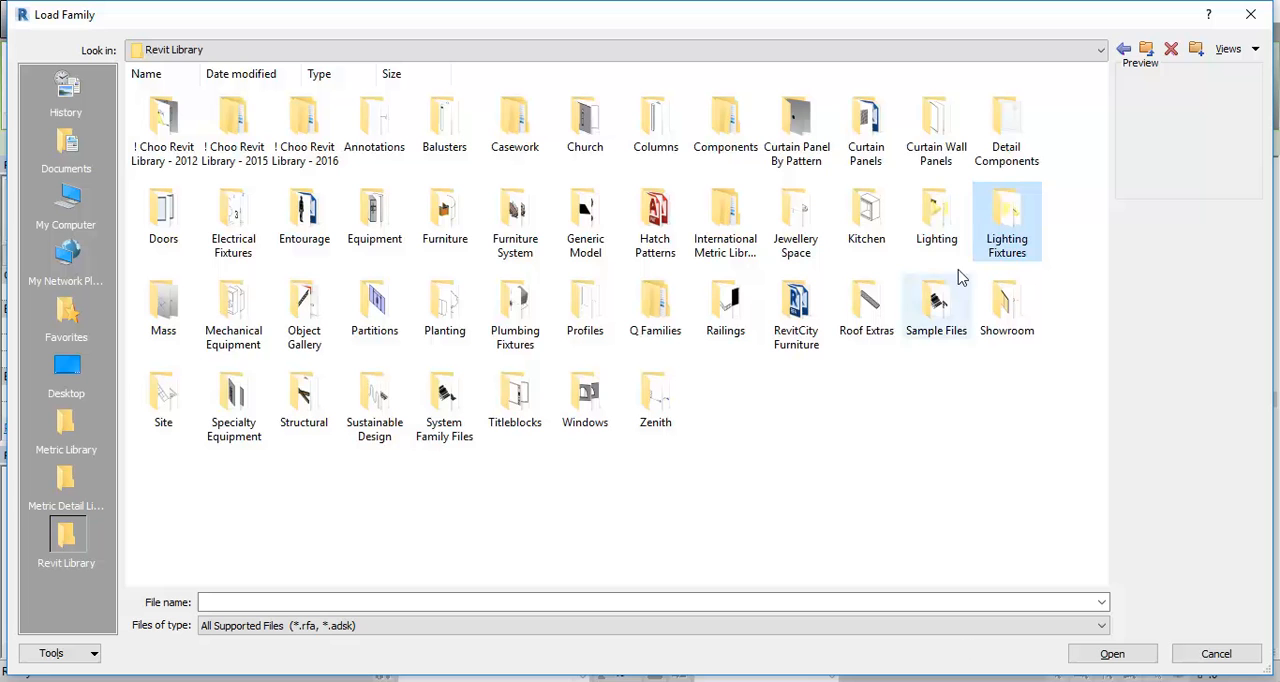
double_click(1018, 216)
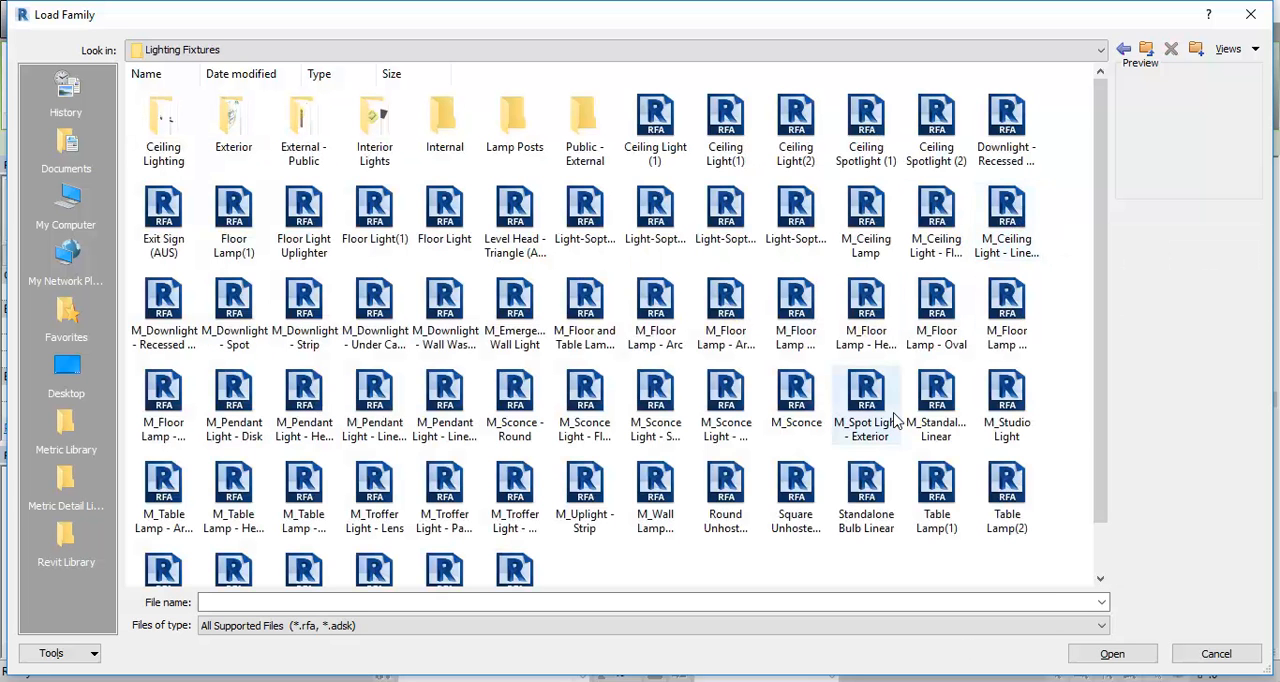
- Preview the linear bulb, floor lamp, pendant and sconce families in the Lighting Fixtures folder to compare their shapes
click(790, 545)
click(855, 500)
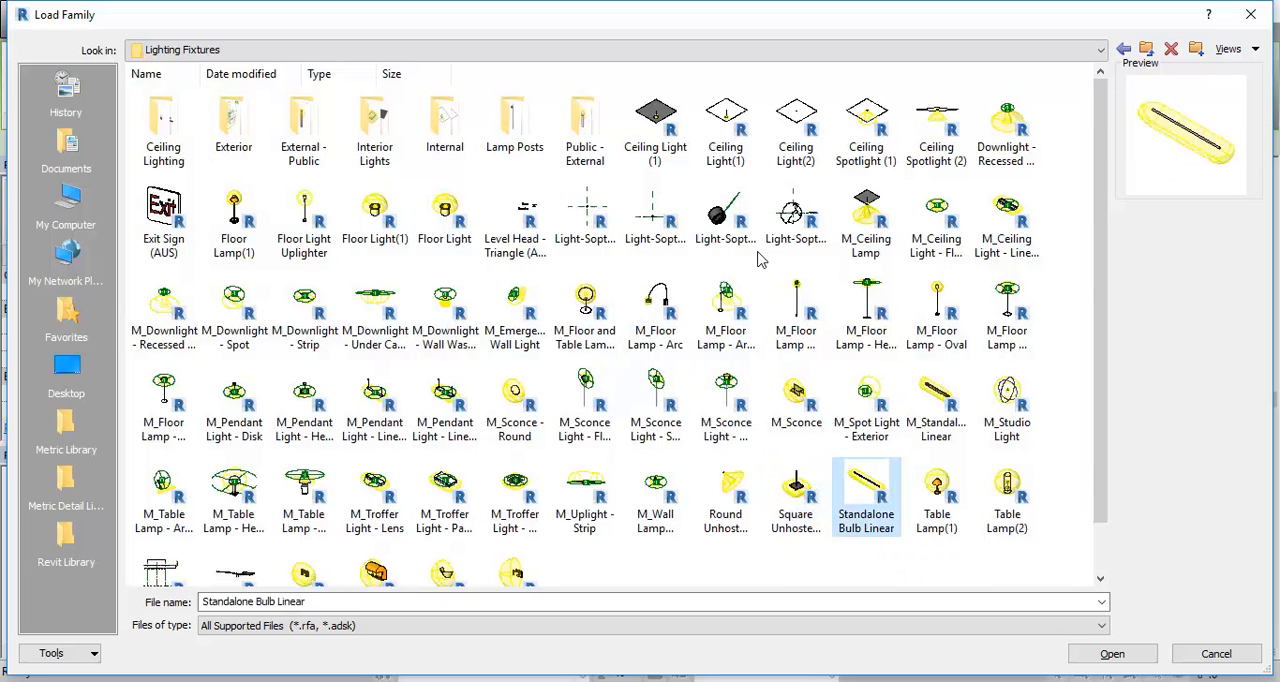
scroll(855, 500, down, 1)
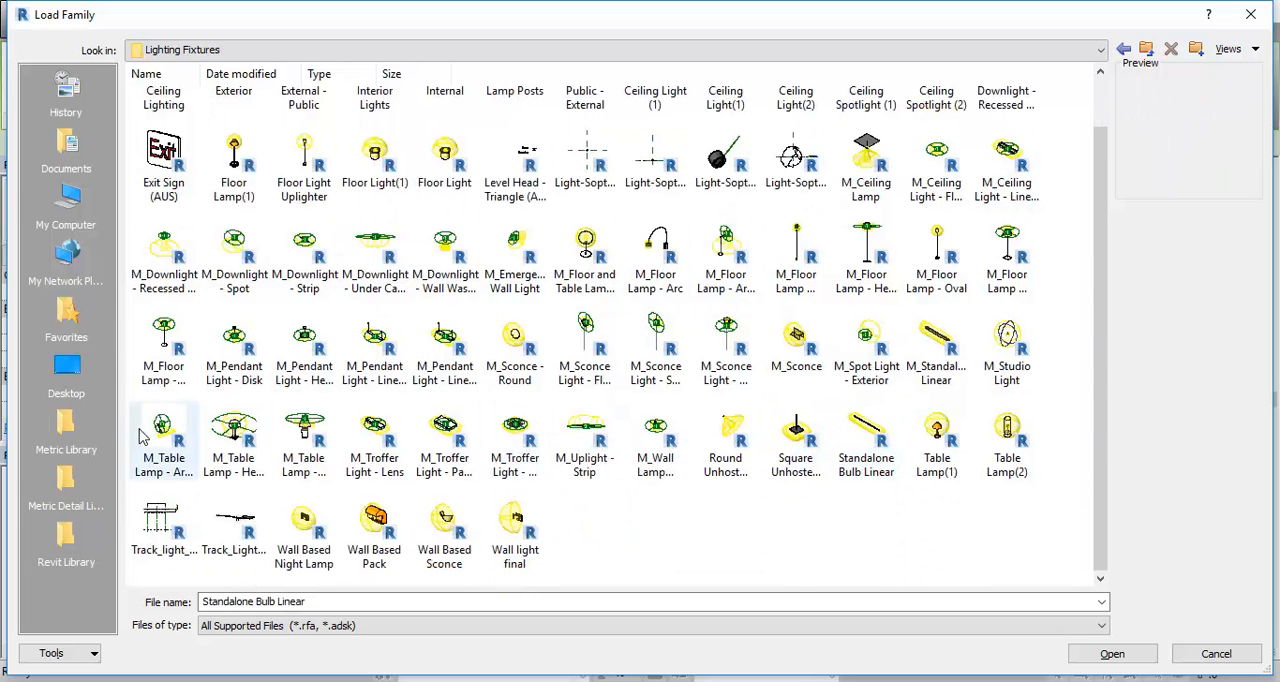
click(165, 455)
click(164, 258)
click(164, 358)
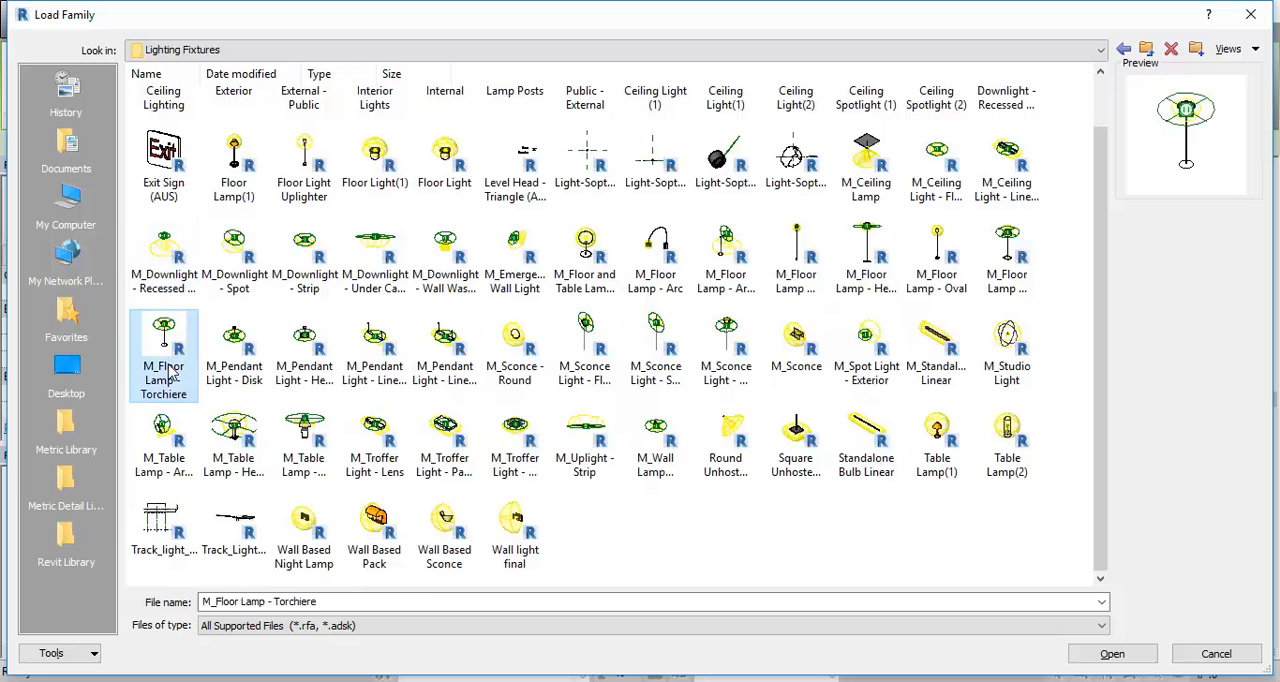
click(228, 368)
click(302, 349)
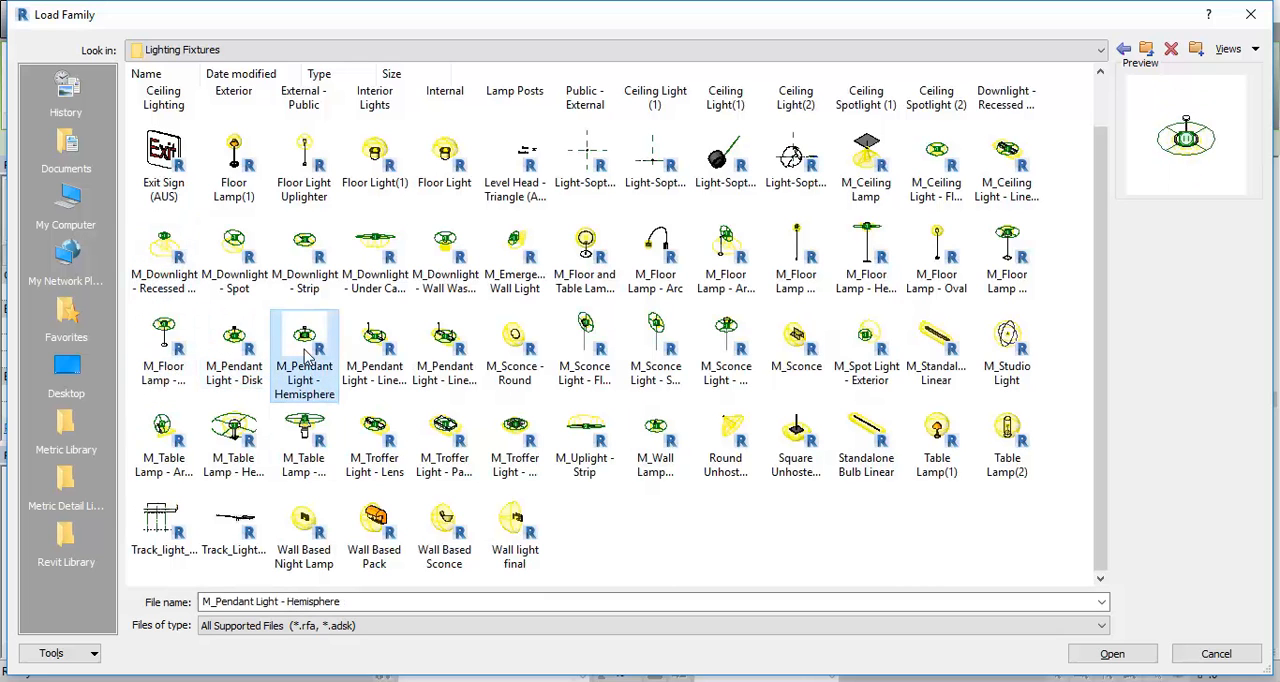
click(384, 356)
click(422, 358)
click(500, 352)
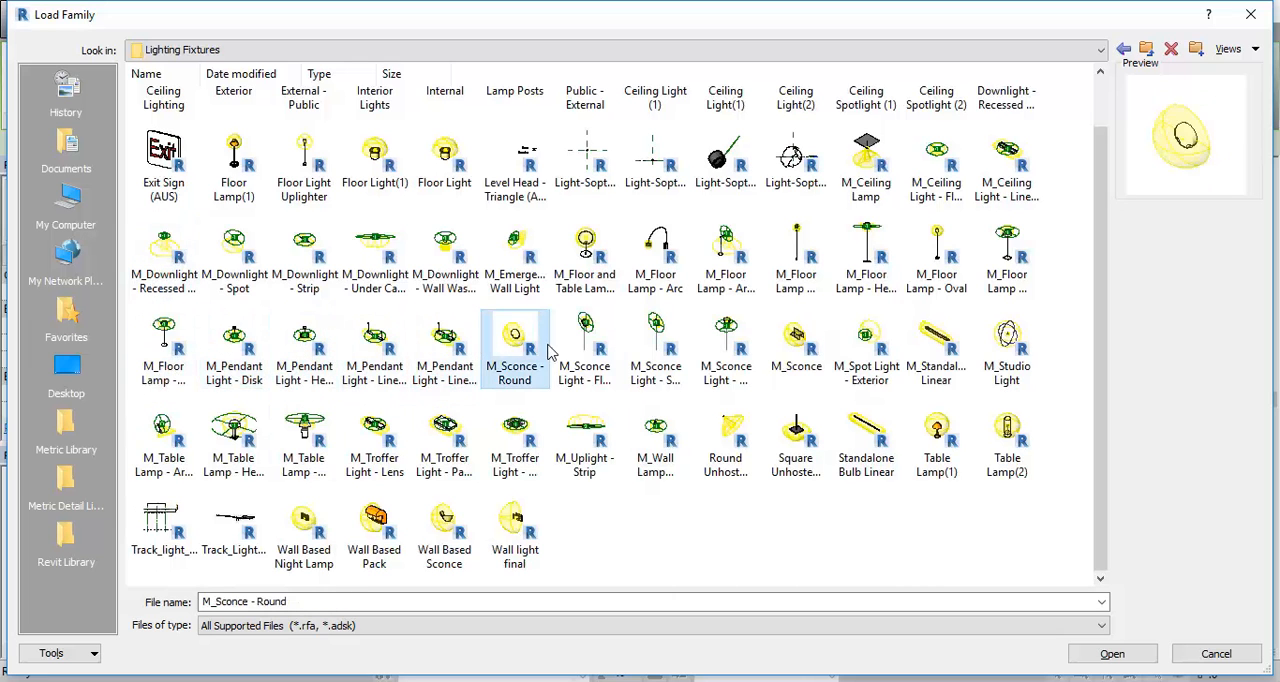
click(596, 350)
click(500, 350)
click(465, 352)
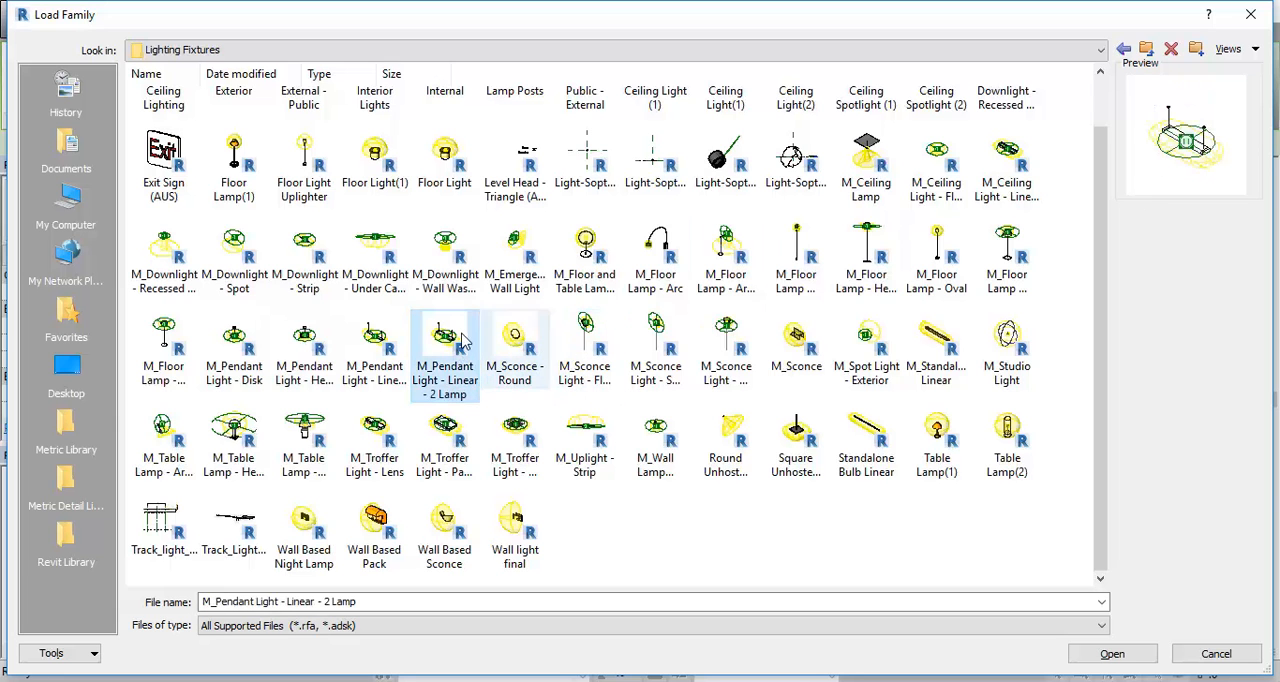
click(370, 352)
click(308, 348)
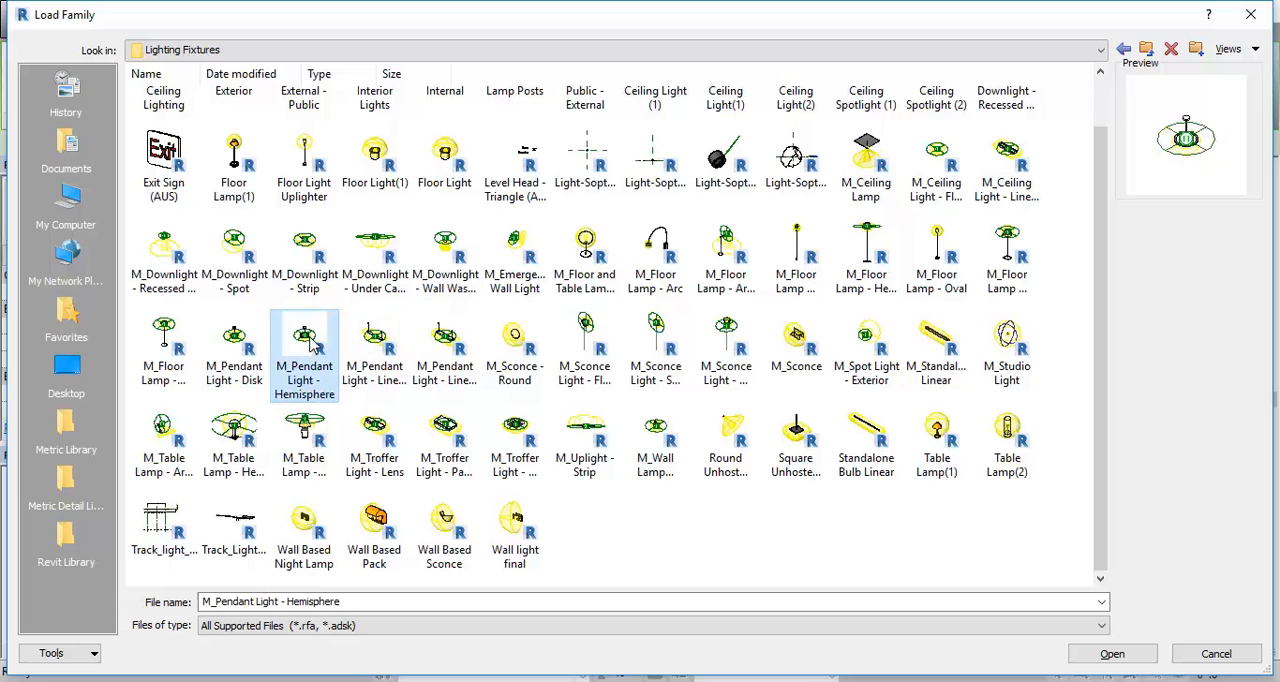
- Load M_Pendant Light - Linear - 1 Lamp and place two 2400mm - 277V pendants side by side between the recessed and spot downlights
click(380, 343)
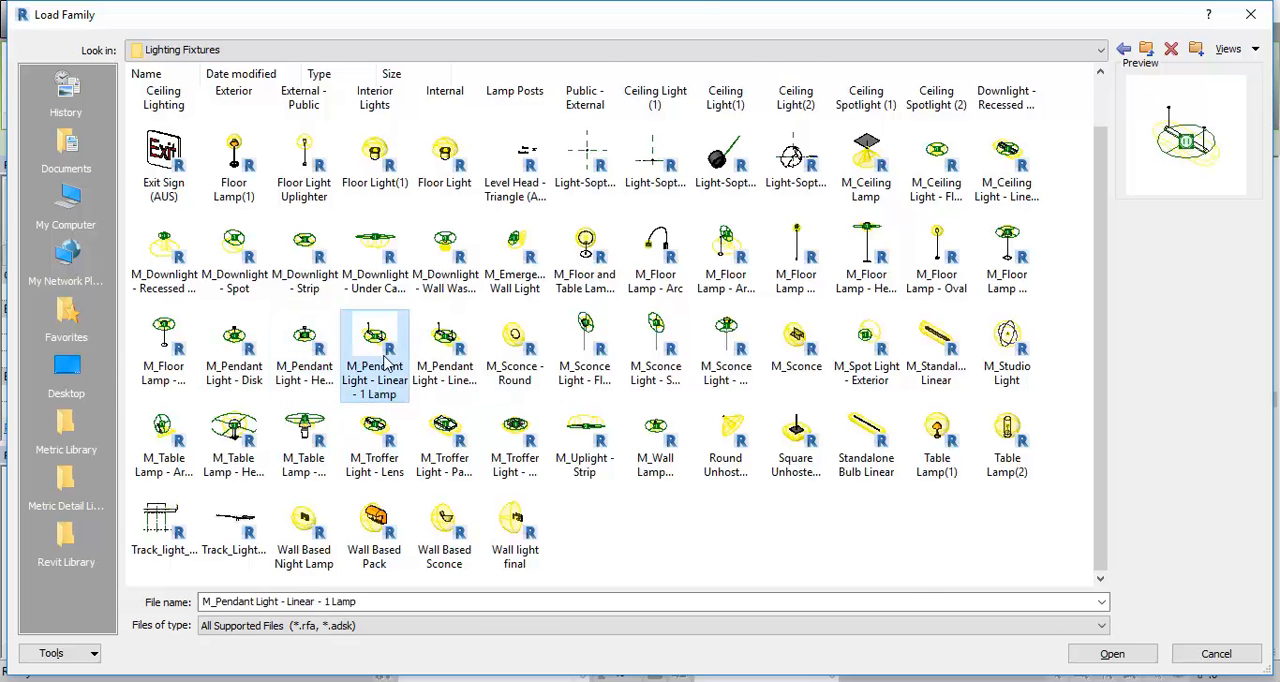
double_click(378, 345)
middle_drag(654, 386, 746, 381)
scroll(668, 365, up, 2)
click(763, 381)
scroll(626, 383, down, 2)
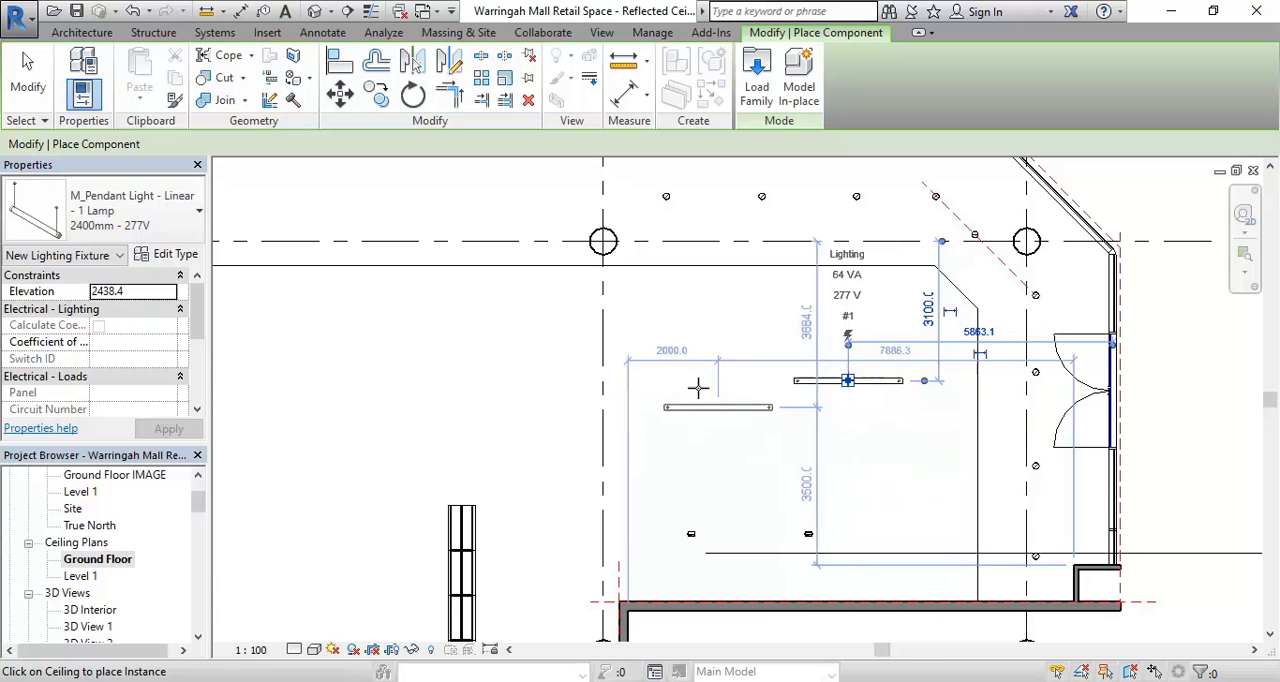
right_click(512, 345)
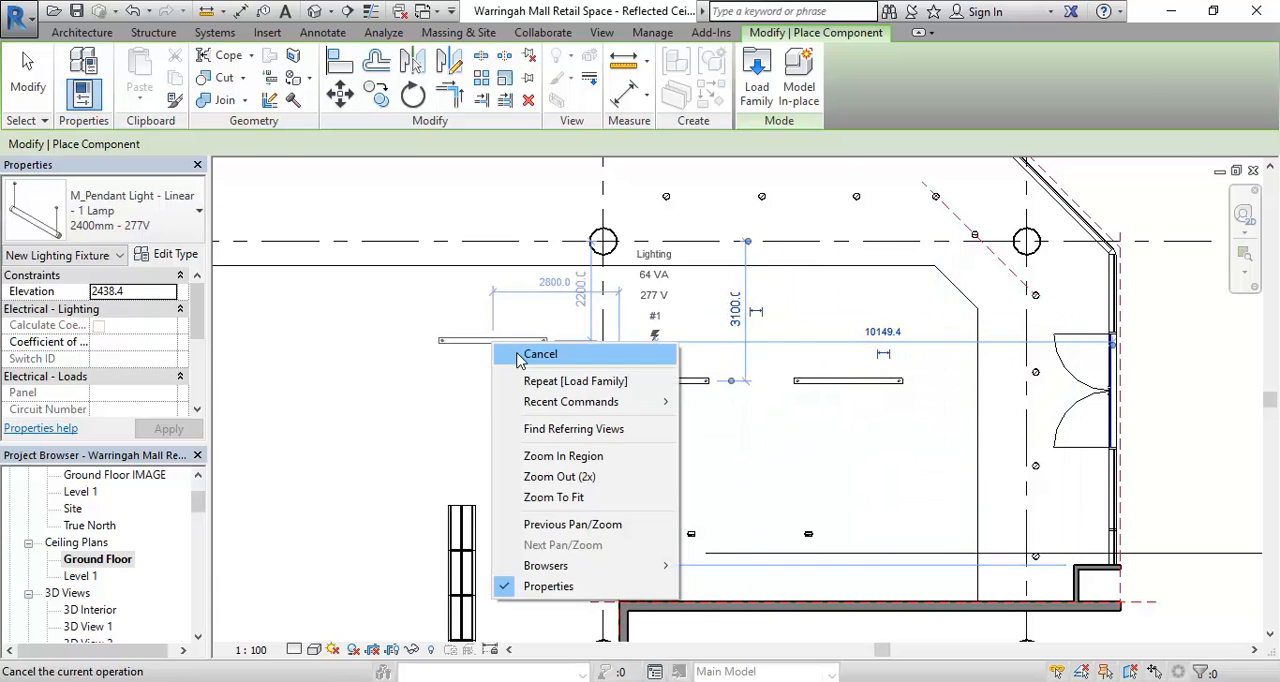
click(525, 355)
- Open the camera view 3D View 4 with its full crop region in view
click(88, 626)
scroll(90, 600, down, 2)
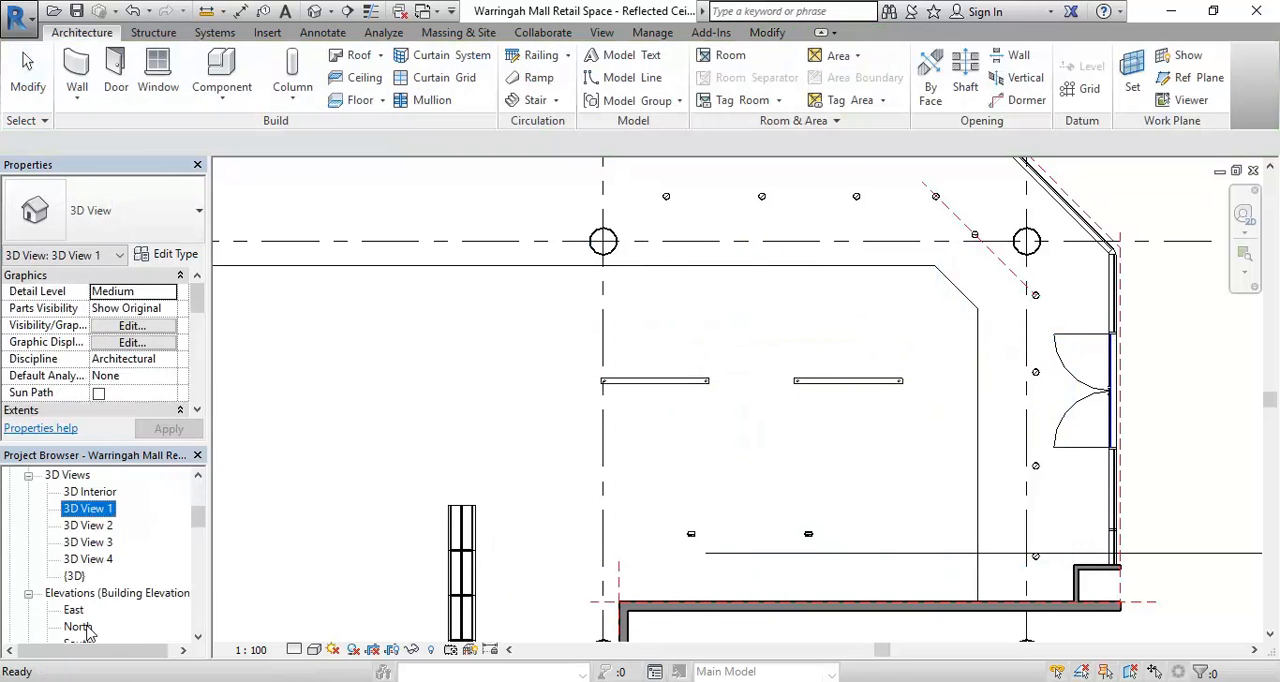
double_click(90, 559)
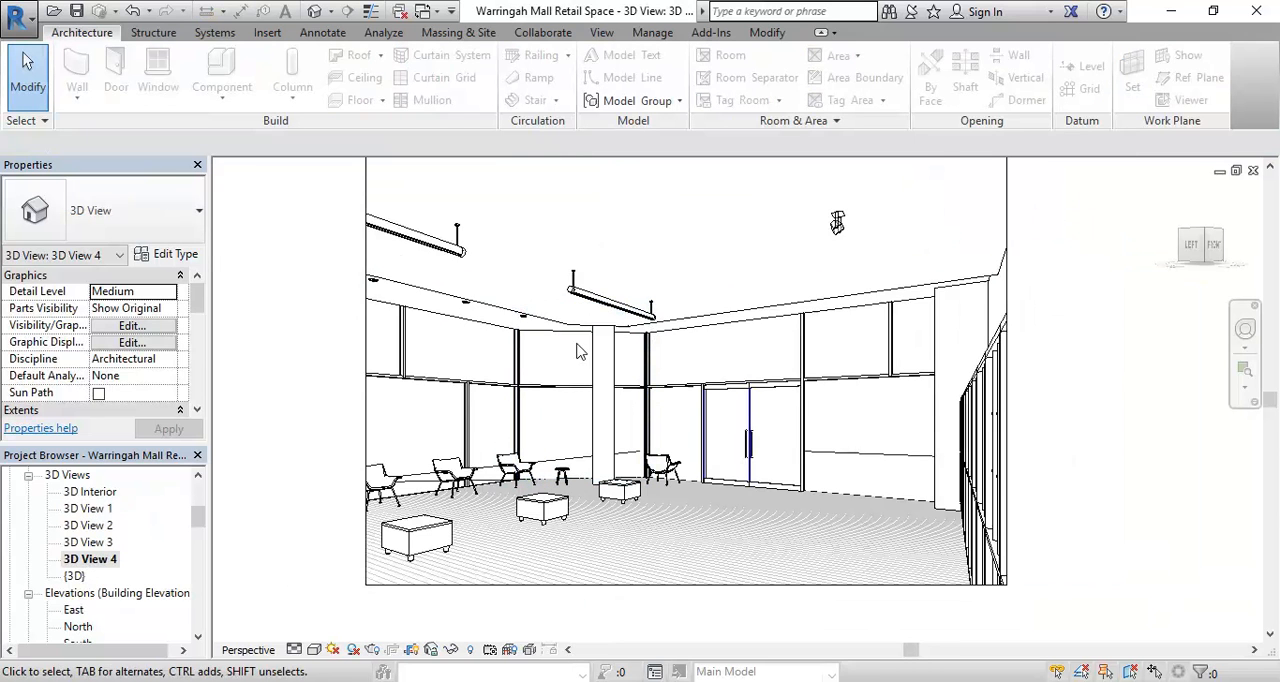
mouse_move(608, 286)
middle_down()
mouse_move(623, 325)
mouse_move(601, 298)
middle_up()
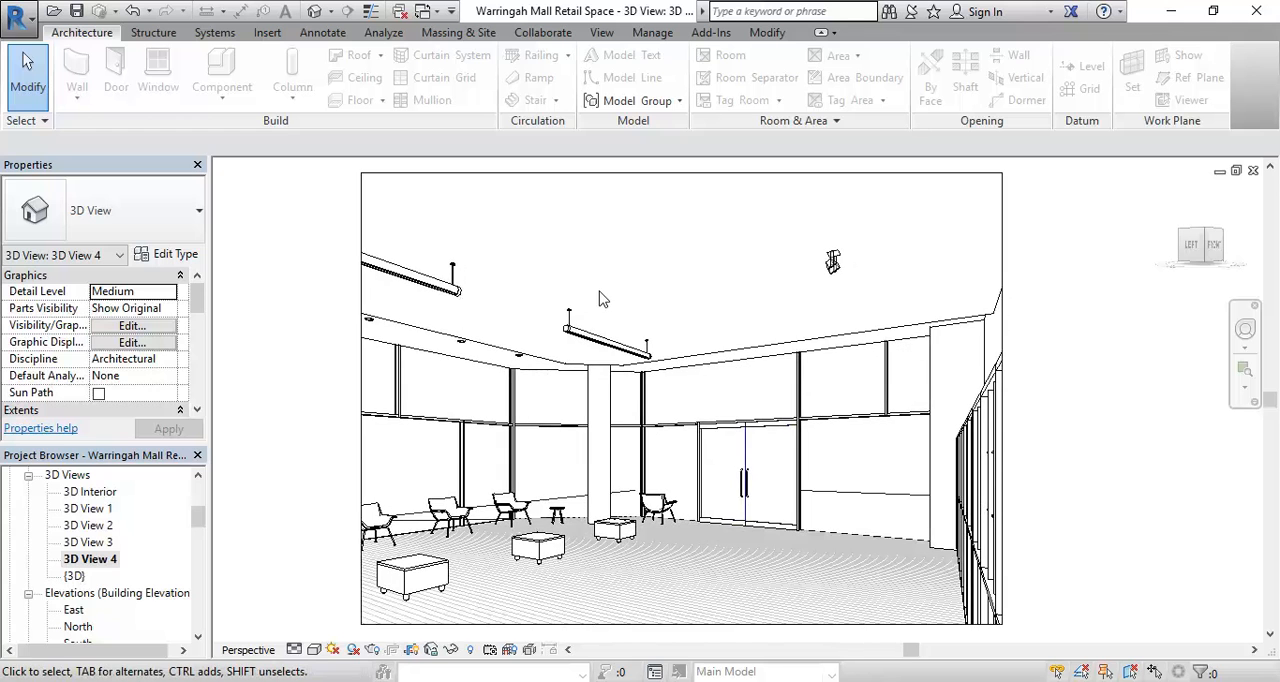
- Render the camera view with the linear pendants at Medium quality using Interior: Artificial only, keeping the image unobstructed by the settings
click(372, 649)
click(160, 89)
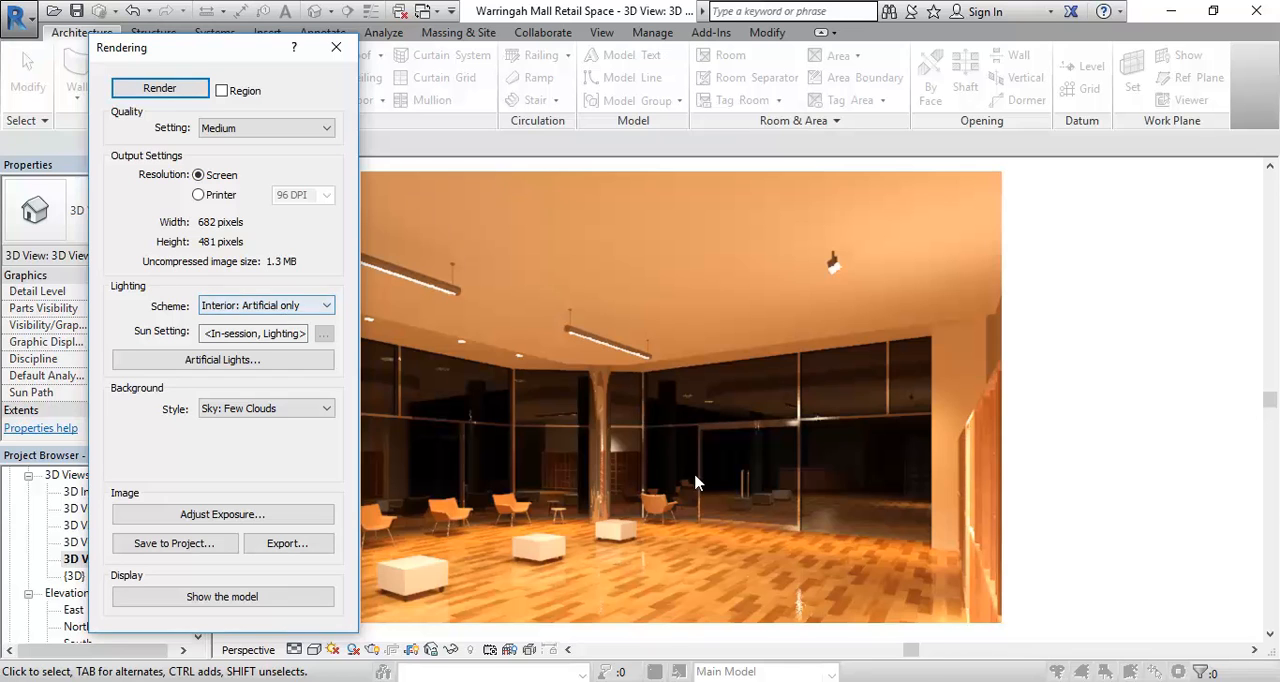
drag(210, 49, 100, 27)
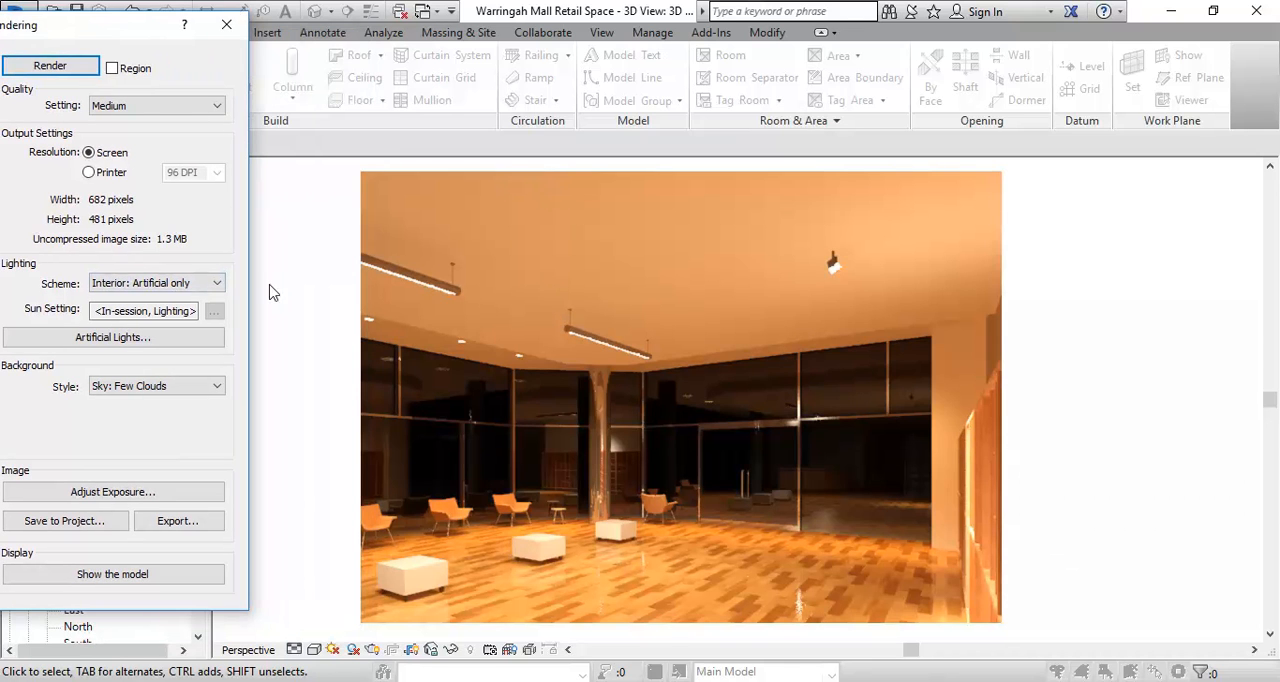
drag(111, 32, 171, 56)
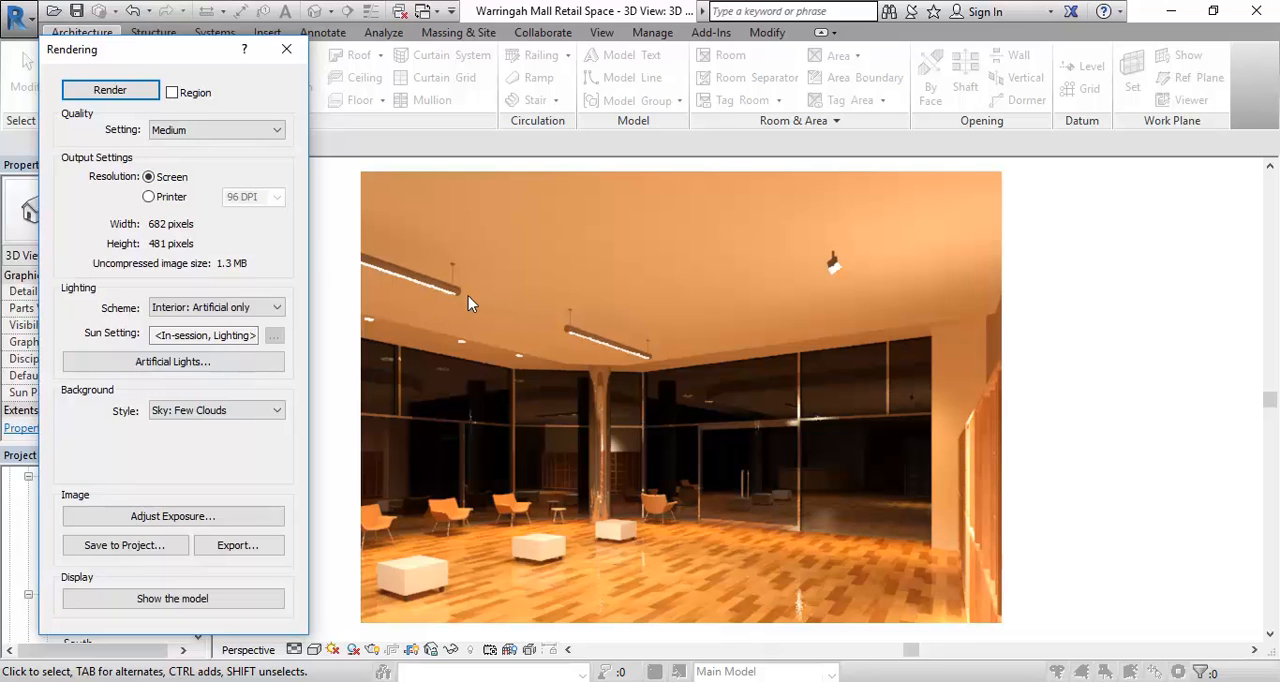
- Close the rendering settings and save the project
click(285, 52)
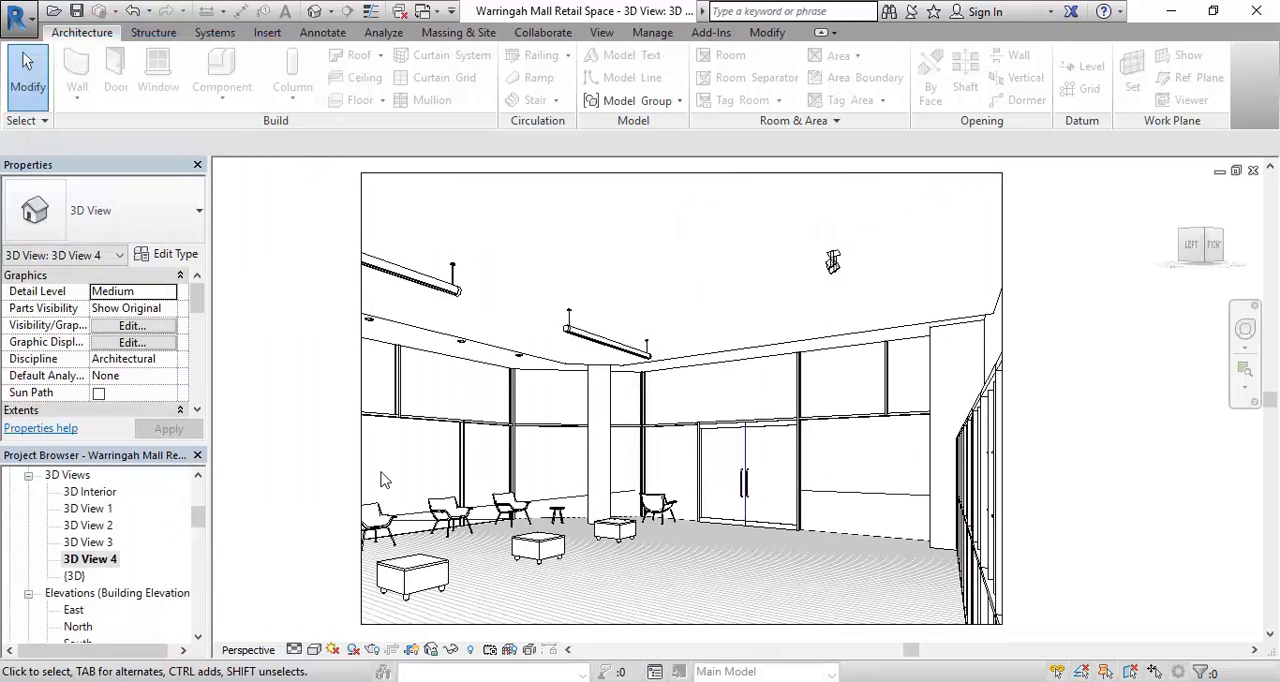
click(340, 681)
click(76, 11)
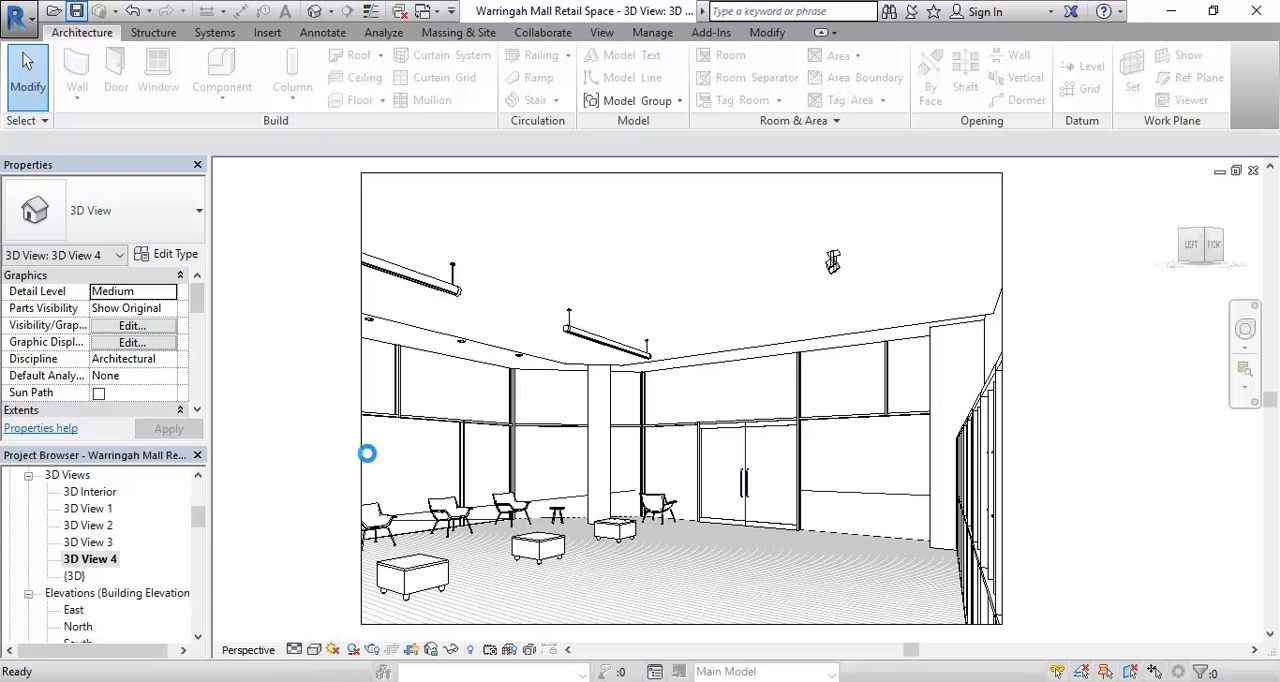